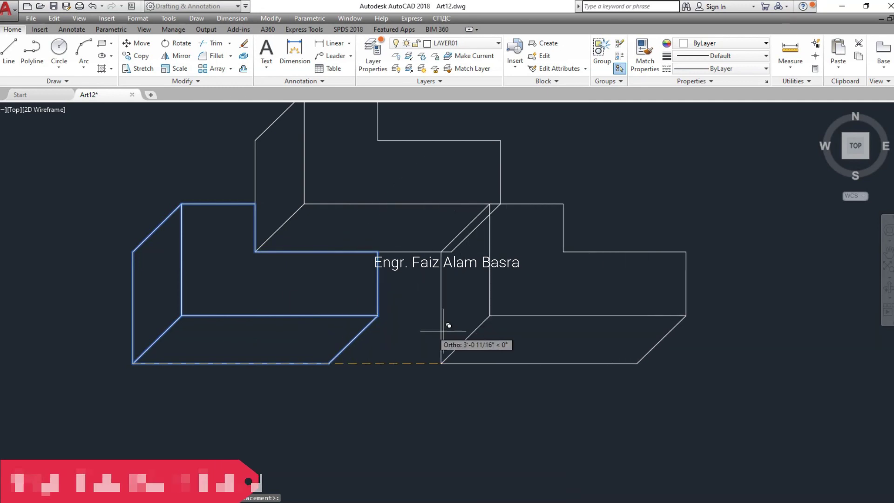
Step: Place a third copy of the L-shaped block with its lower-left corner on the second block's inner notch corner
left_click(398, 145)
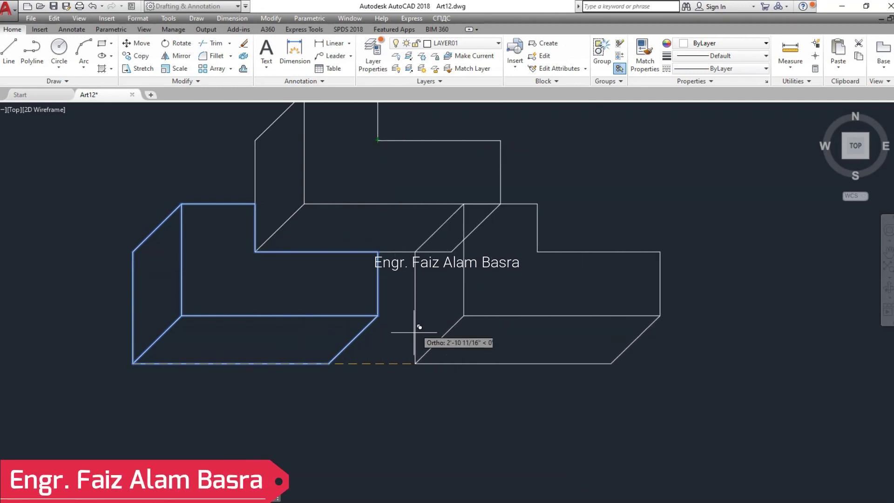
left_click(377, 139)
scroll(312, 348, "down", 2)
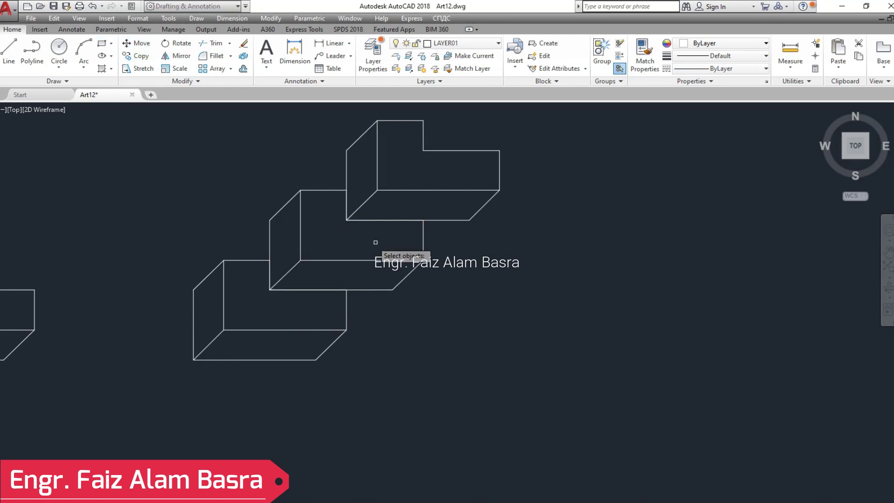
Step: Try copying the separate block beside the diagonal stack from its right-hand corner, and undo the copies
scroll(497, 265, "down", 2)
left_click(261, 343)
left_click(73, 219)
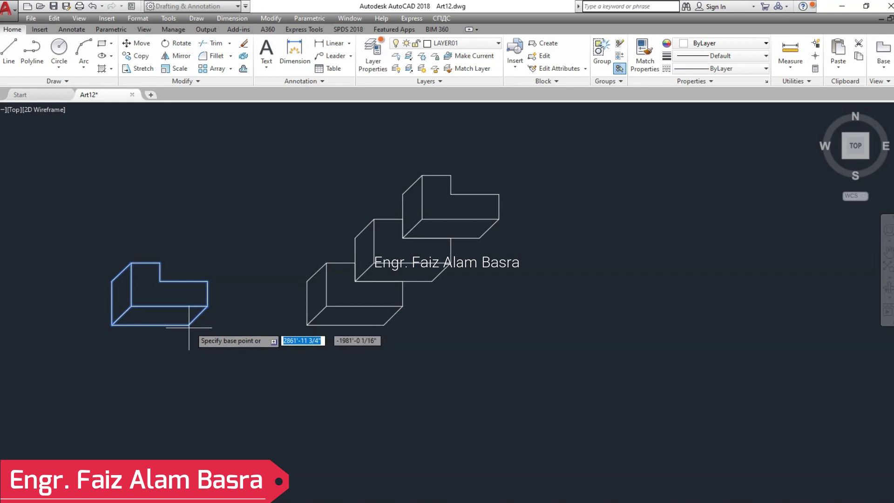
left_click(207, 306)
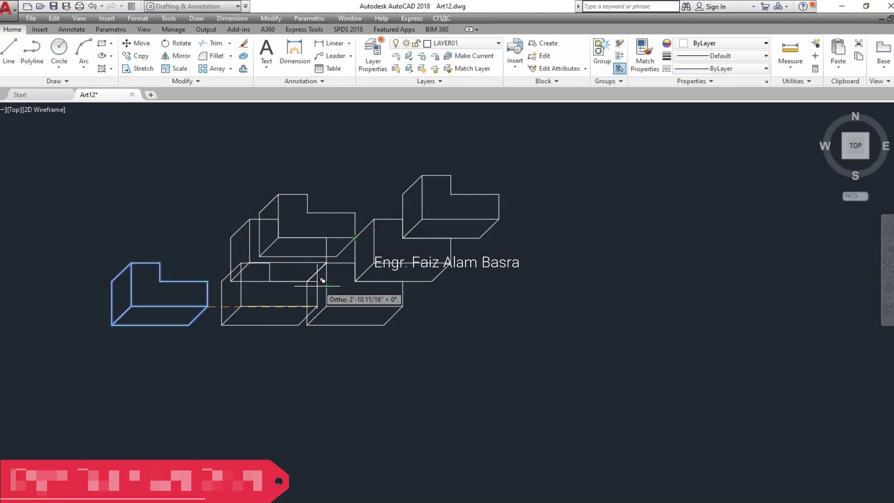
left_click(92, 7)
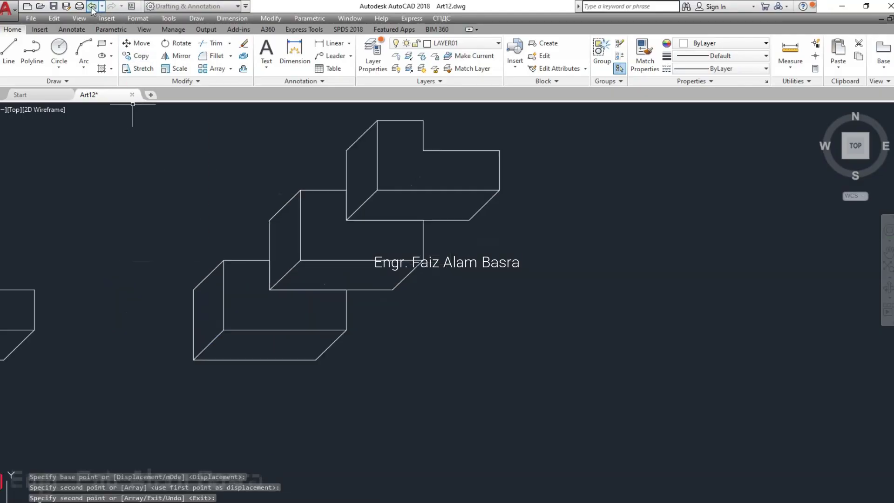
left_click(92, 8)
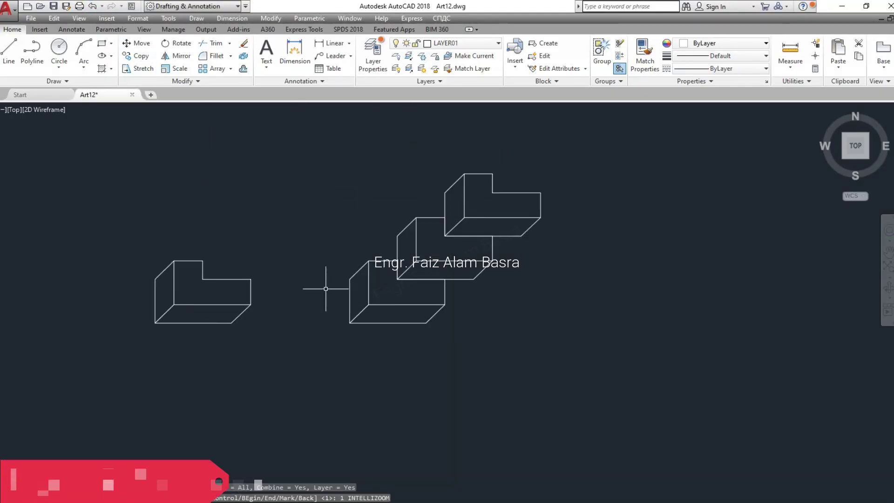
Step: Copy the separate block from the right end of its bottom edge to the left faces' upper-left corners of the three stacked blocks
left_click(139, 57)
left_click(330, 394)
left_click(192, 289)
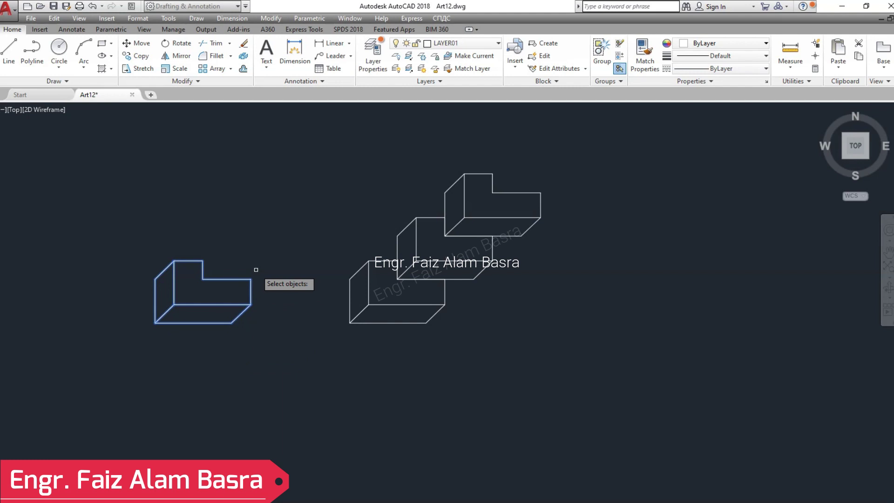
left_click(232, 323)
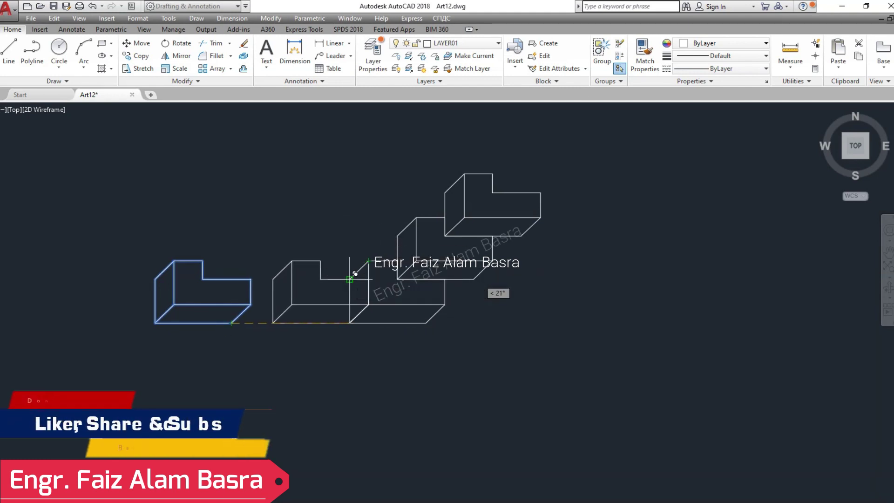
left_click(349, 279)
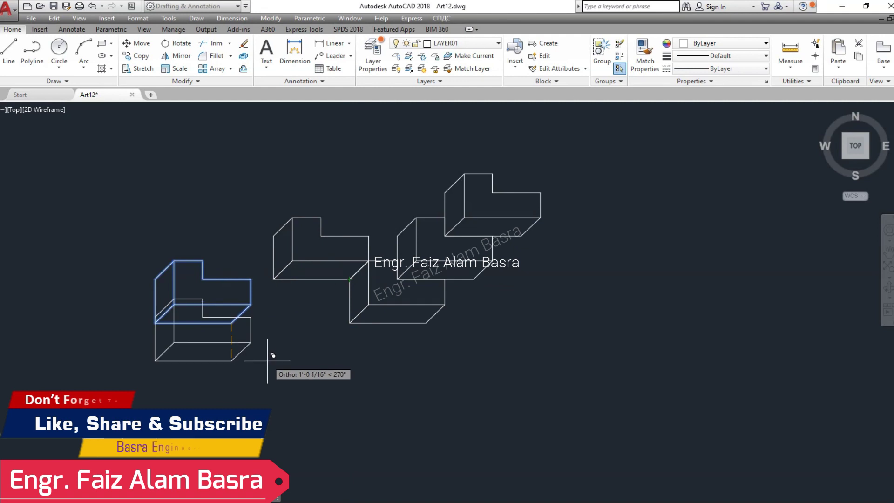
left_click(397, 235)
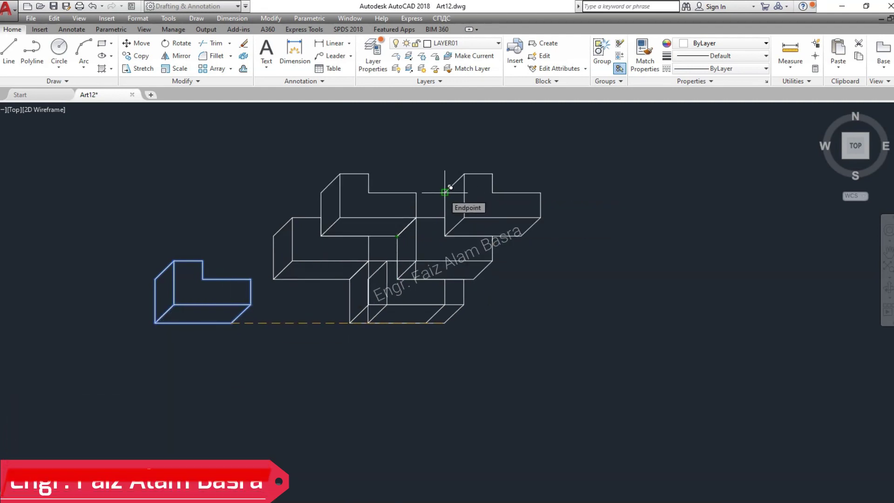
key("Escape")
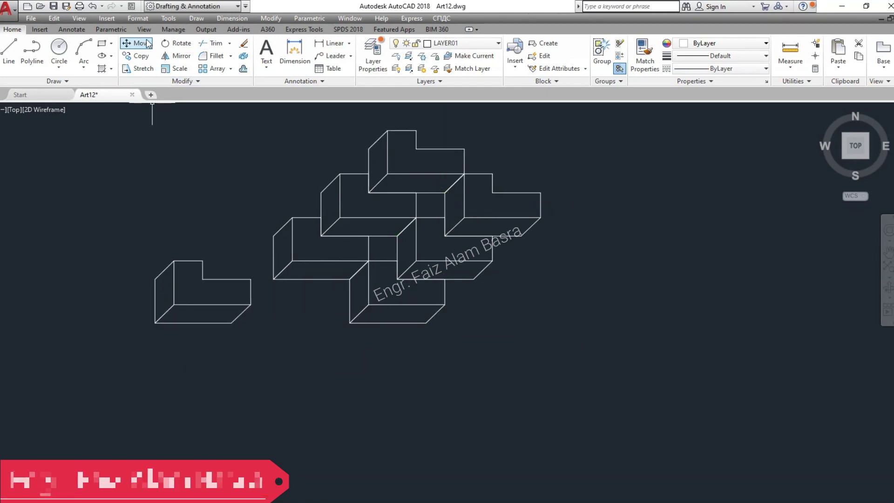
Step: Move the separate source block horizontally farther away from the stacked blocks
left_click(256, 347)
left_click(149, 241)
type("m")
key("space")
left_click(225, 189)
left_click(79, 189)
middle_click_drag(274, 178, 184, 209)
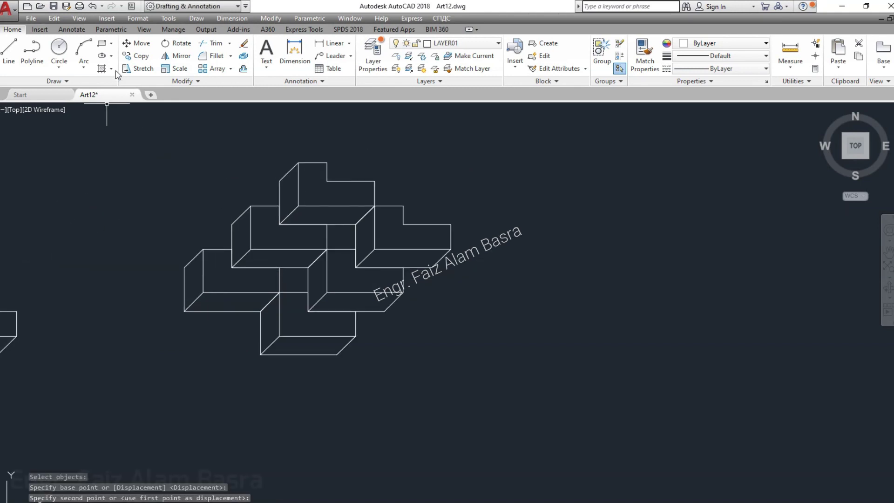
Step: Copy the source block from its left face's upper-left corner to the right end of the rightmost stacked block's bottom edge
left_click(135, 56)
scroll(385, 307, "down", 2)
left_click(168, 359)
left_click(74, 254)
scroll(160, 343, "up", 2)
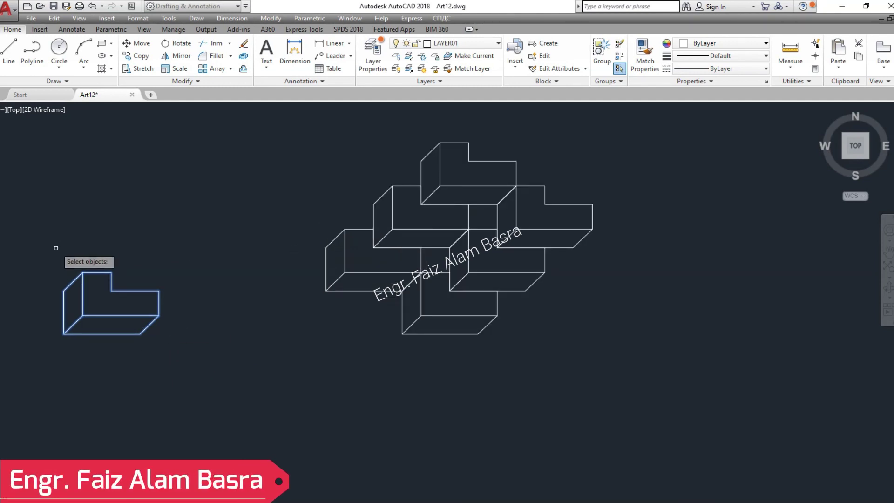
left_click(64, 291)
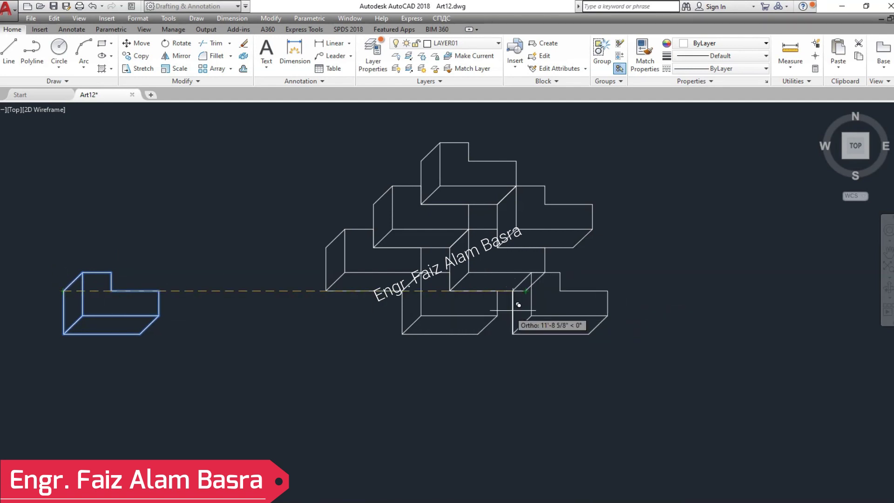
left_click(573, 248)
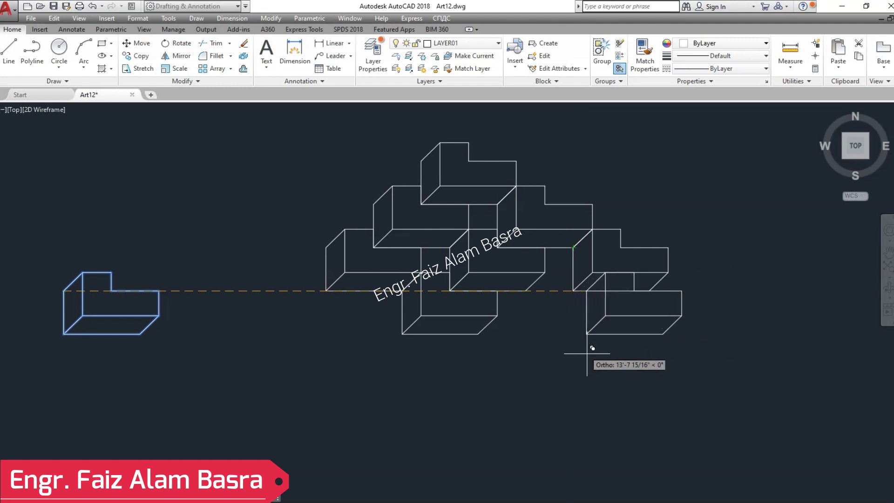
key("Escape")
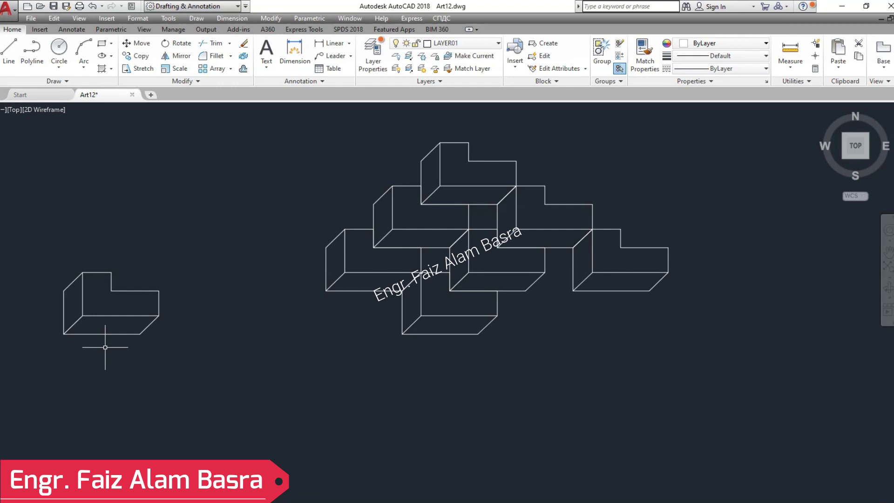
Step: Copy the source block twice from its top-left corner, chaining the copies to right-hand corners along the pattern's lower right side
left_click(213, 400)
left_click(4, 209)
key("Return")
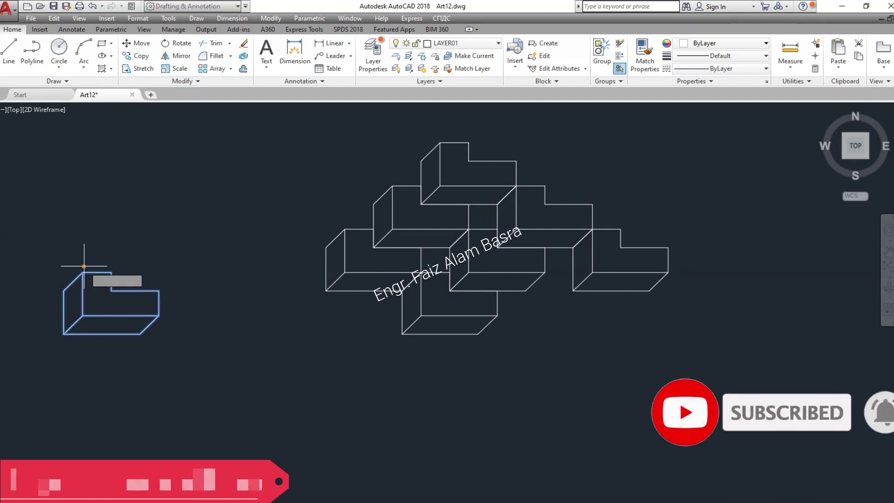
left_click(82, 271)
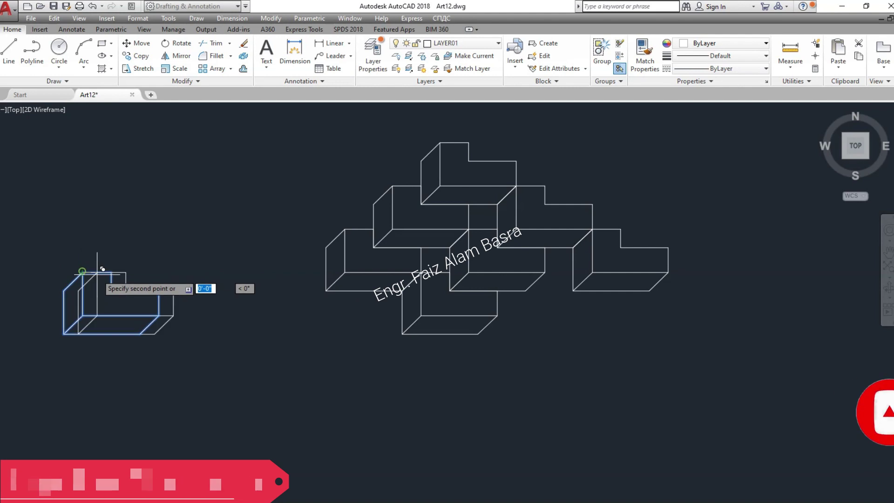
left_click(542, 287)
left_click(495, 315)
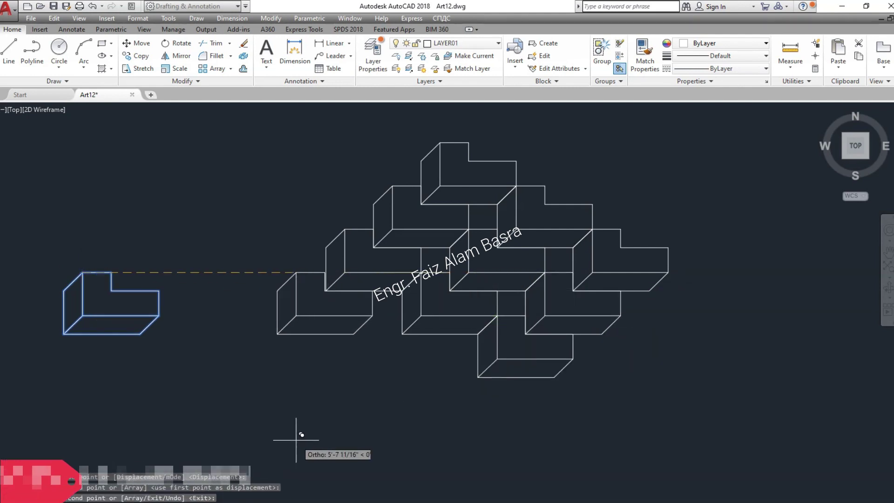
key("Return")
Step: Copy the source block from its upper notch corner to the lower-left corner of the pattern's lowest block
scroll(83, 355, "down", 2)
scroll(371, 267, "up", 2)
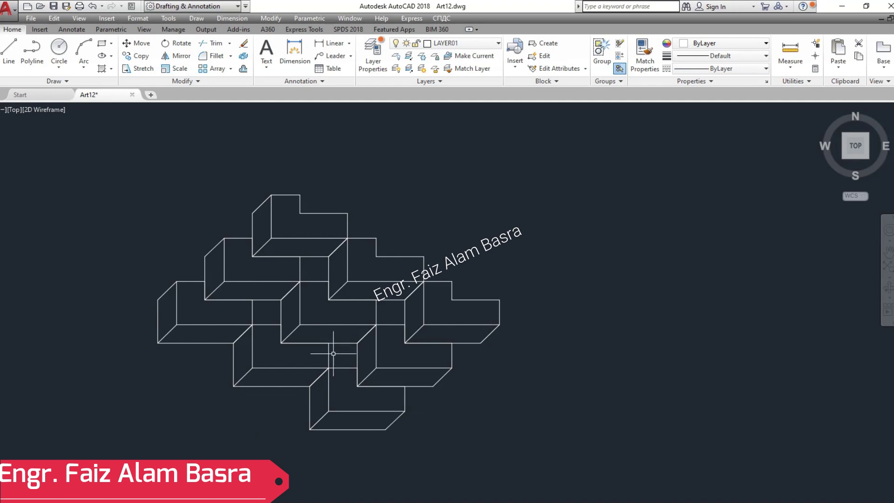
scroll(428, 301, "down", 2)
scroll(357, 317, "up", 2)
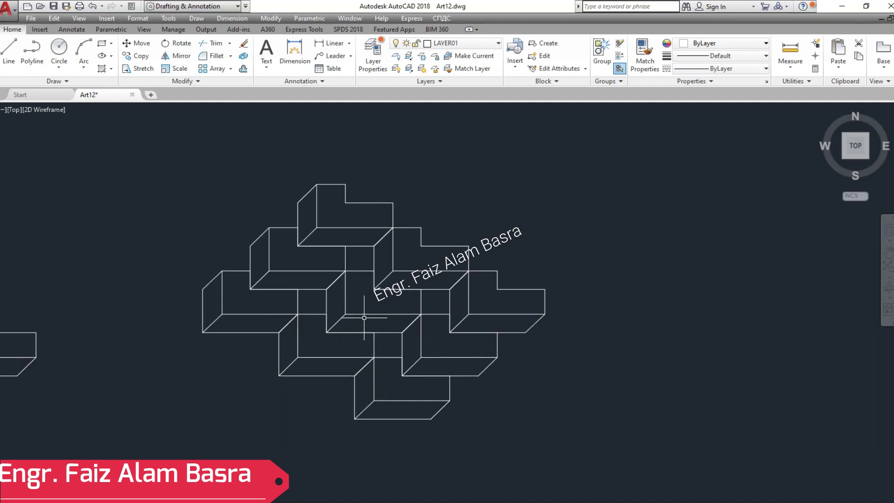
scroll(364, 318, "down", 2)
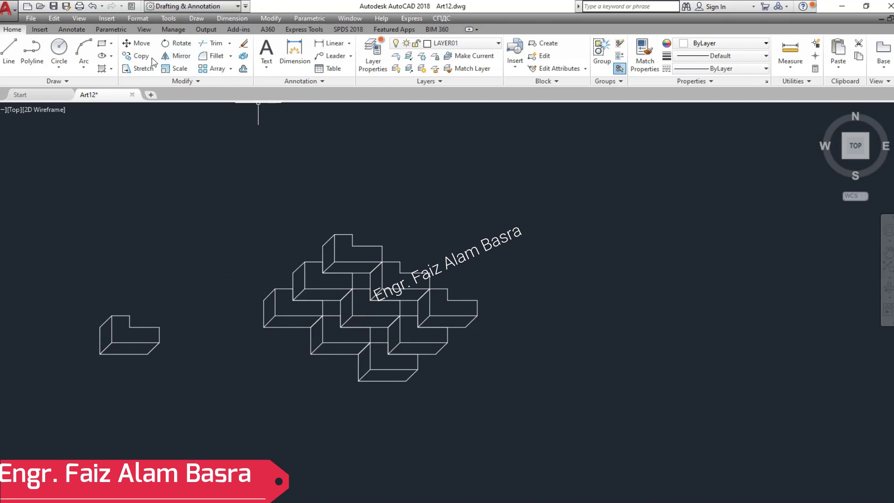
left_click(205, 404)
left_click(66, 283)
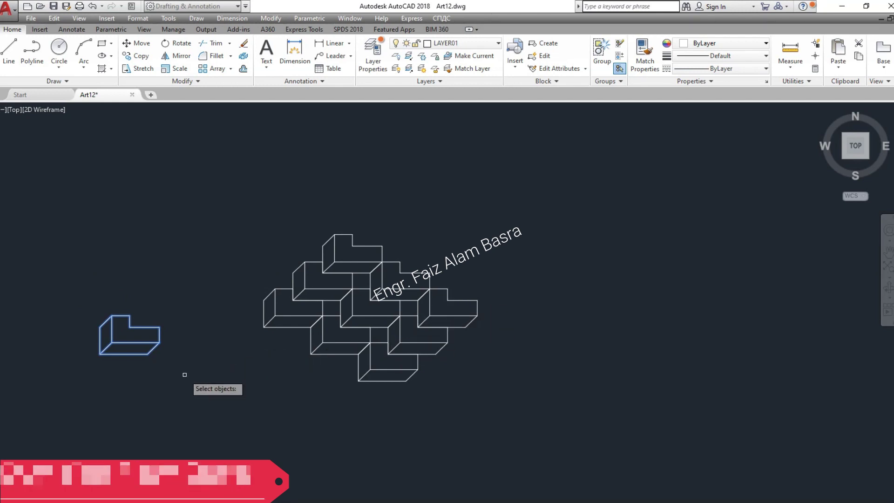
key("Return")
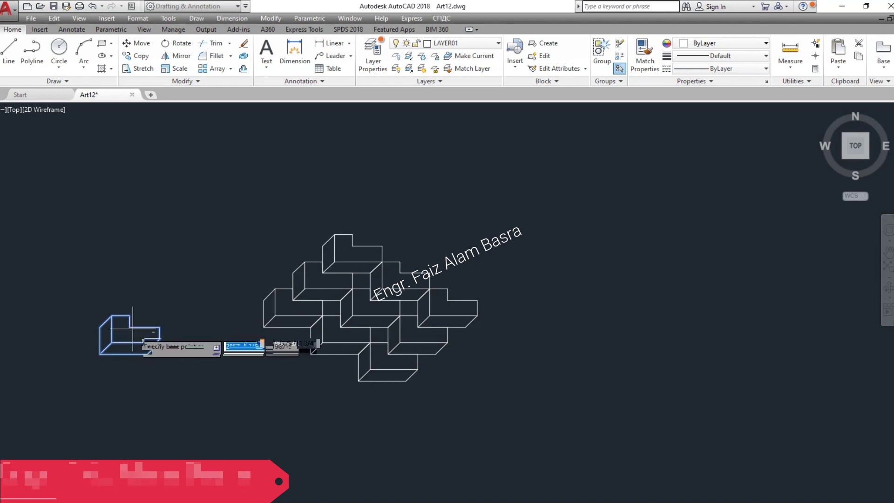
left_click(129, 316)
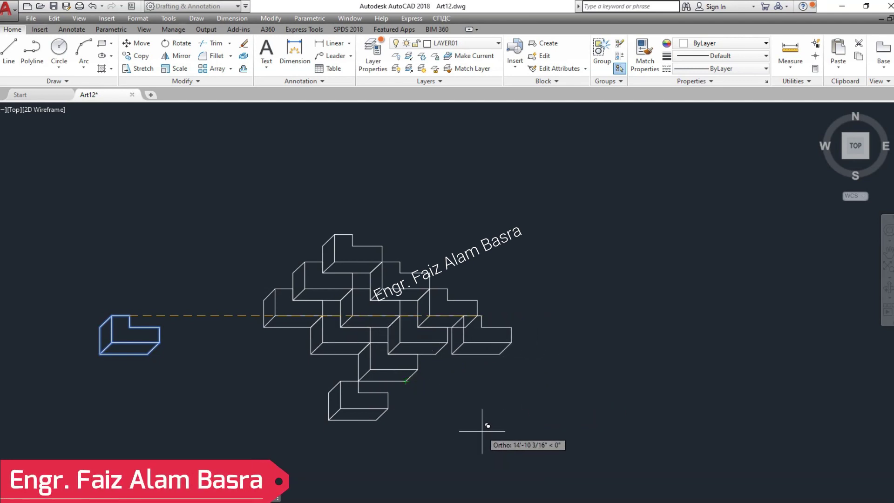
Step: Move the new lowest block up so its inner notch corner meets the lower-left corner of the block above
scroll(324, 404, "up", 4)
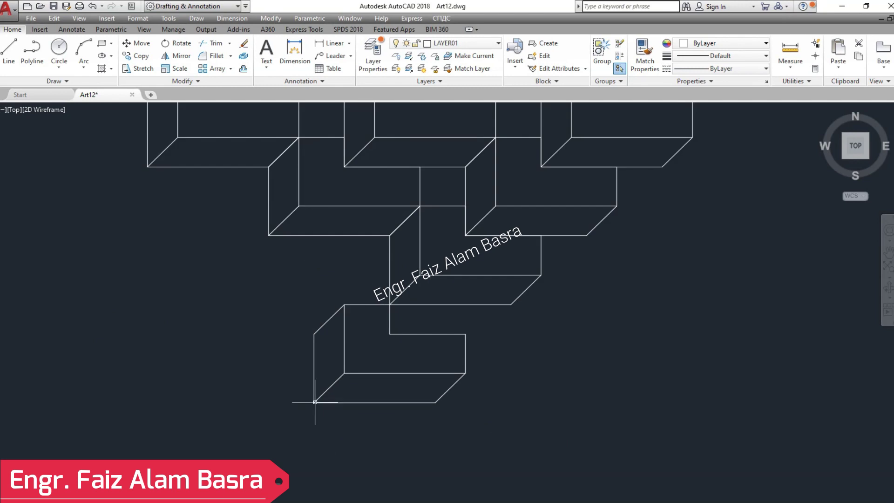
left_click(493, 422)
left_click(273, 318)
left_click(368, 421)
left_click(295, 297)
left_click(390, 333)
left_click(390, 305)
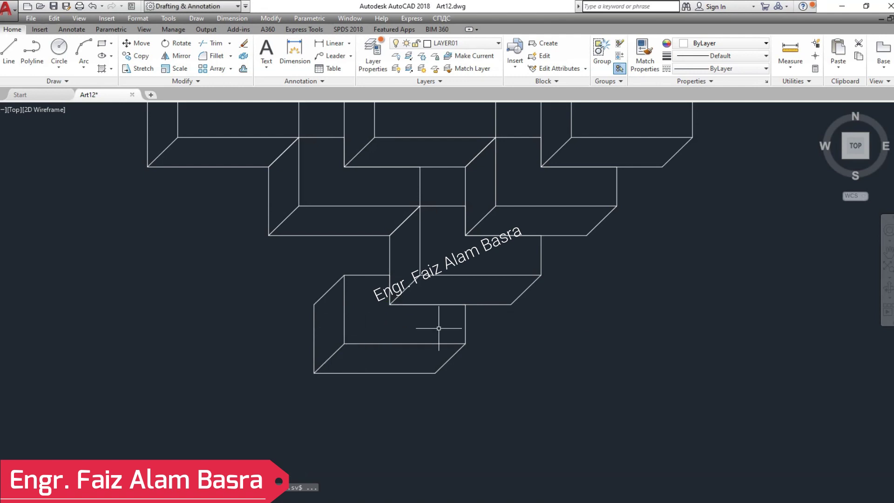
Step: Copy the source block twice from its right-hand corner, to the lowest block's top-left corner and to the new copy's top-left corner
scroll(438, 328, "down", 4)
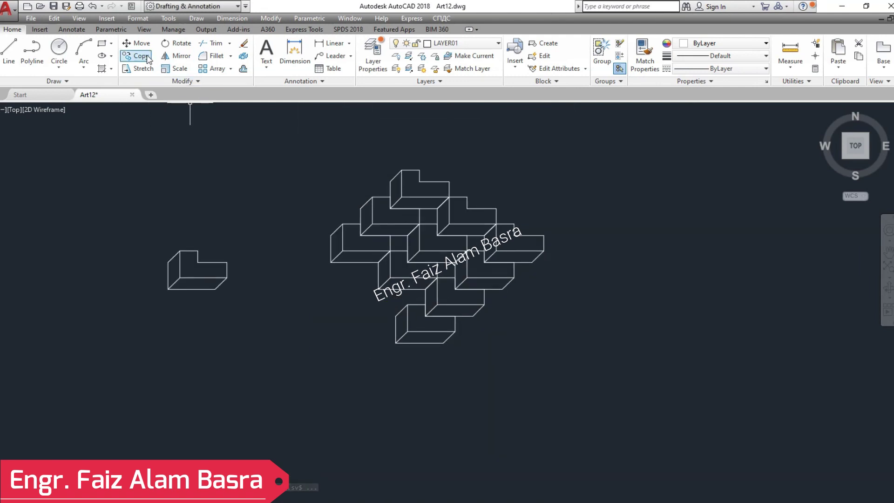
left_click(284, 341)
left_click(124, 200)
scroll(221, 274, "up", 2)
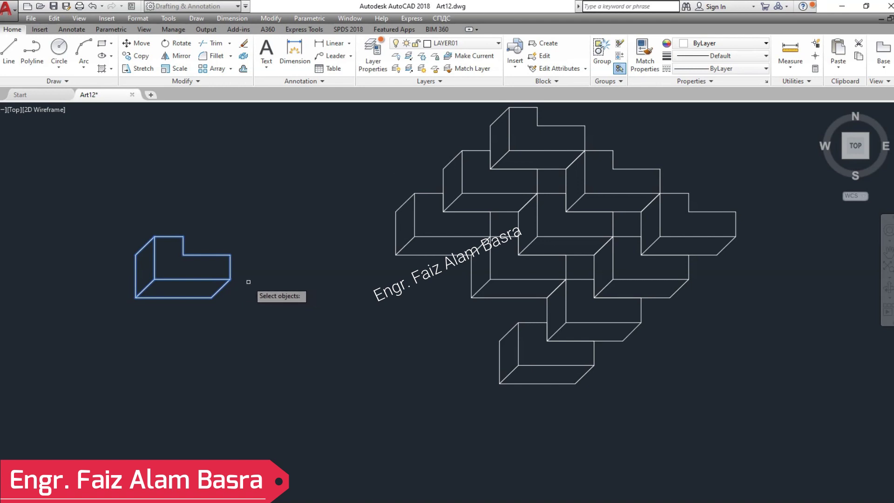
left_click(230, 279)
left_click(517, 323)
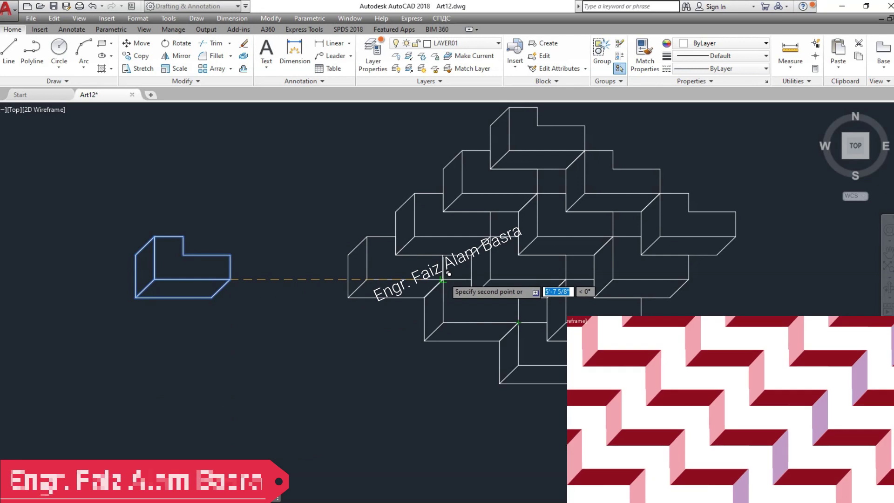
left_click(443, 279)
key("Escape")
Step: Try to copy the whole cluster upward from its lower-left corner, chaining copies onto the notch of each topmost block
scroll(94, 363, "down", 2)
scroll(373, 274, "up", 2)
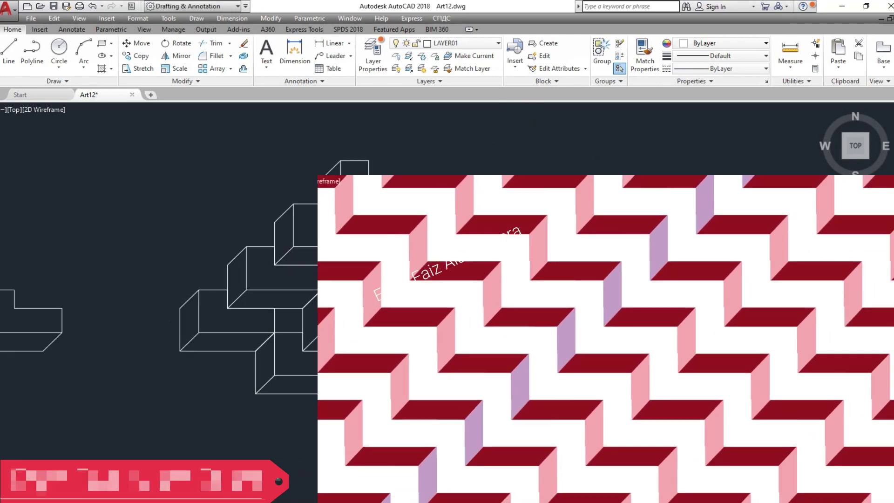
scroll(206, 307, "down", 2)
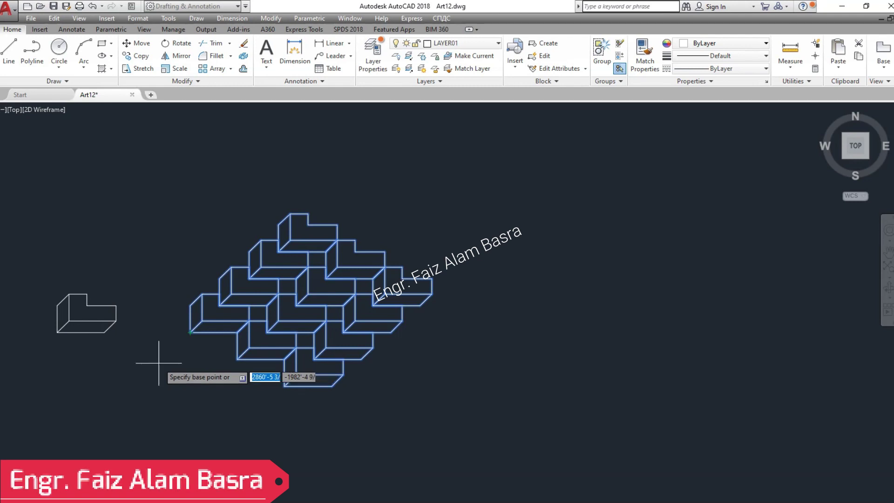
left_click(190, 332)
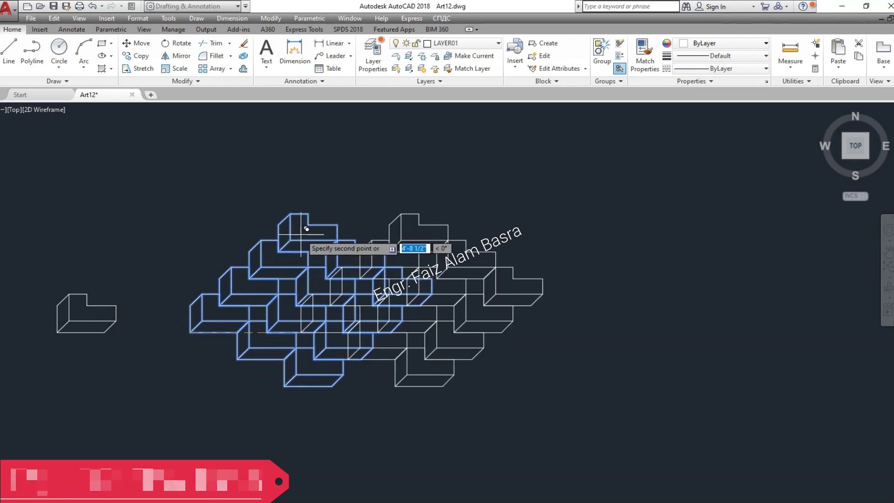
left_click(307, 219)
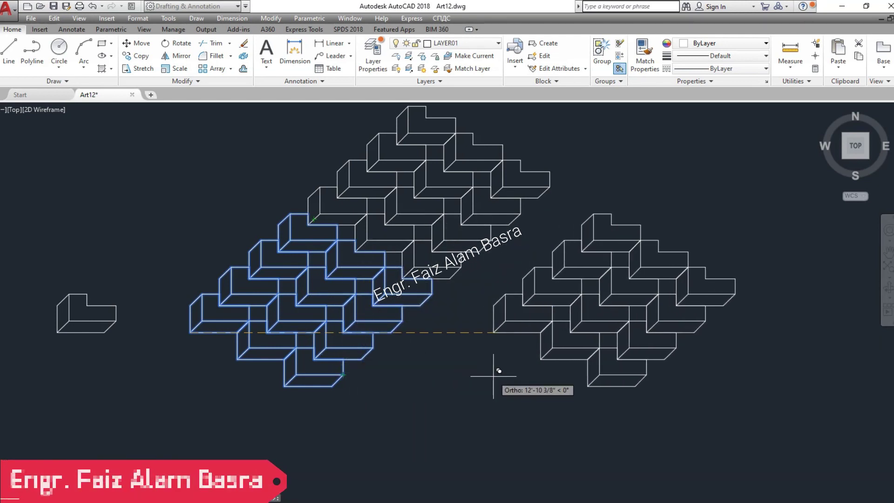
scroll(340, 373, "down", 2)
scroll(399, 200, "up", 2)
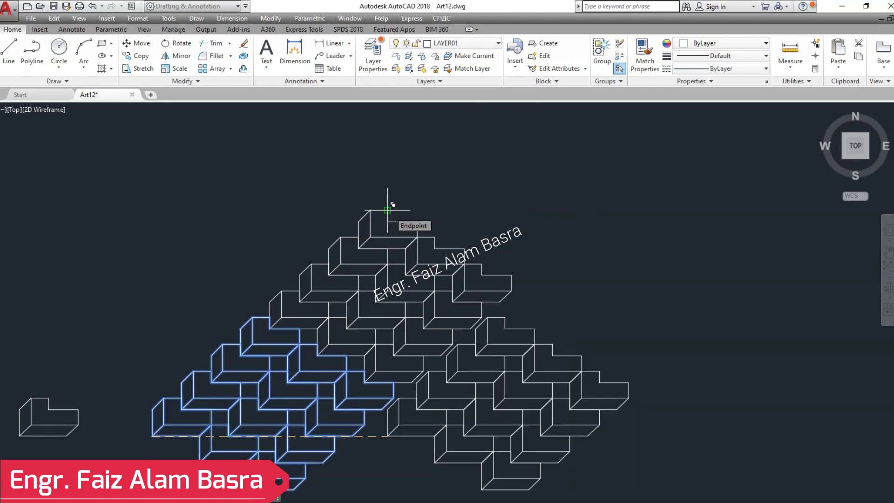
left_click(387, 210)
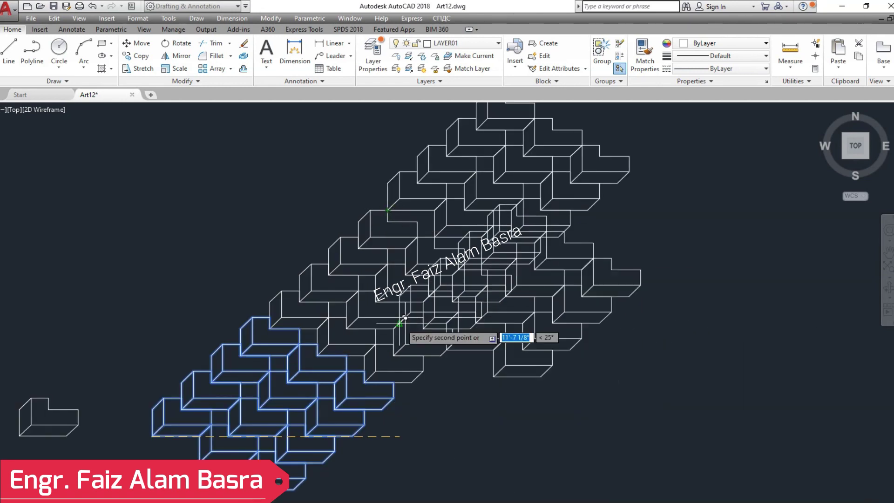
scroll(459, 184, "down", 3)
scroll(447, 184, "up", 7)
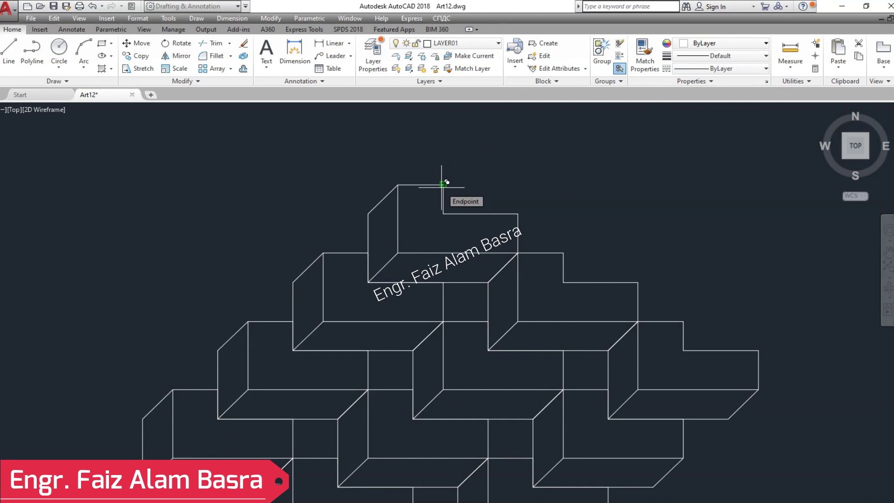
left_click(443, 185)
scroll(371, 190, "down", 2)
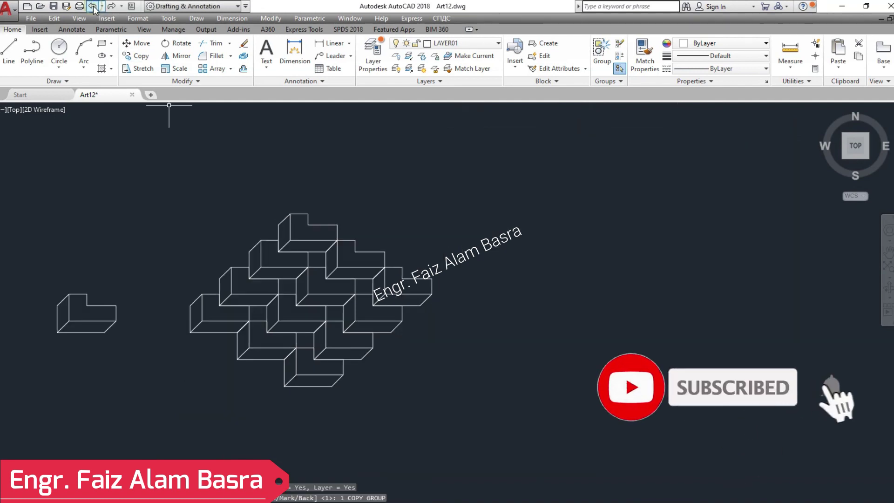
Step: Copy the whole cluster from its lower-left corner to the topmost block's inner notch corner, chaining copies into a diagonal strip of four clusters
left_click(149, 65)
left_click(530, 455)
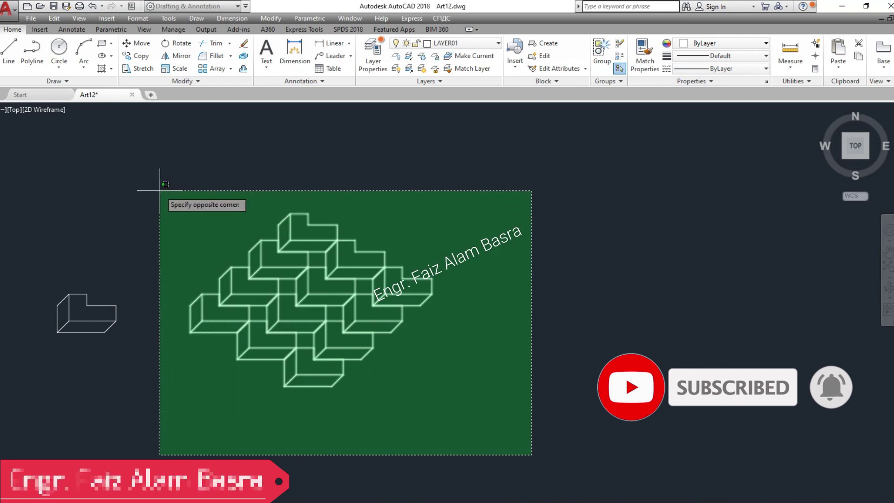
left_click(169, 189)
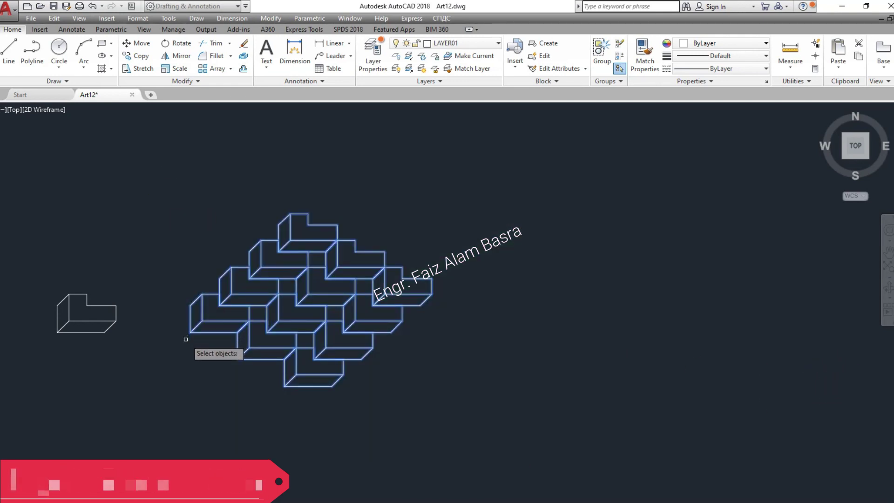
key("Return")
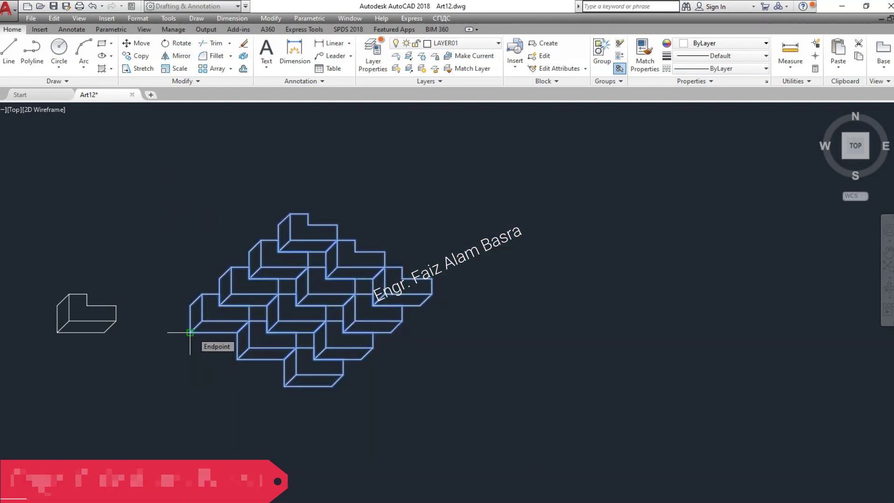
left_click(190, 333)
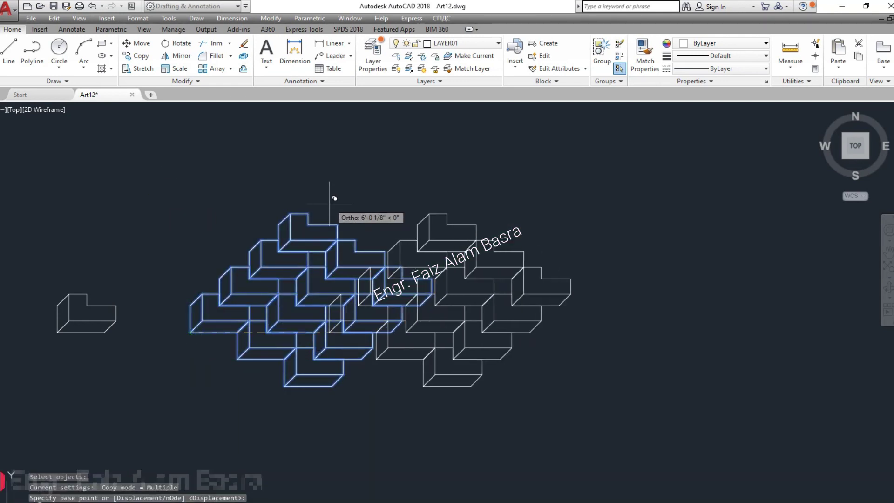
left_click(307, 224)
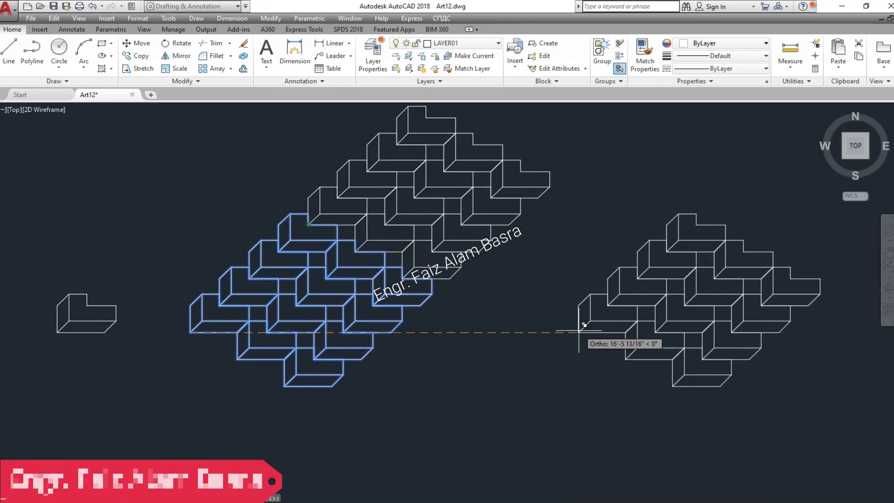
left_click(426, 117)
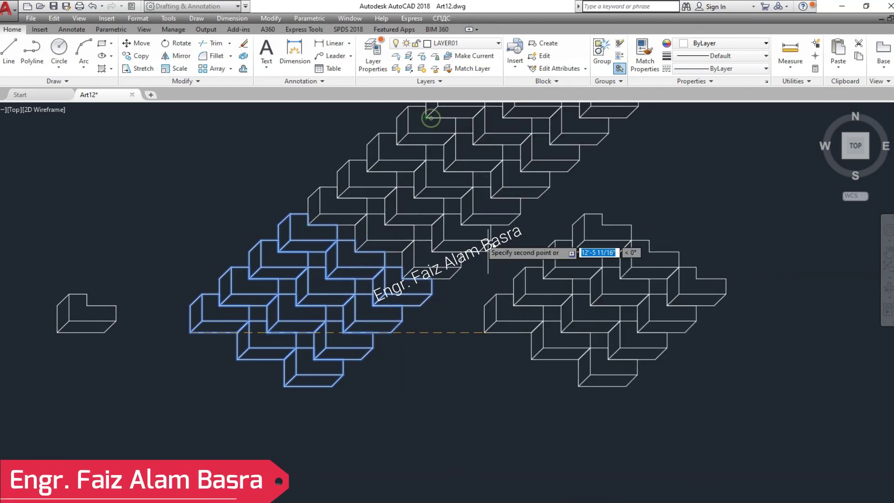
scroll(387, 329, "down", 2)
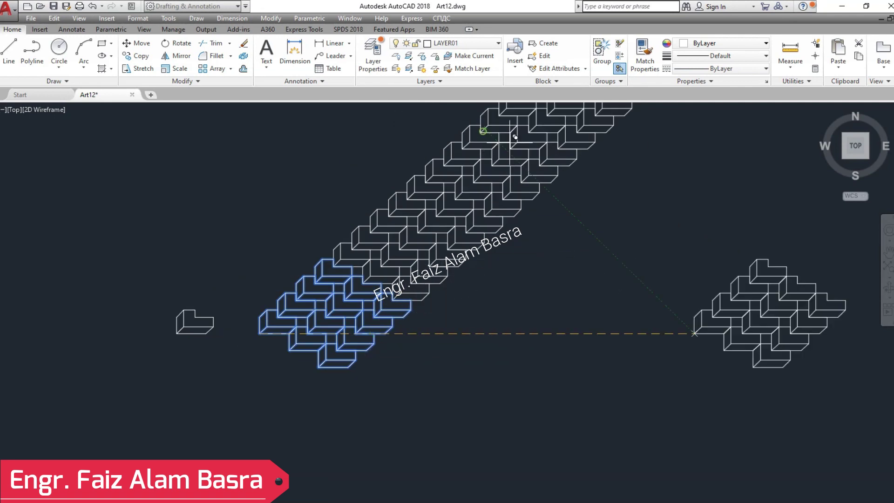
scroll(191, 325, "up", 2)
key("Escape")
Step: Examine the diagonal strip and the joints between its copied clusters
scroll(86, 309, "down", 2)
scroll(77, 306, "down", 2)
scroll(187, 288, "up", 2)
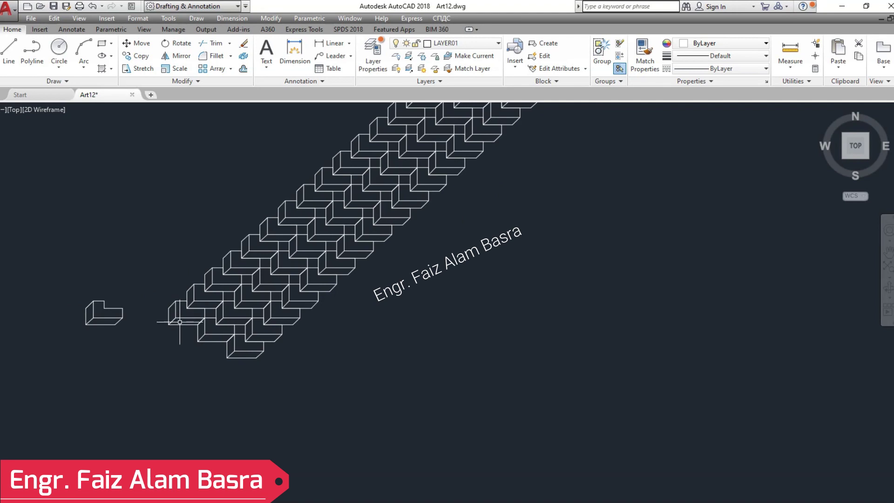
scroll(186, 326, "down", 2)
scroll(286, 173, "up", 2)
scroll(288, 165, "up", 1)
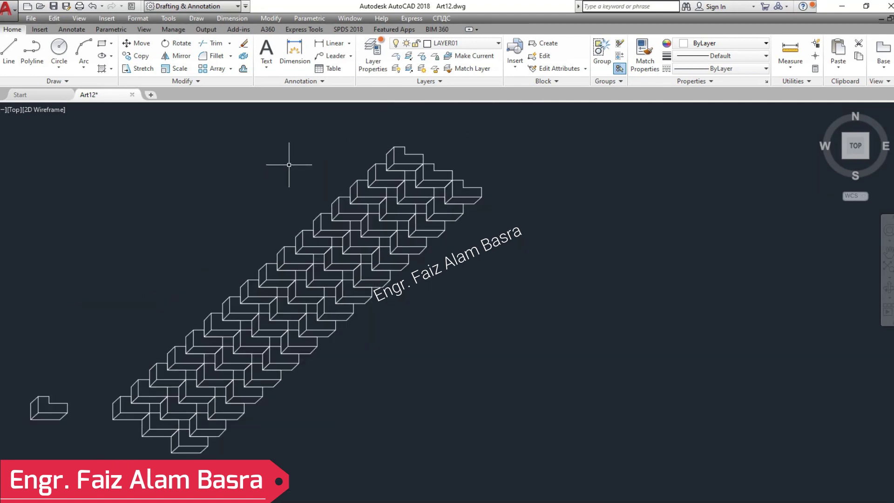
scroll(276, 288, "up", 1)
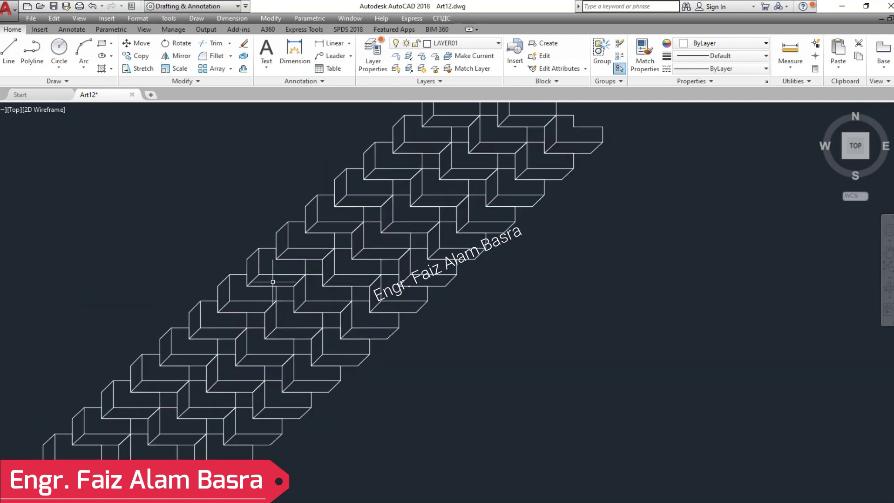
scroll(302, 222, "down", 2)
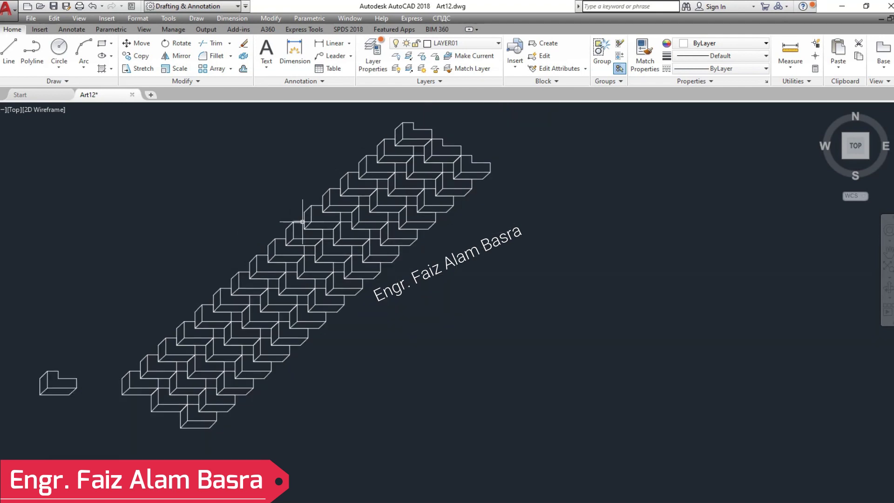
Step: Start a hatch and pick the four lowest small squares in the strip's upper-left row of gaps
scroll(235, 332, "up", 2)
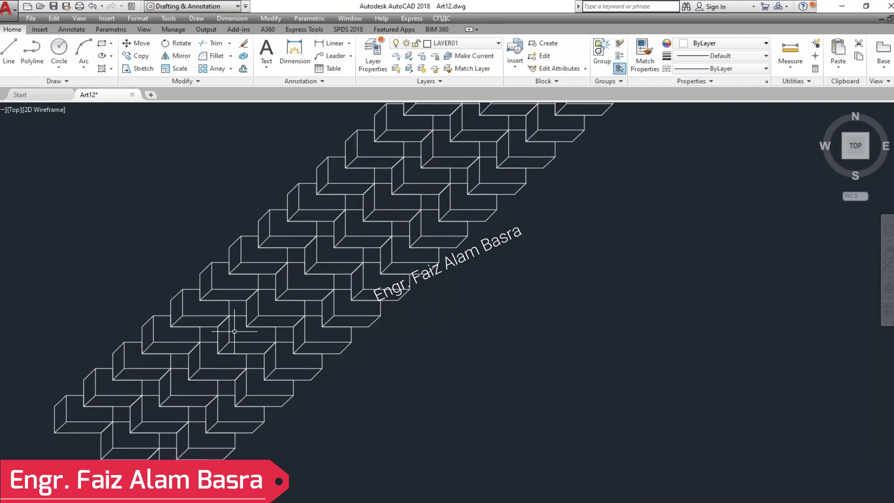
scroll(94, 434, "up", 2)
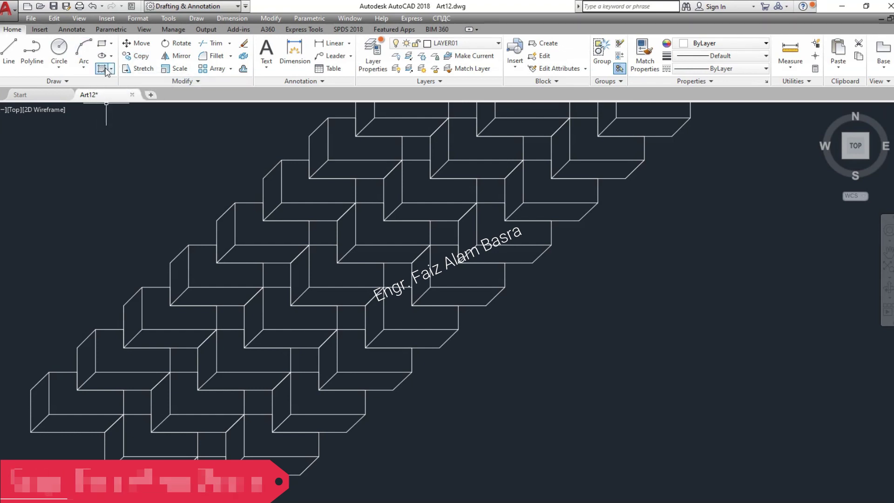
left_click(136, 401)
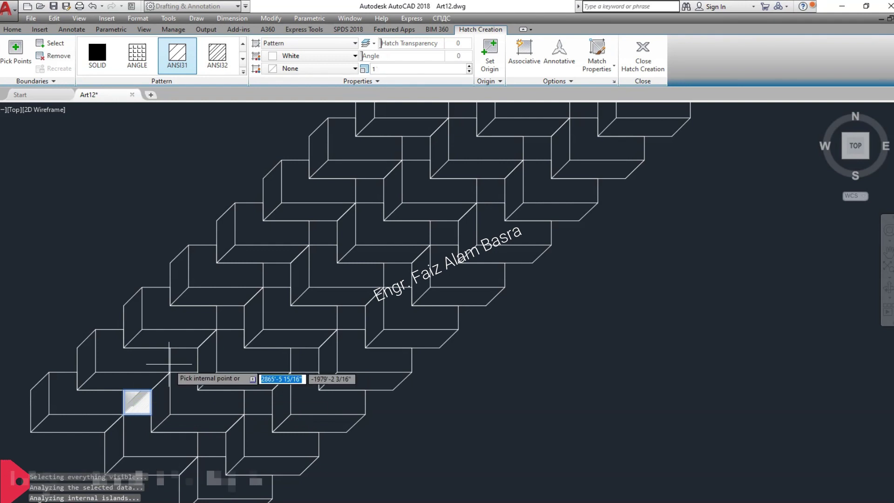
left_click(230, 314)
left_click(277, 270)
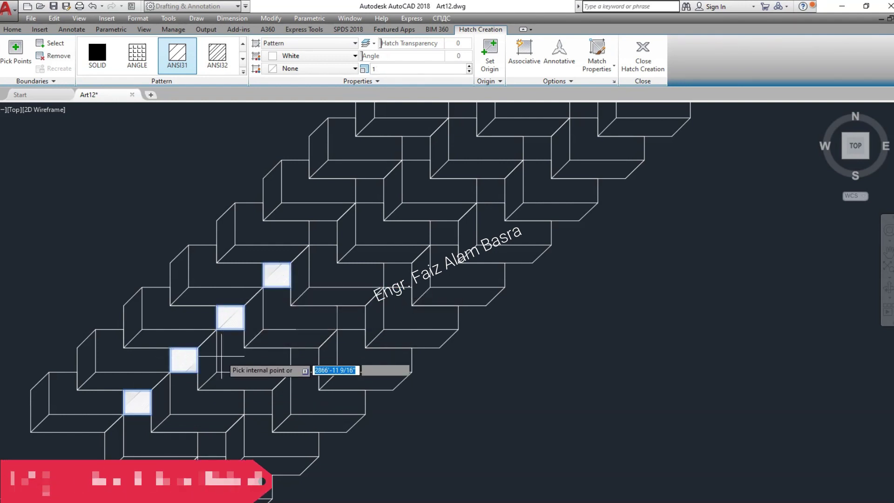
Step: Change the hatch pattern to SOLID and add the four lowest small squares in the strip's lower-right row
scroll(188, 370, "down", 2)
left_click(205, 416)
scroll(204, 416, "down", 3)
scroll(205, 416, "up", 7)
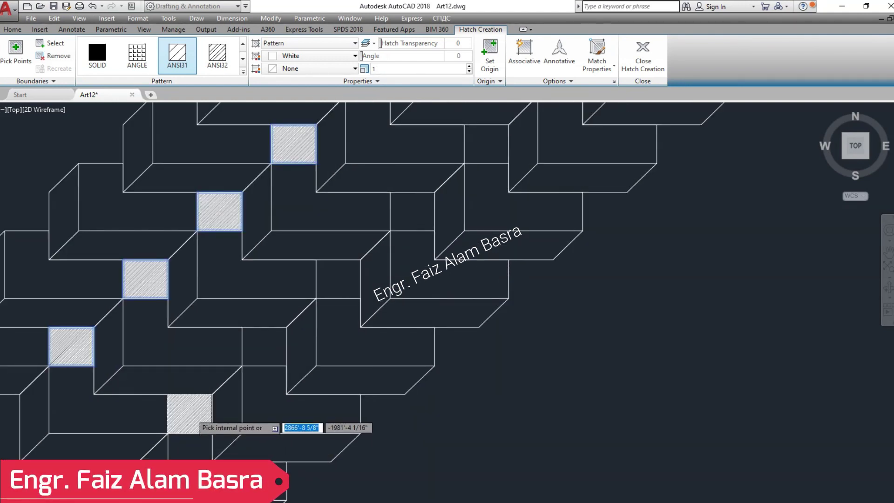
left_click(97, 55)
left_click(336, 277)
left_click(406, 208)
Step: Continue the solid hatch up the strip through the next three small squares of the upper-left row
scroll(126, 445, "down", 2)
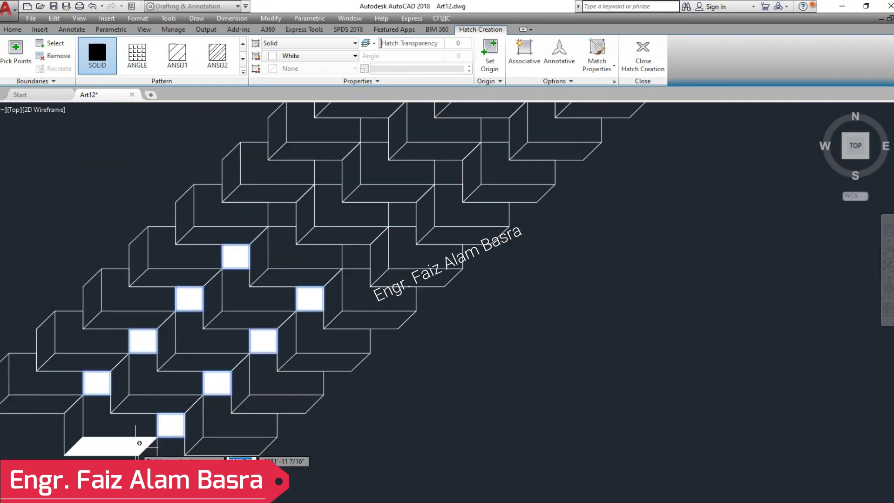
left_click(291, 211)
left_click(329, 173)
left_click(374, 131)
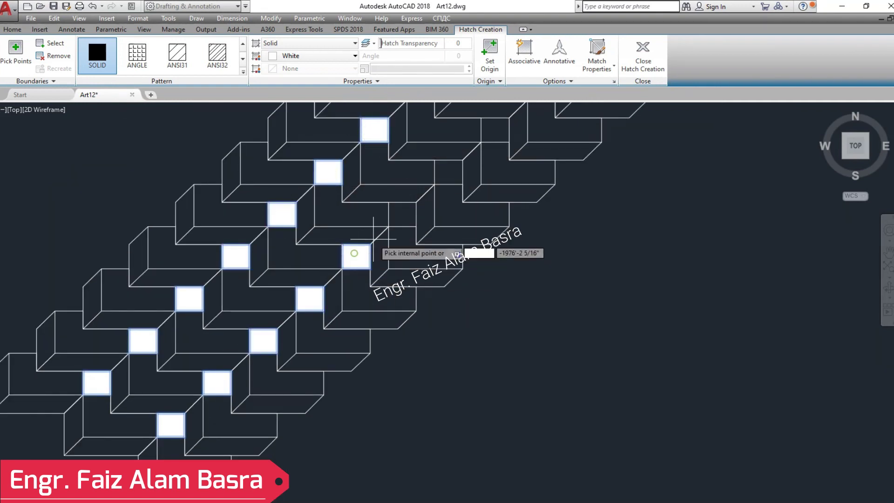
Step: Add two more small squares of the lower-right row and the next one of the upper-left row to the solid hatch
scroll(298, 403, "down", 2)
scroll(367, 219, "up", 2)
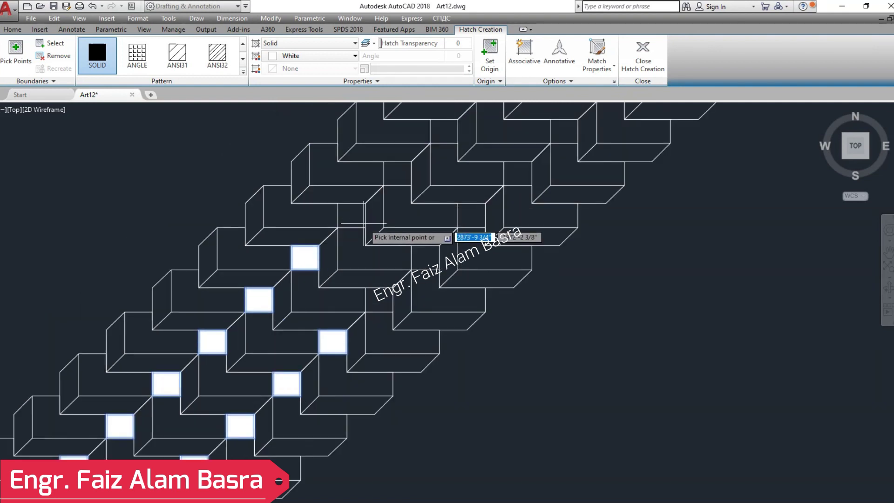
left_click(425, 255)
left_click(472, 214)
left_click(395, 173)
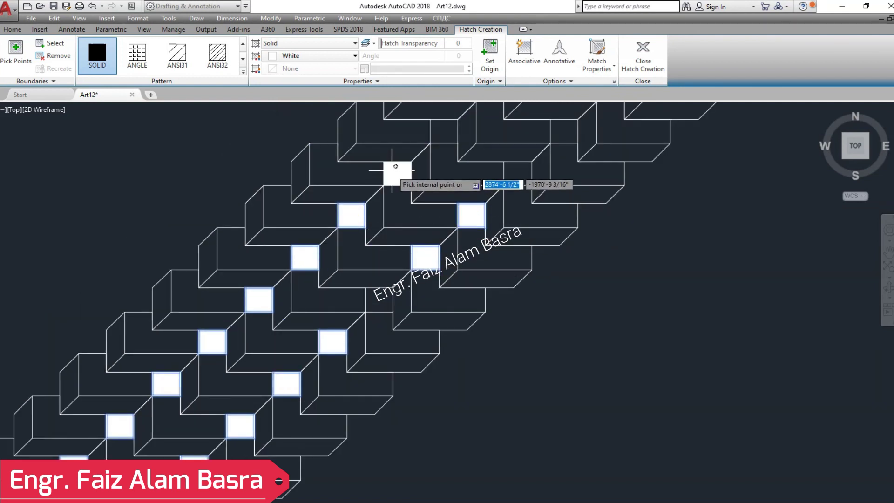
Step: Fill the small squares in both rows up to the strip's top end with the solid hatch and finish it
scroll(467, 188, "down", 2)
scroll(340, 391, "down", 1)
scroll(345, 284, "up", 5)
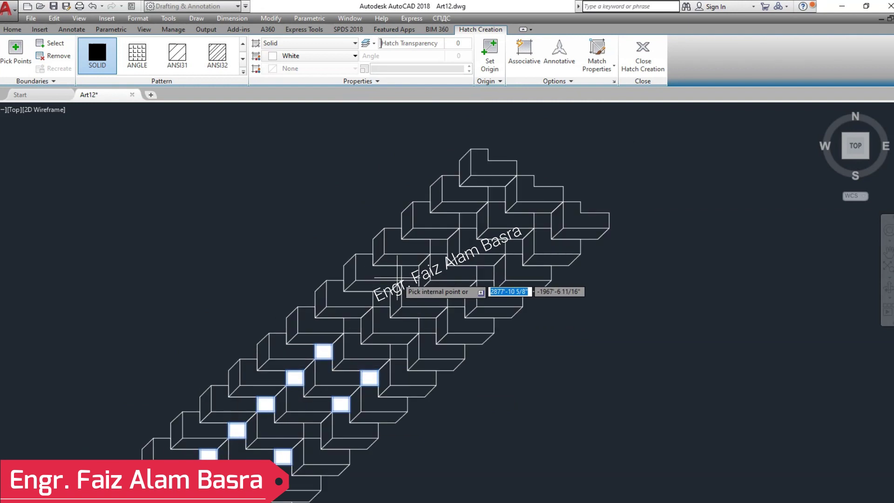
left_click(466, 364)
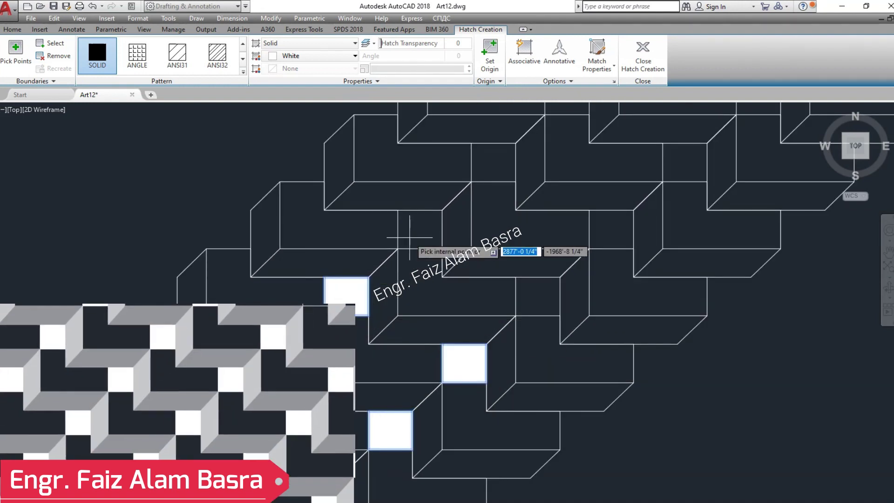
left_click(419, 231)
left_click(528, 290)
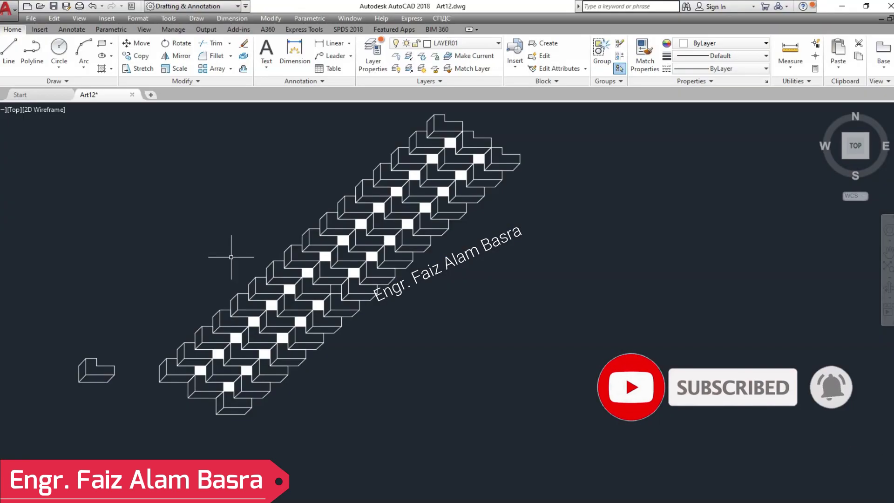
Step: Copy the whole hatched strip from the upper corner of its lowest left block to the right corner of its bottom block
scroll(279, 410, "down", 2)
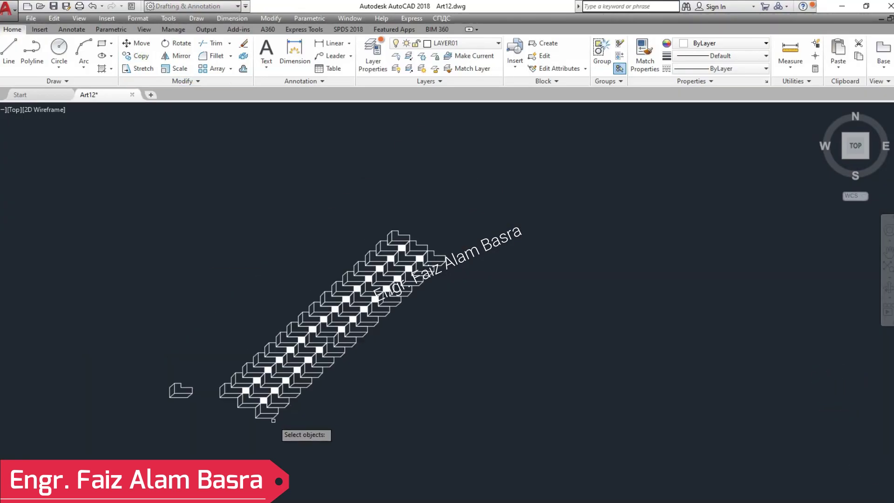
scroll(265, 412, "up", 2)
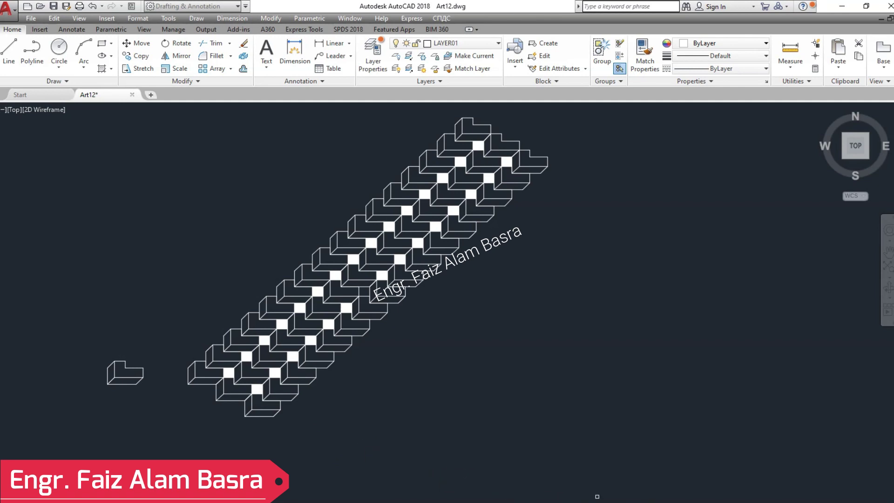
left_click(597, 496)
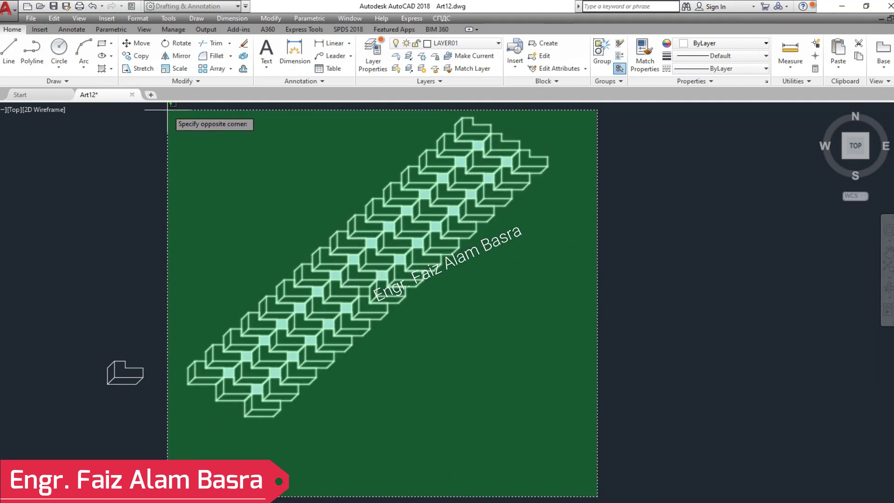
left_click(168, 110)
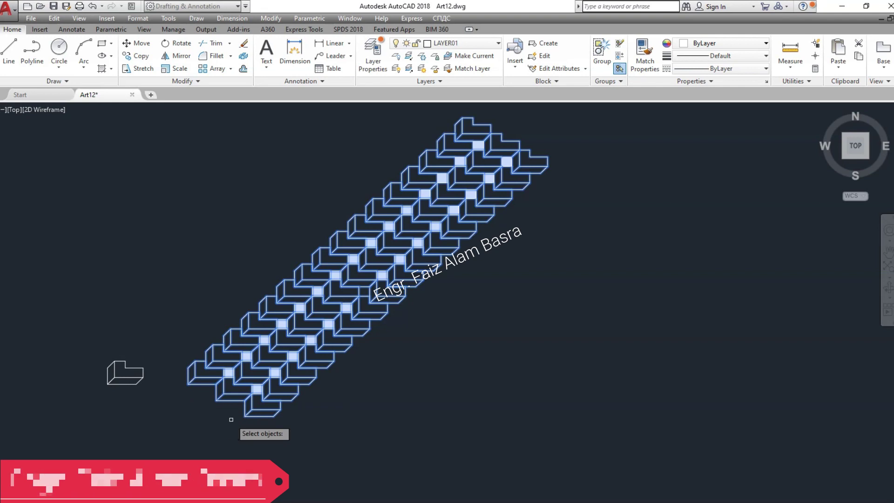
scroll(205, 410, "up", 2)
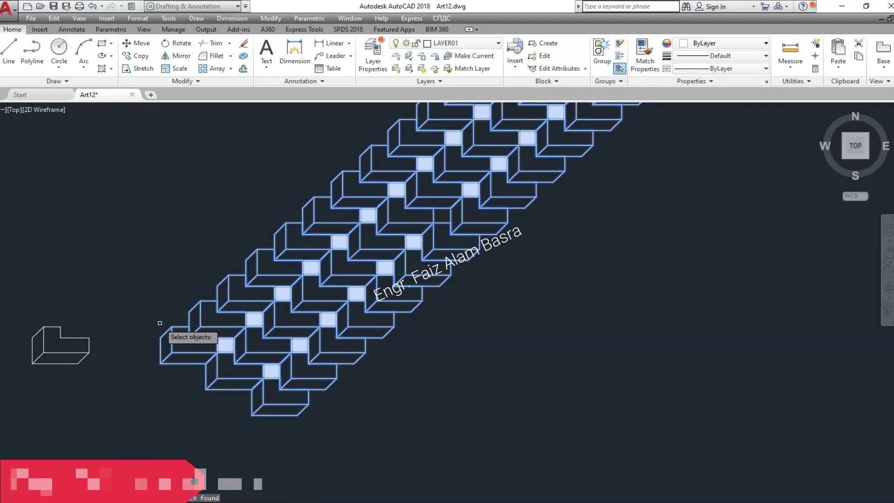
key("Return")
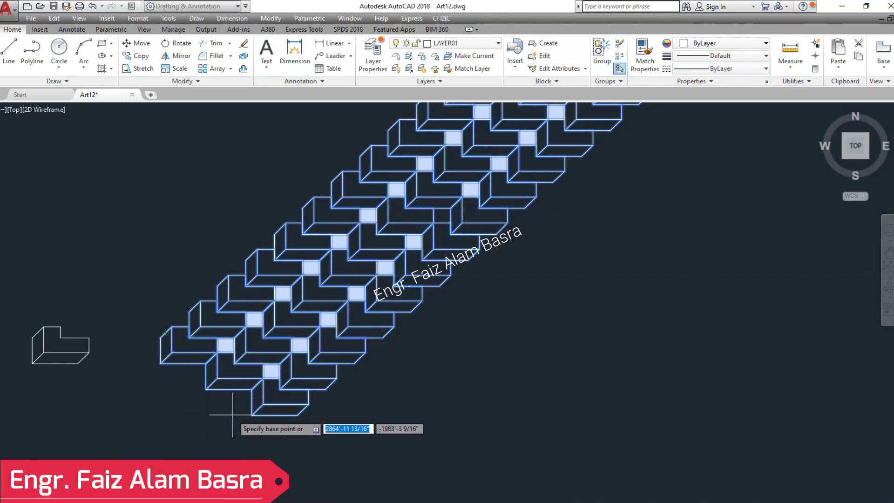
left_click(172, 326)
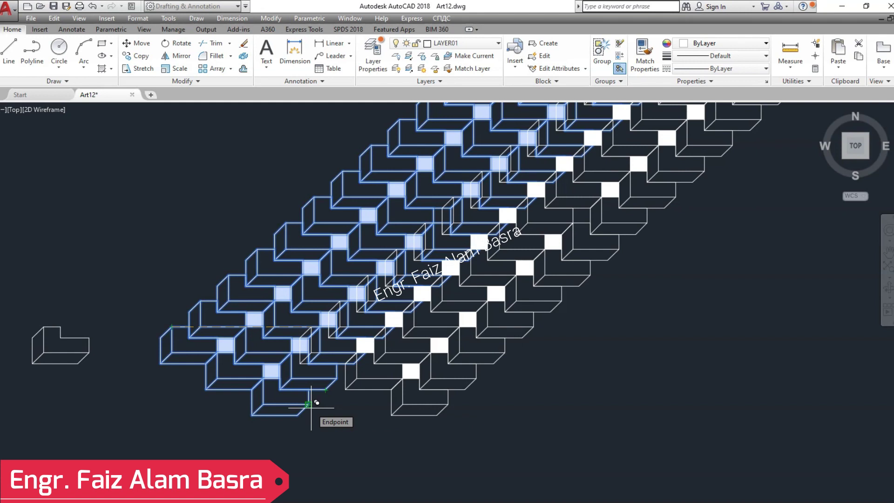
left_click(308, 404)
Step: Turn Ortho off and place a second strip copy against the lower-right side of the first copy, ending the Copy command
key("F8")
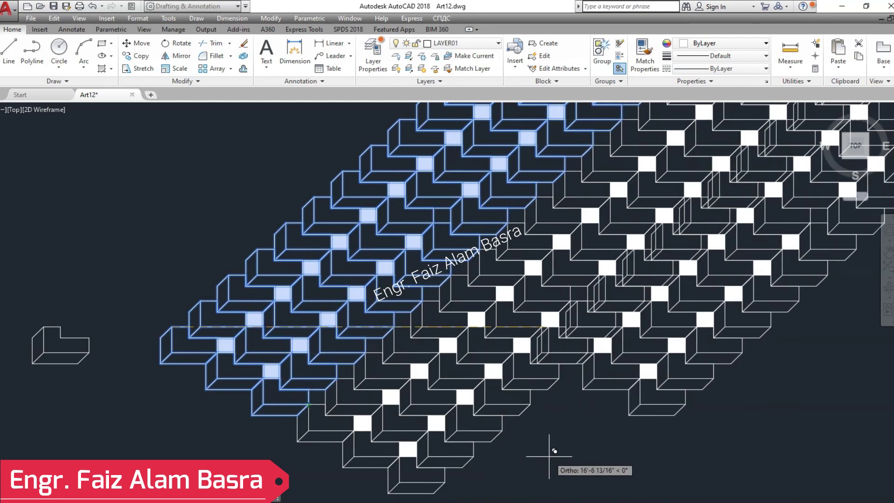
scroll(339, 359, "down", 5)
scroll(343, 367, "up", 8)
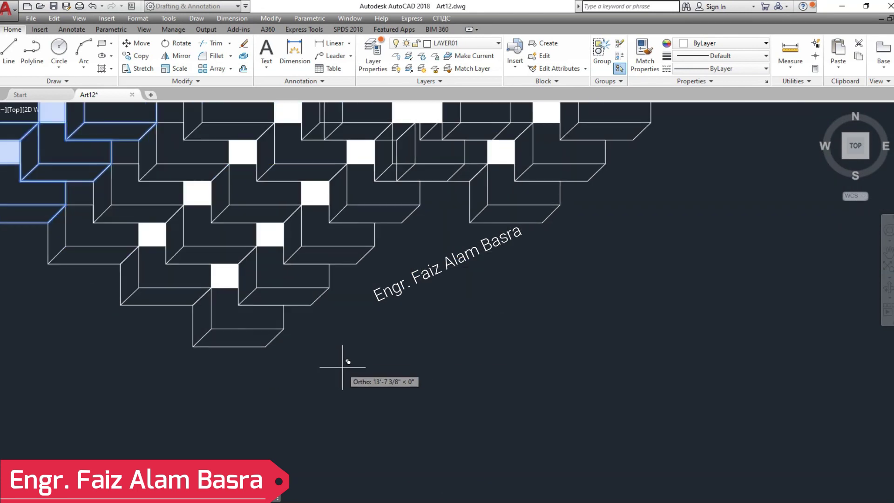
scroll(368, 370, "down", 2)
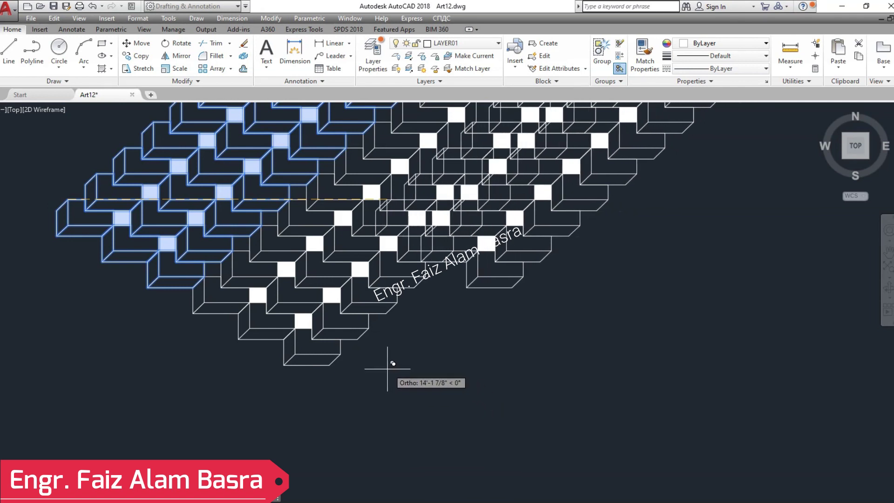
left_click(340, 354)
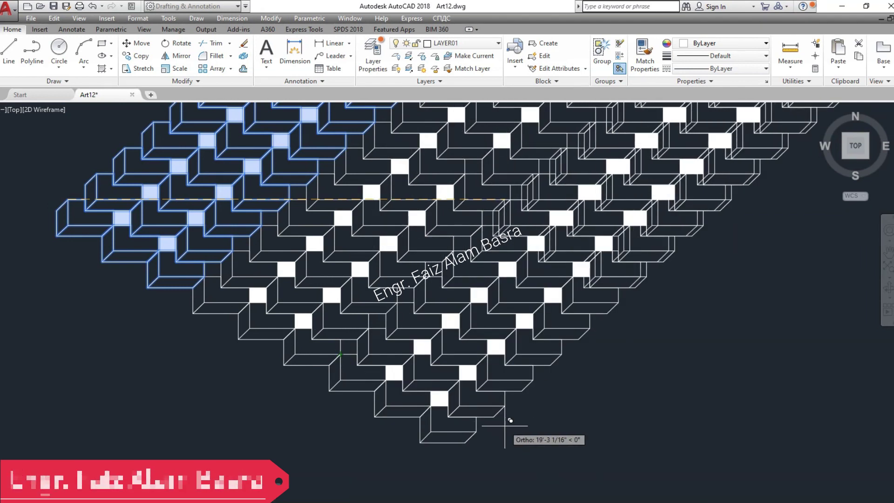
key("Escape")
Step: Move the middle strip's solid hatch one square up-left, from a square's upper-right corner to the matching corner beside the first strip
scroll(240, 399, "up", 2)
scroll(240, 400, "down", 2)
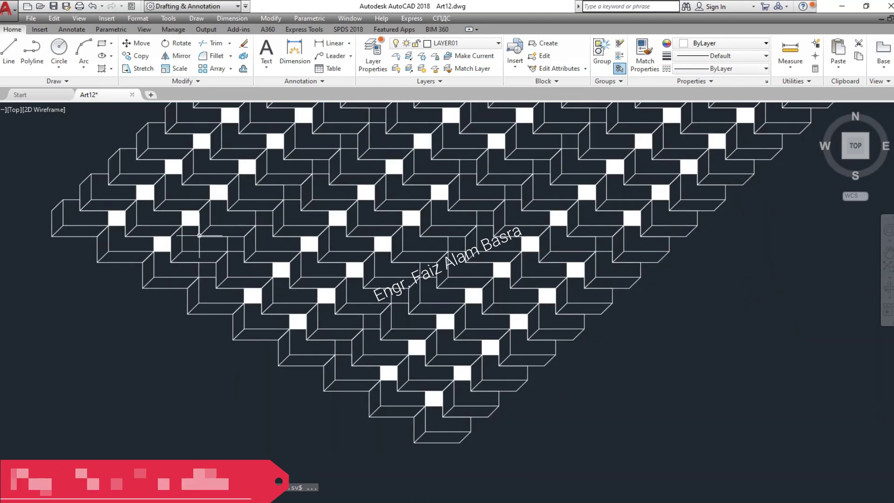
scroll(200, 236, "up", 2)
left_click(142, 47)
left_click(280, 335)
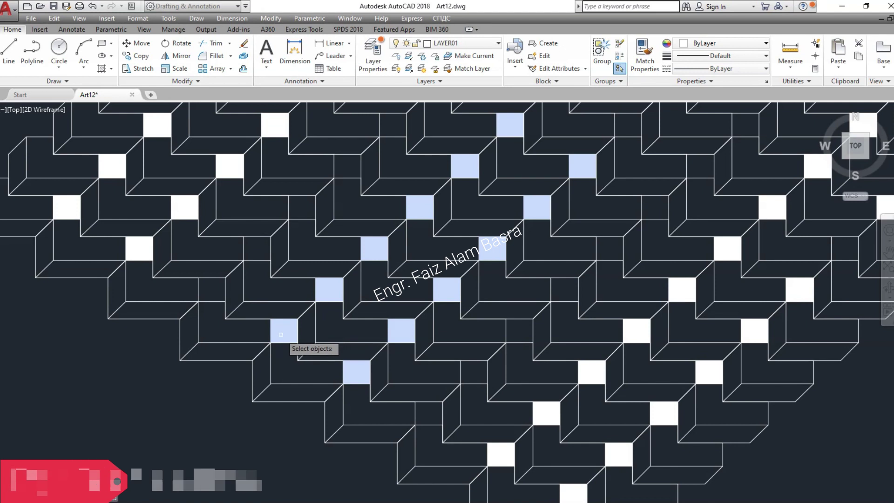
key("Return")
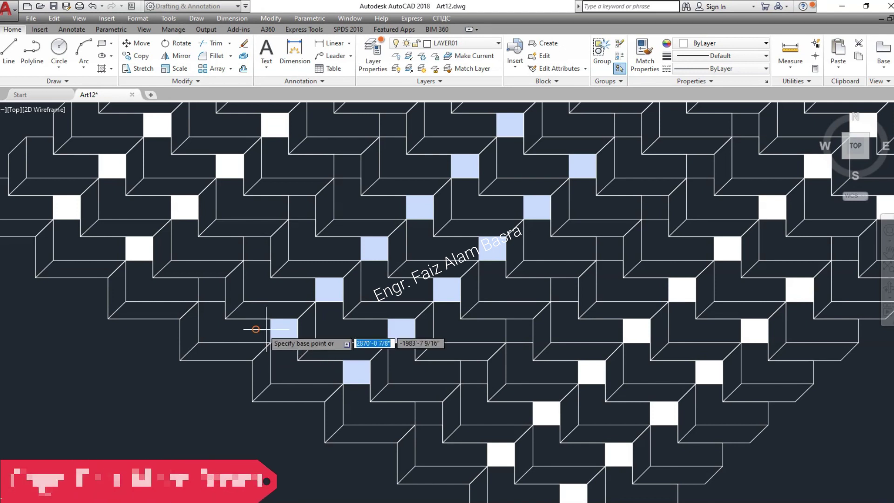
left_click(297, 319)
left_click(226, 277)
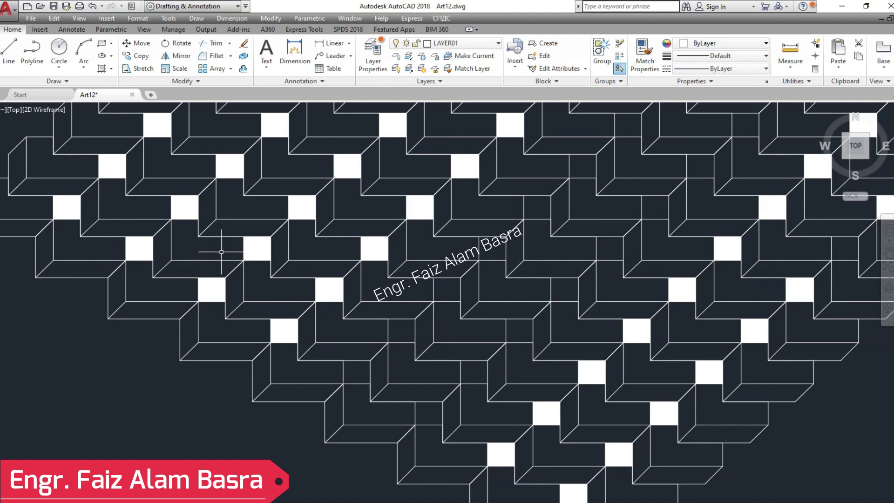
Step: Copy the moved solid hatch two rows down-right into the empty squares between the middle and third strips
left_click(127, 68)
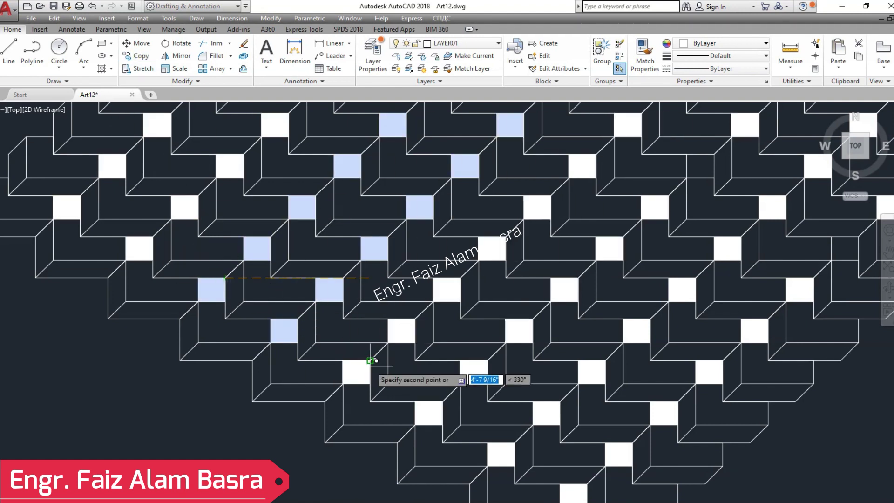
scroll(258, 314, "down", 4)
key("Escape")
scroll(293, 376, "down", 2)
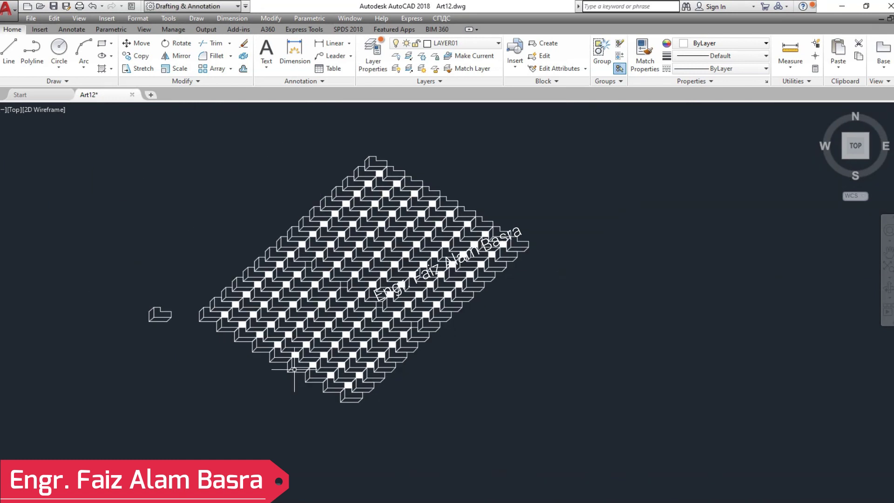
Step: Inspect the joined three-strip pattern for small squares still missing solid hatch
scroll(315, 275, "up", 2)
scroll(333, 247, "up", 2)
scroll(332, 246, "down", 2)
scroll(335, 250, "up", 4)
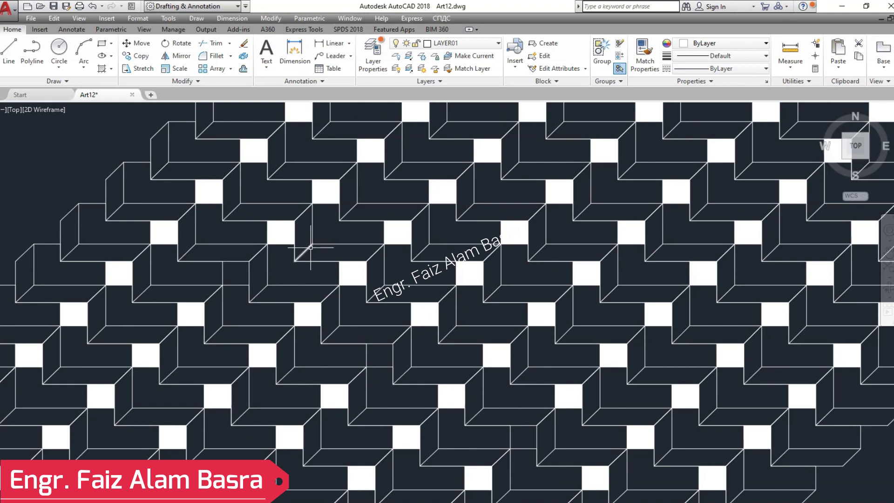
scroll(378, 279, "up", 2)
scroll(253, 246, "down", 2)
scroll(519, 405, "up", 2)
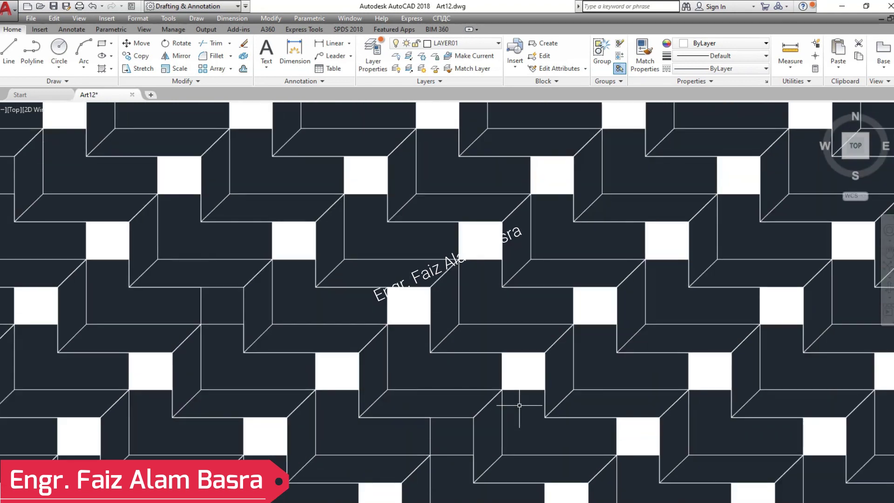
scroll(308, 316, "down", 4)
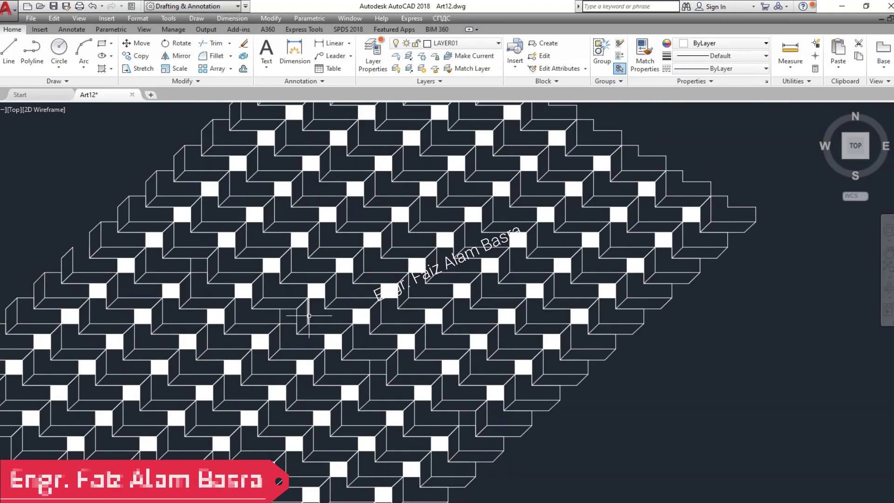
Step: Copy the whole three-strip pattern, without the separate block, so the duplicate continues from its lower-right edge
scroll(351, 302, "down", 7)
left_click(140, 68)
left_click(549, 443)
left_click(254, 166)
scroll(269, 323, "up", 5)
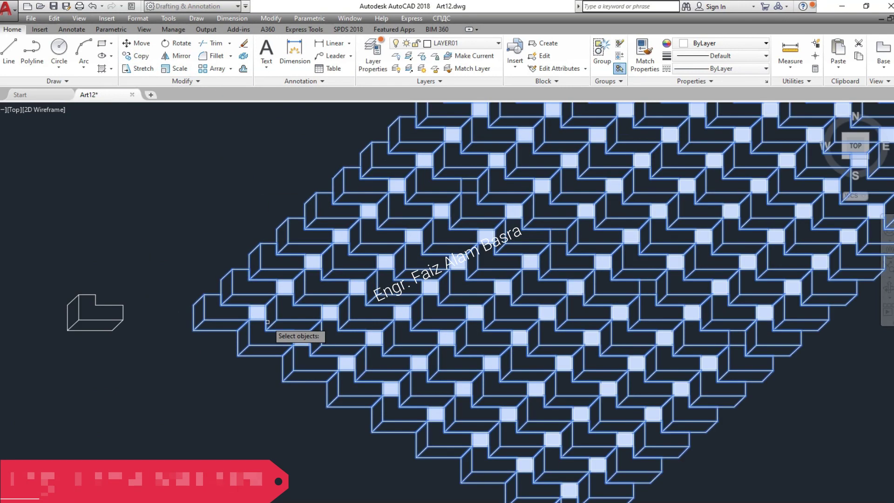
scroll(266, 336, "up", 3)
scroll(170, 299, "down", 2)
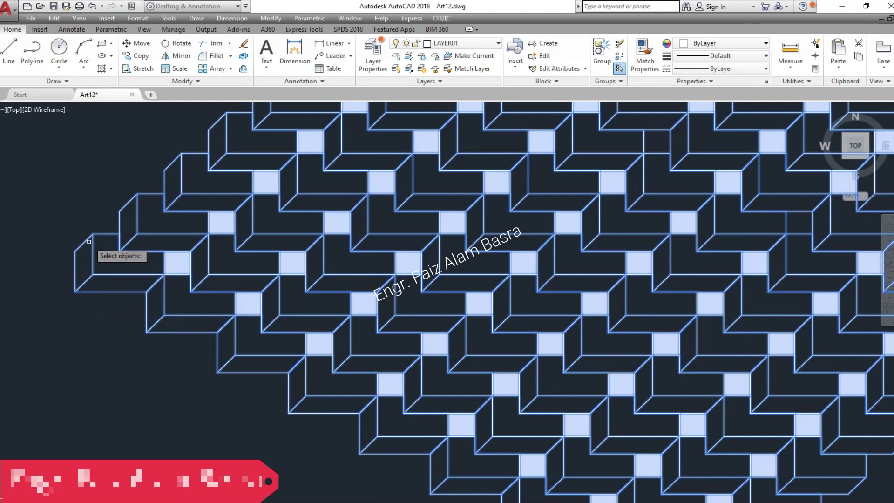
scroll(89, 242, "down", 2)
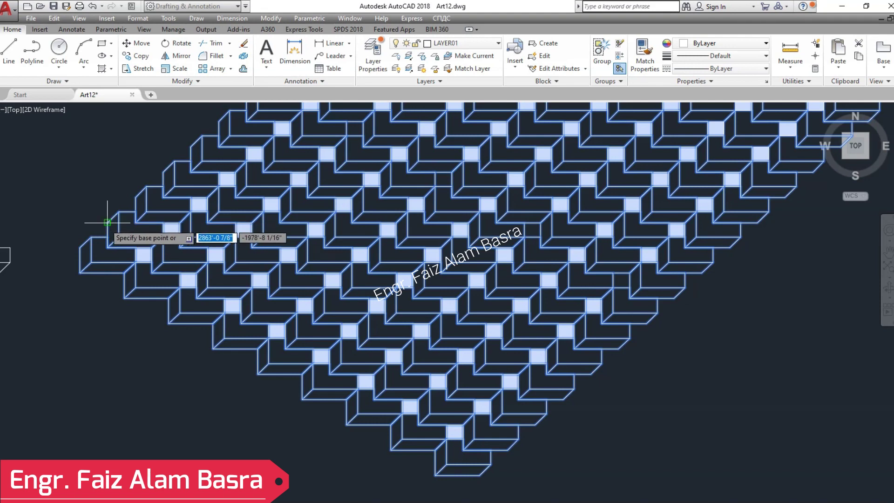
left_click(107, 222)
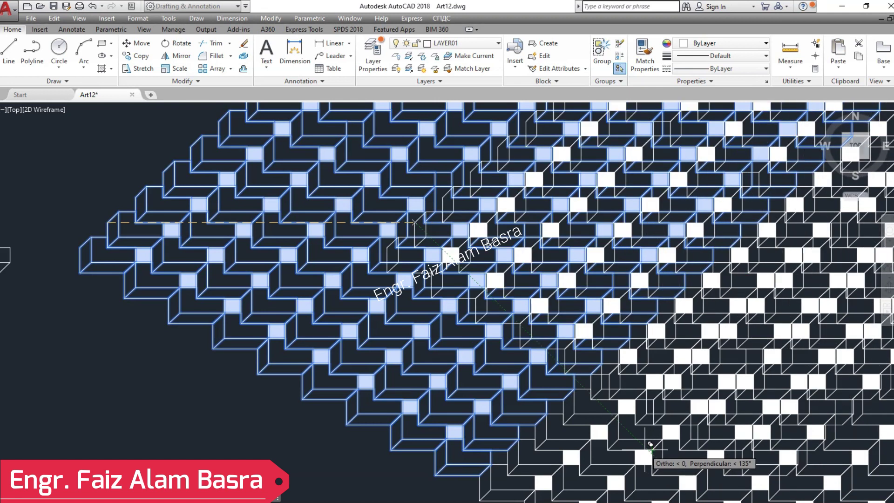
left_click(650, 444)
Step: Inspect the seam between the original pattern and its lower-right copy for alignment and unfilled squares
scroll(200, 329, "down", 4)
scroll(415, 290, "up", 3)
scroll(416, 290, "up", 3)
scroll(442, 298, "down", 3)
scroll(537, 309, "up", 5)
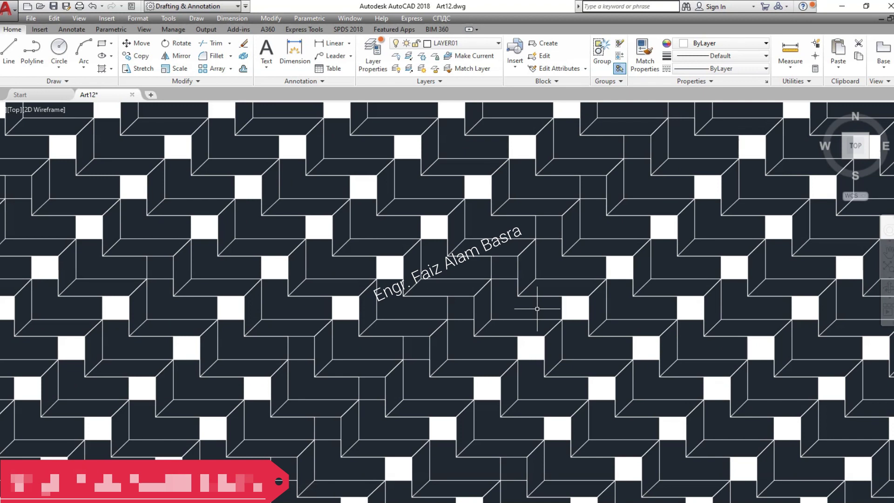
scroll(537, 308, "down", 2)
scroll(533, 309, "down", 6)
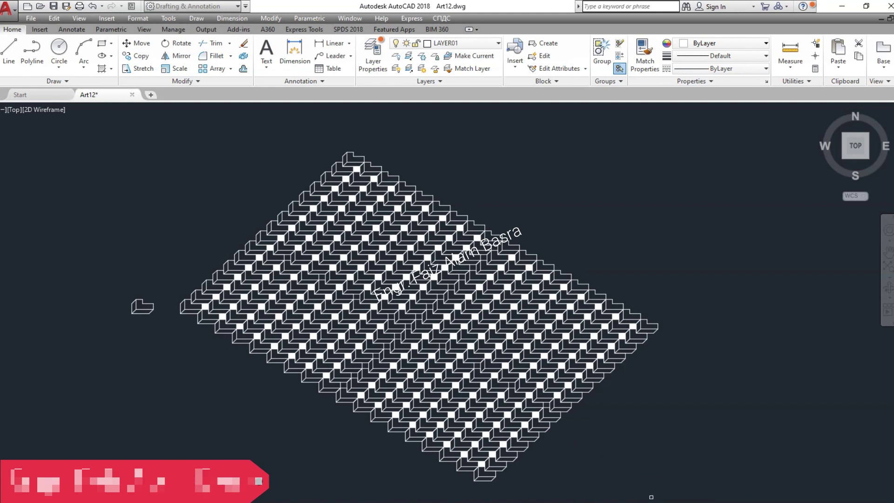
Step: Copy the doubled pattern from the lower-left corner of its leftmost block so the duplicate continues from its upper-right edge
left_click(670, 497)
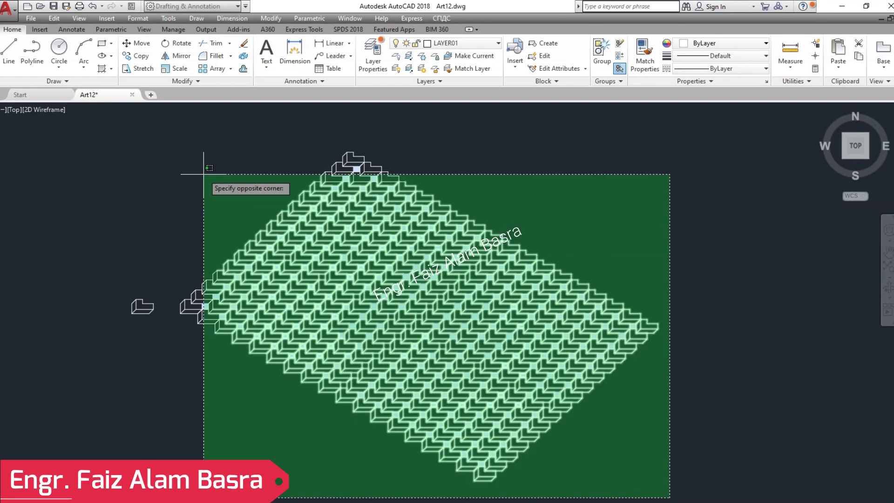
left_click(165, 132)
scroll(269, 224, "up", 2)
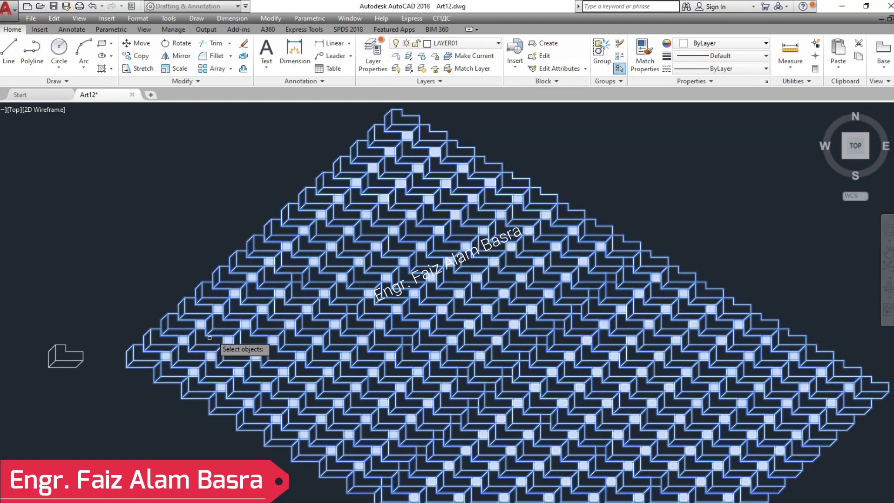
key("Return")
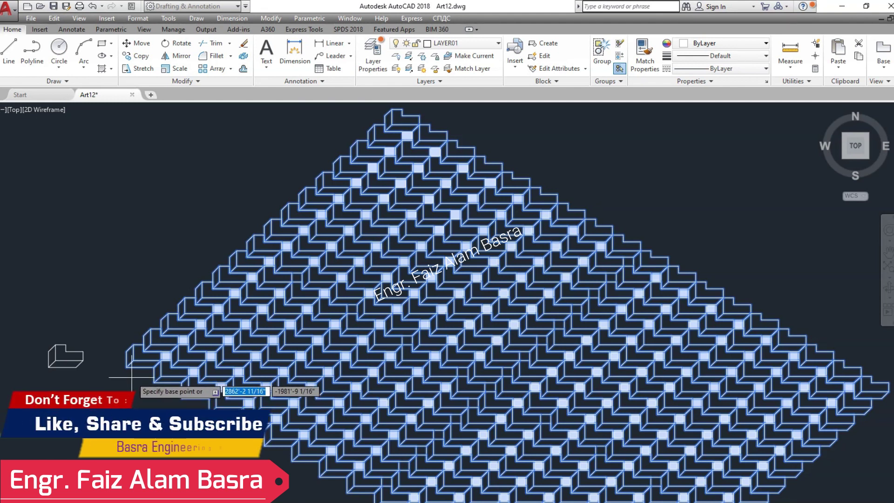
left_click(126, 368)
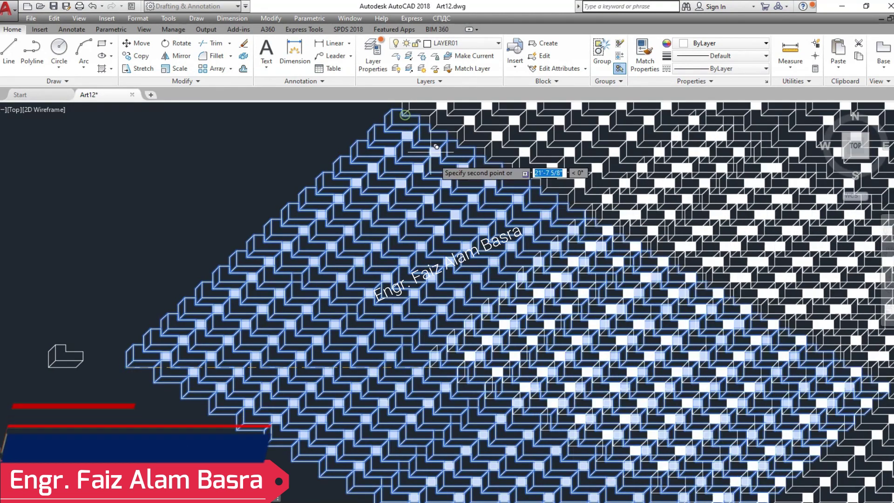
key("Escape")
scroll(152, 363, "down", 2)
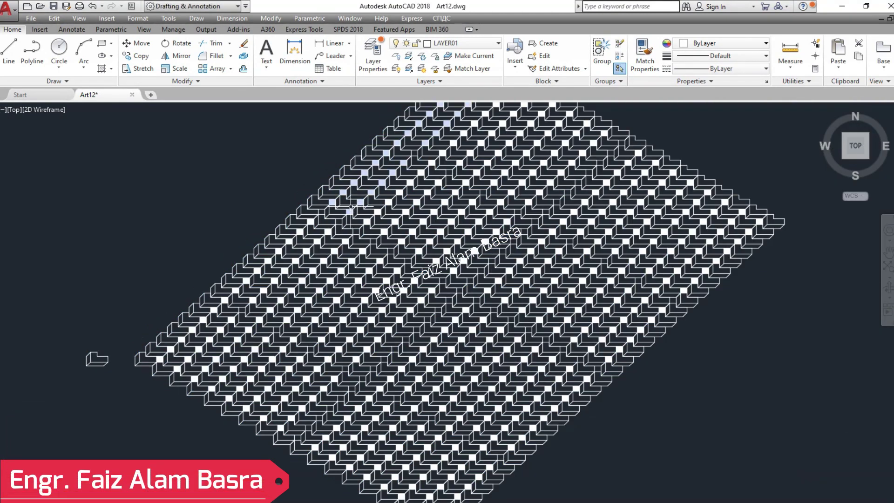
Step: Move the upper-right copy's solid hatches one square down-left to fill the empty squares along its seam with the original pattern
scroll(350, 206, "up", 6)
scroll(302, 207, "down", 2)
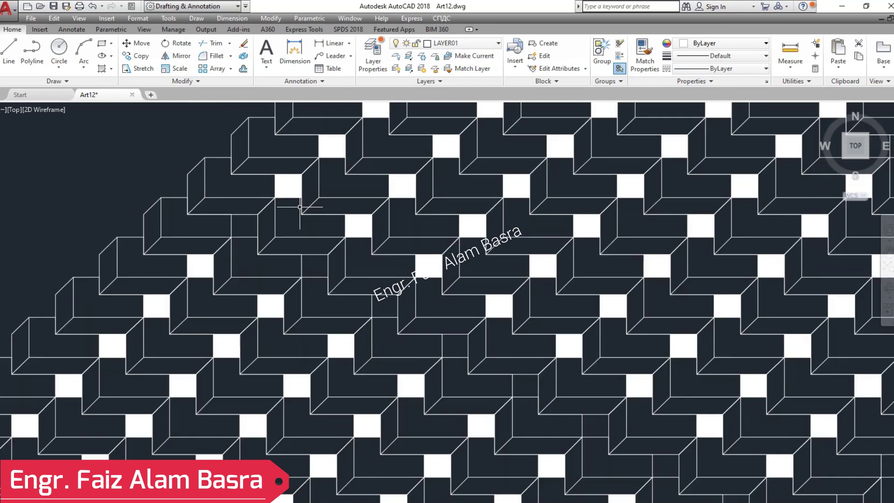
left_click(288, 184)
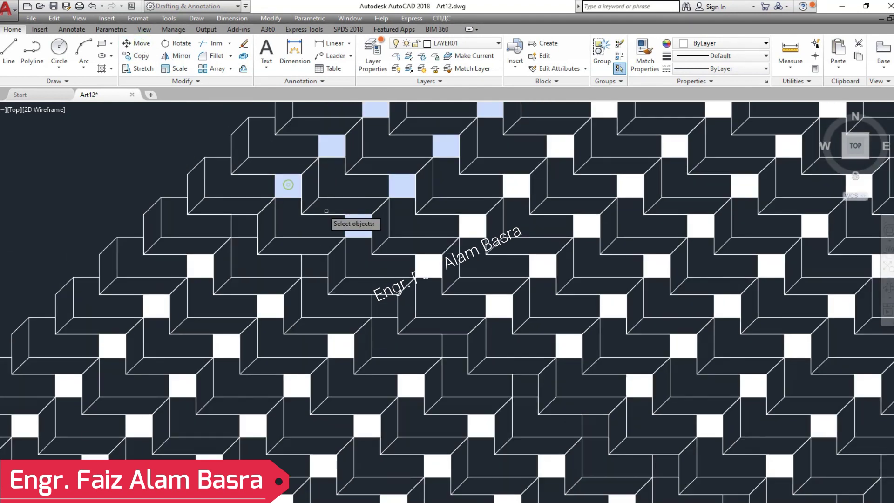
left_click(428, 265)
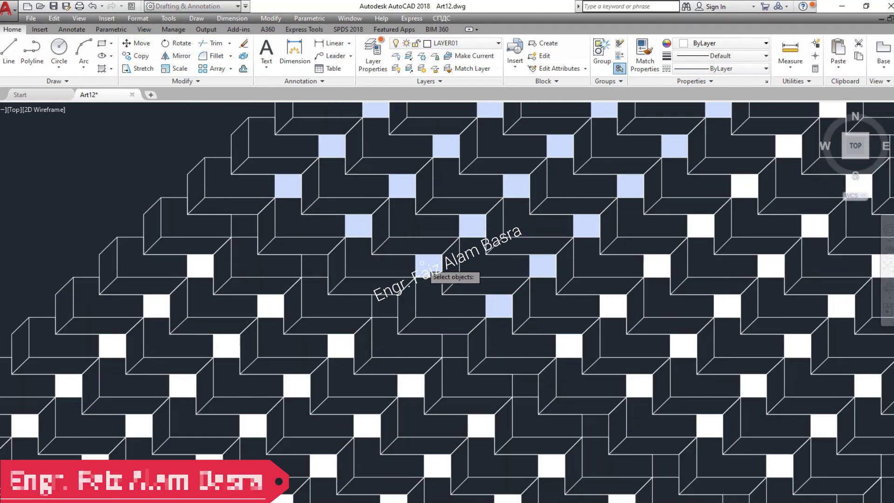
left_click(564, 342)
left_click(703, 420)
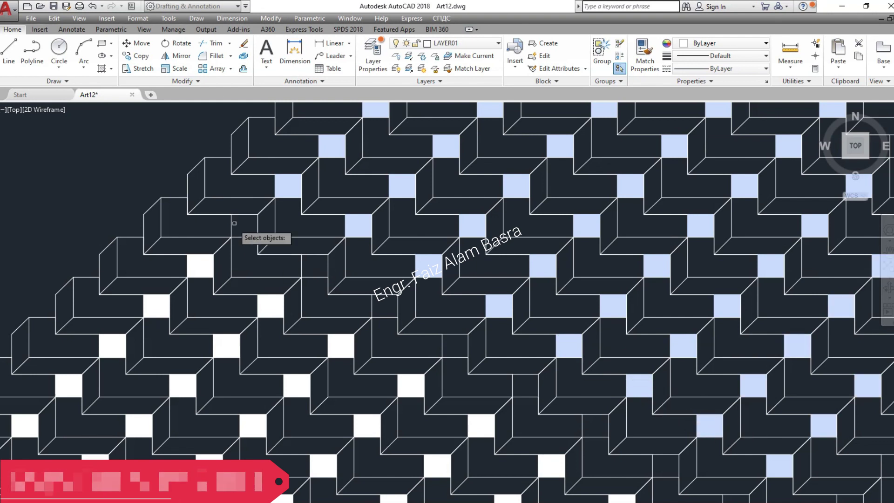
key("Return")
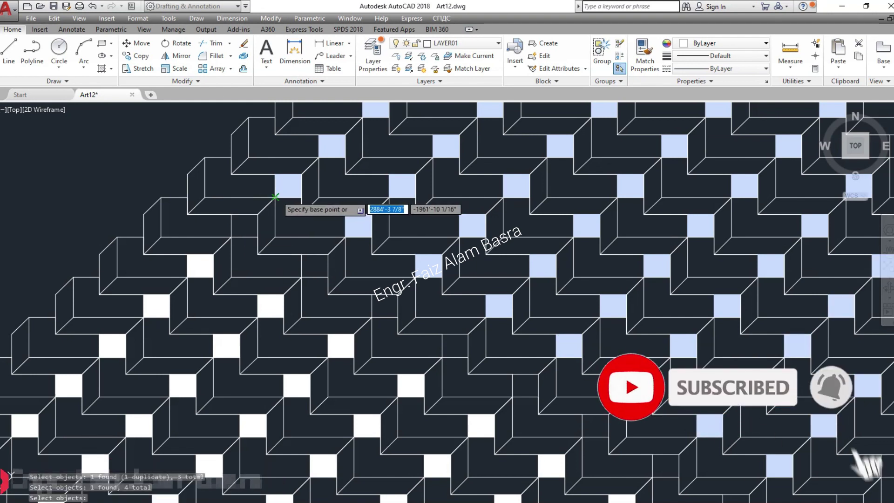
left_click(275, 198)
left_click(260, 218)
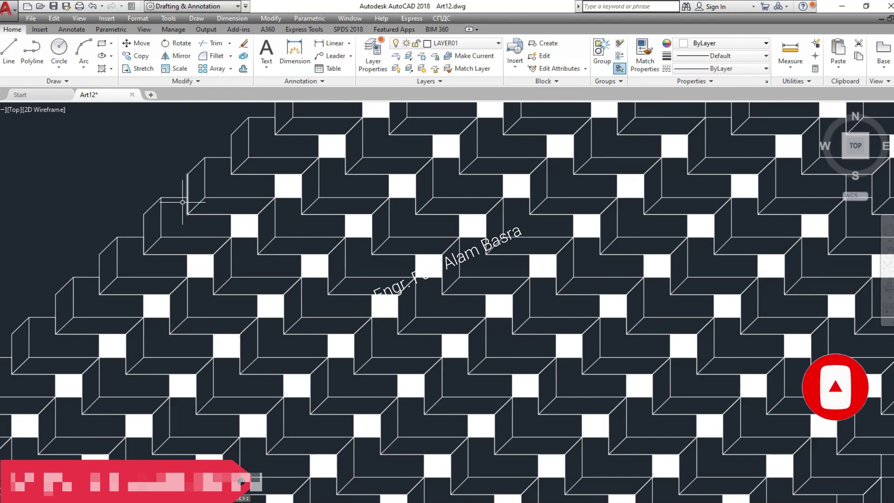
Step: Shift the solid hatches in the right part of the pattern one square left to fill the diagonal seam's empty squares
scroll(176, 188, "down", 5)
scroll(332, 266, "up", 5)
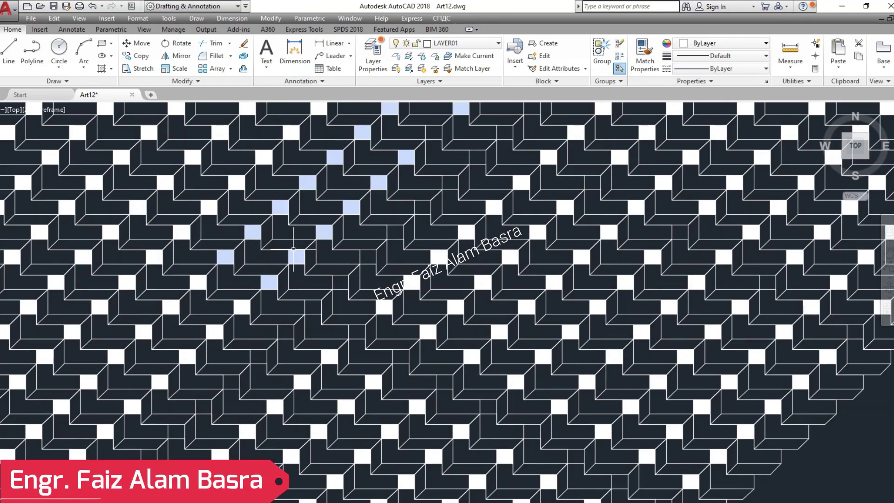
scroll(256, 205, "down", 3)
scroll(354, 292, "up", 2)
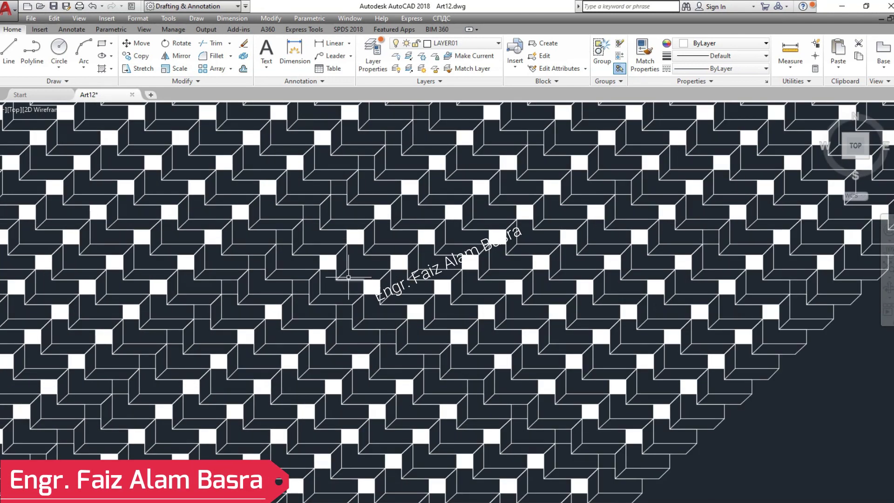
key("space")
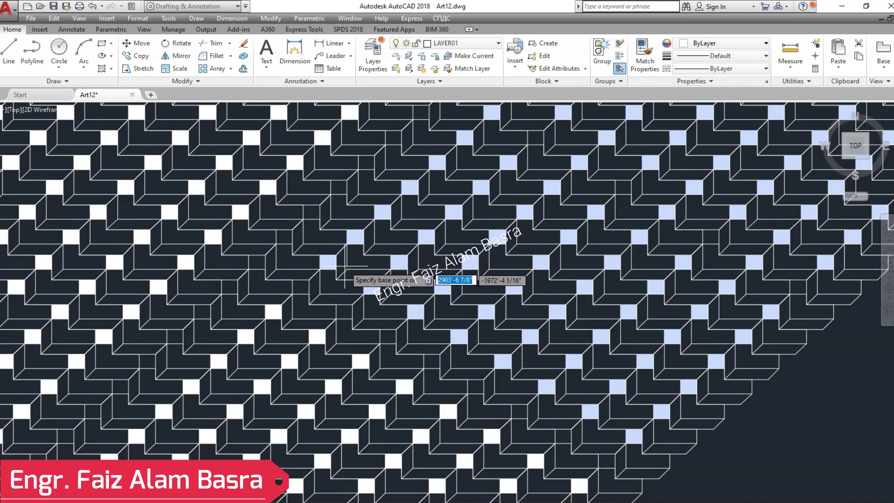
left_click(336, 254)
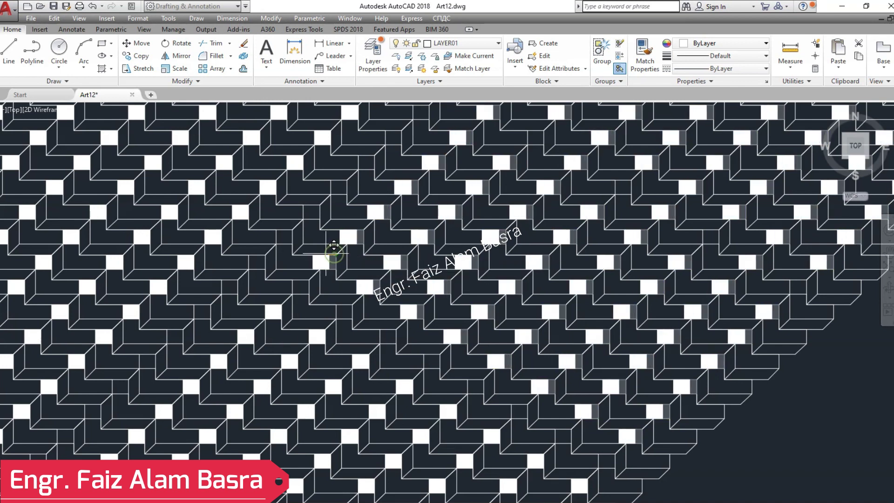
left_click(266, 254)
scroll(334, 192, "down", 2)
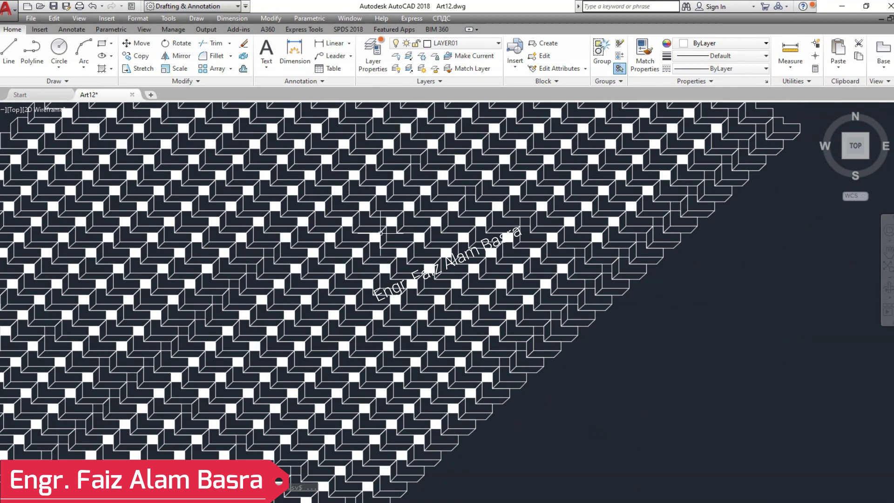
Step: Move the lower-right portion's solid hatches by one square to fill the empty squares along the seam reaching the lower edge
scroll(363, 240, "down", 3)
scroll(363, 240, "up", 3)
scroll(326, 233, "down", 2)
scroll(233, 186, "up", 2)
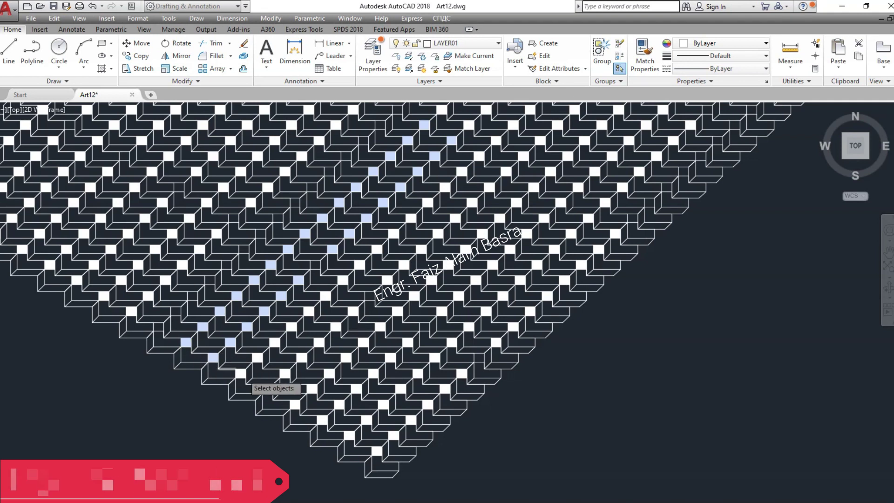
left_click(241, 374)
left_click(289, 409)
left_click(351, 436)
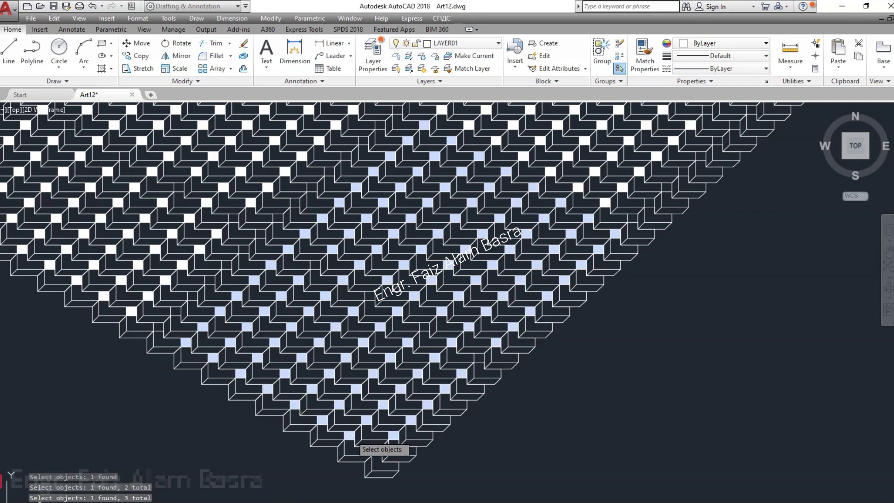
scroll(140, 345, "up", 4)
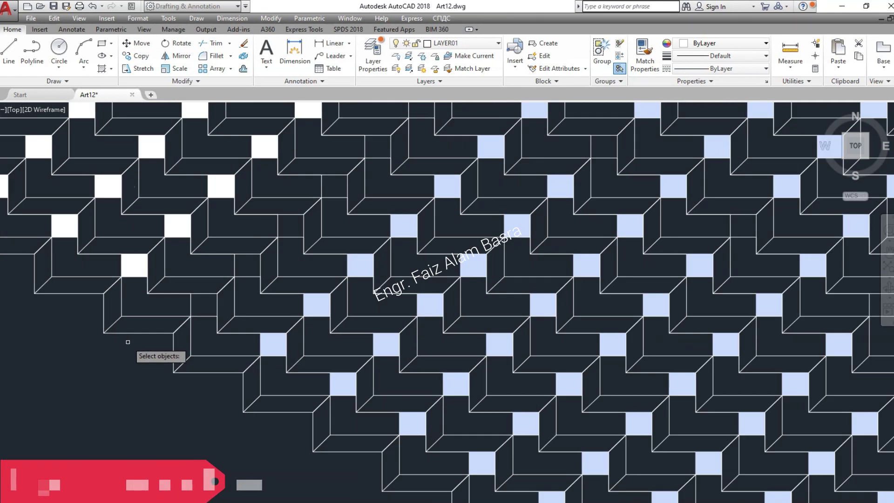
left_click(286, 333)
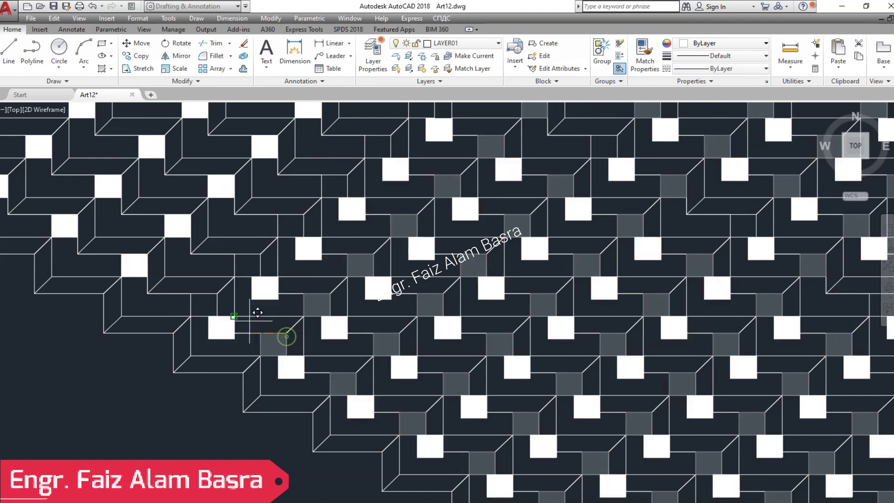
left_click(255, 347)
Step: Inspect the seams across the enlarged pattern for misalignment and squares still missing solid hatch
scroll(255, 347, "down", 5)
scroll(255, 347, "down", 2)
scroll(252, 227, "up", 5)
scroll(251, 228, "down", 3)
middle_click_drag(399, 285, 369, 235)
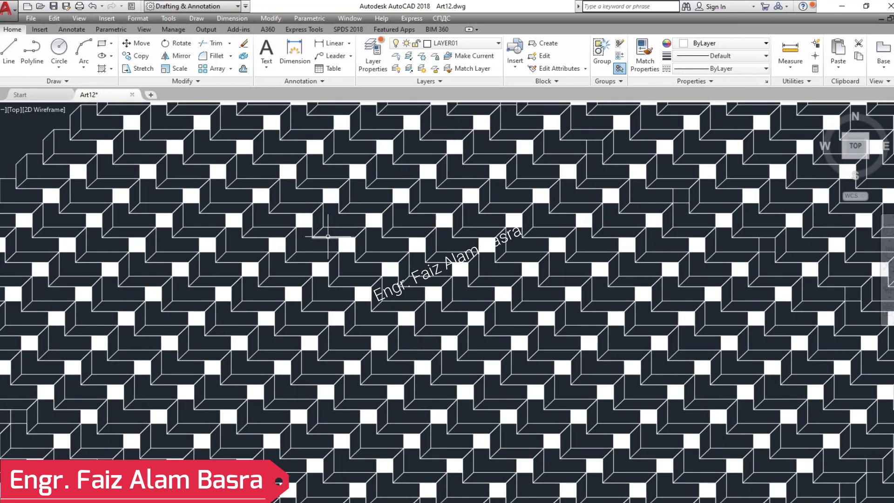
scroll(328, 237, "down", 5)
scroll(395, 336, "up", 8)
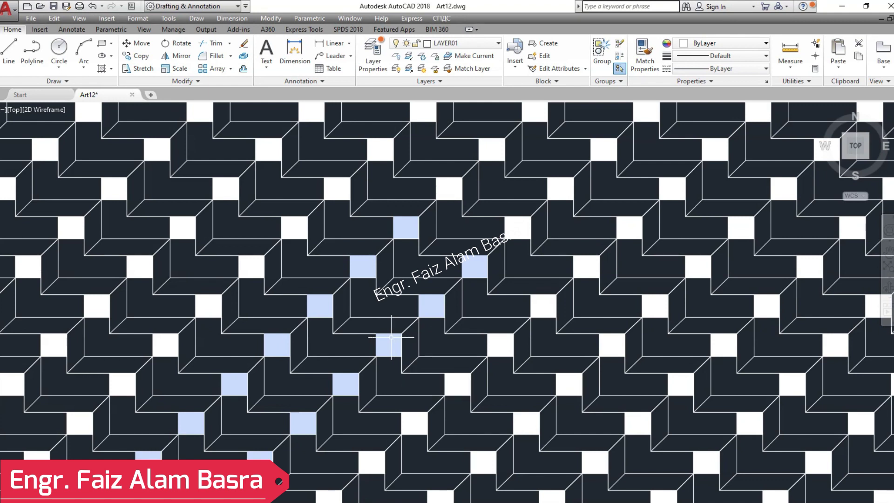
scroll(391, 337, "down", 4)
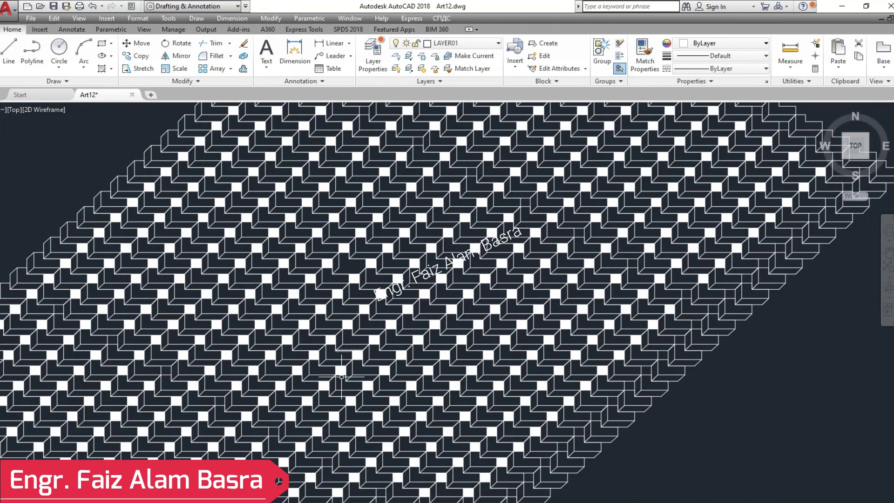
scroll(258, 408, "up", 4)
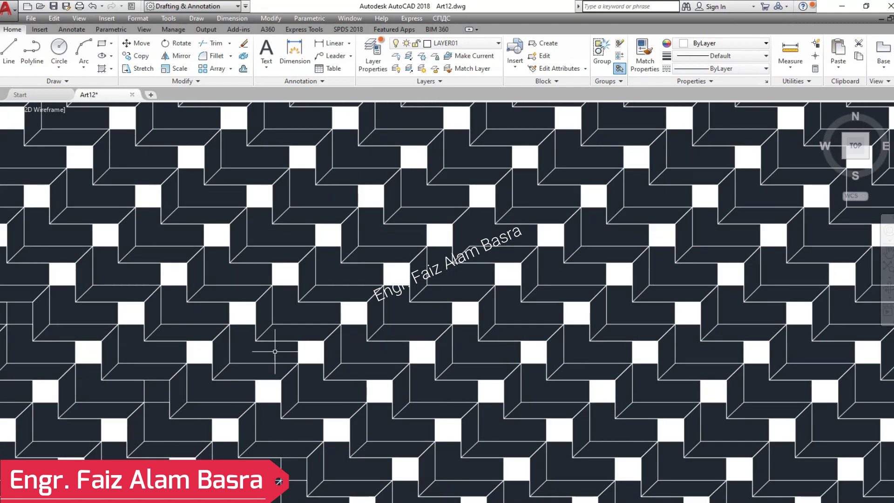
scroll(275, 352, "down", 5)
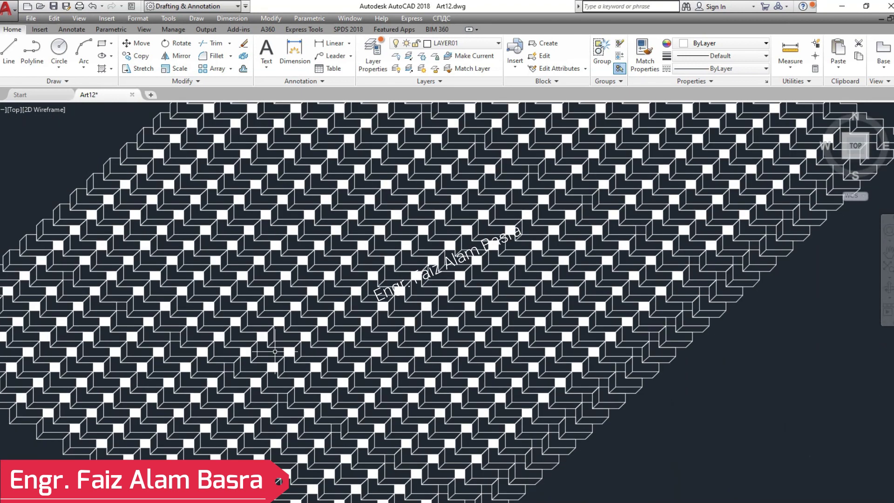
scroll(281, 350, "down", 2)
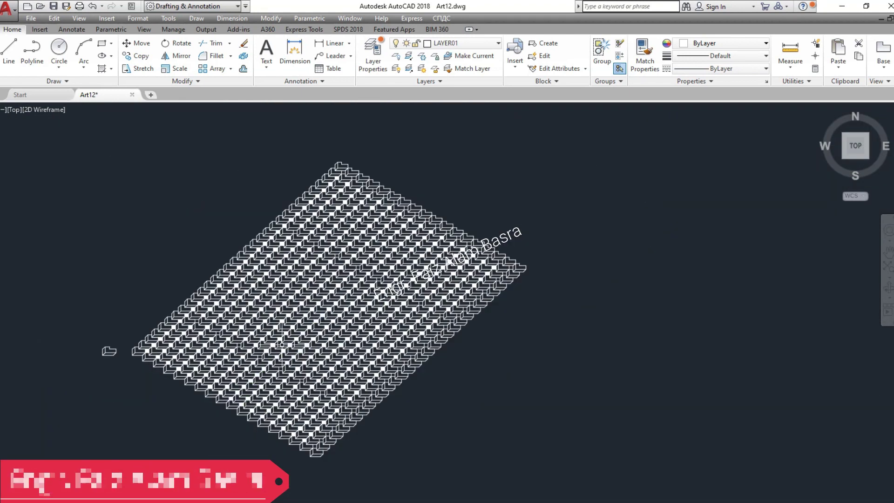
scroll(284, 298, "down", 1)
scroll(257, 262, "up", 3)
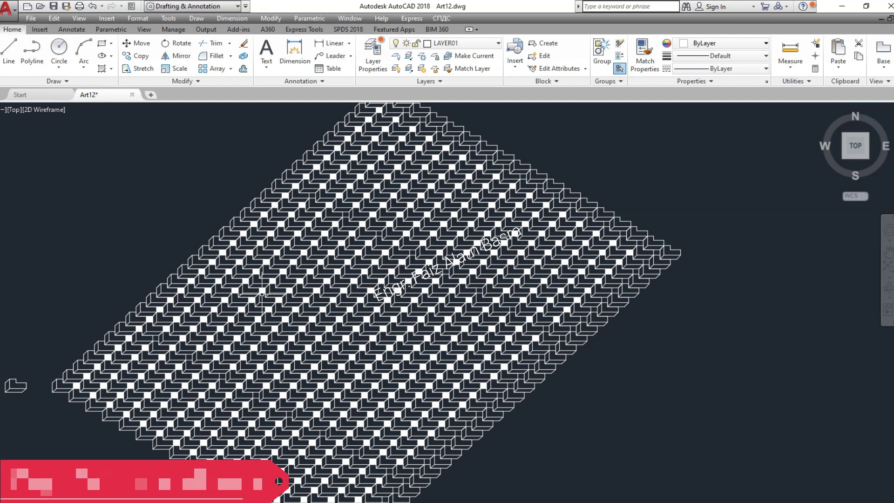
left_click(102, 43)
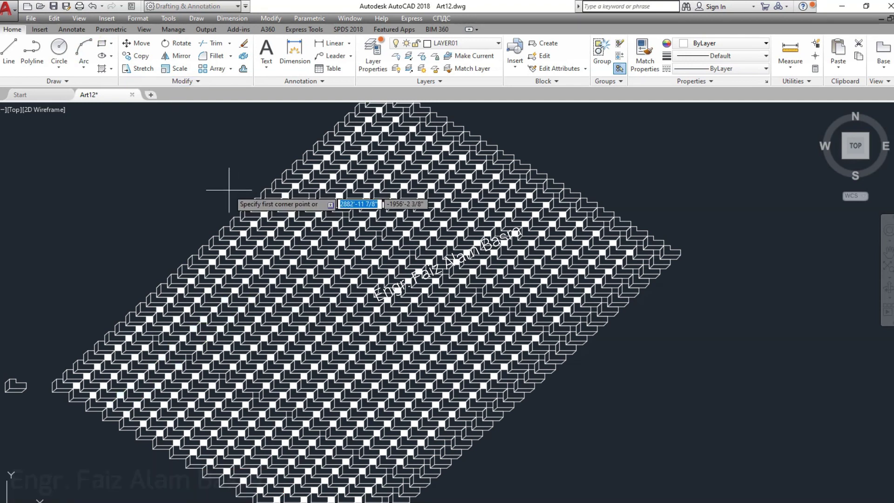
left_click(229, 198)
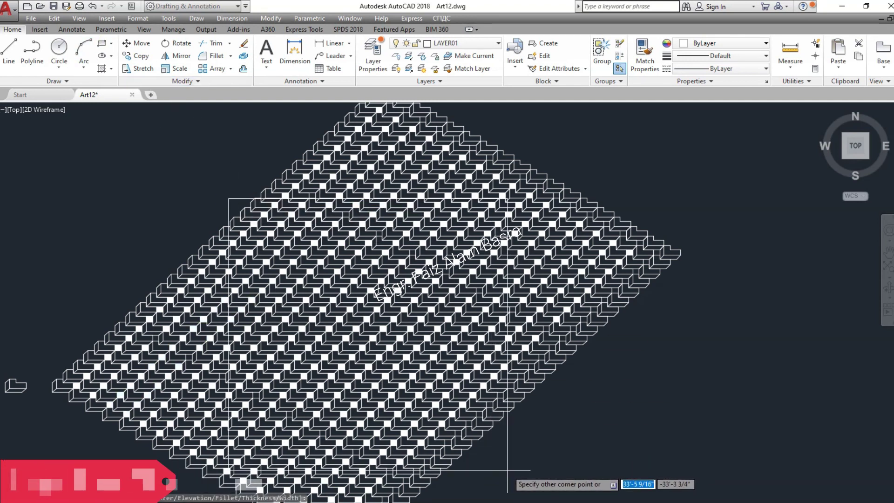
left_click(487, 442)
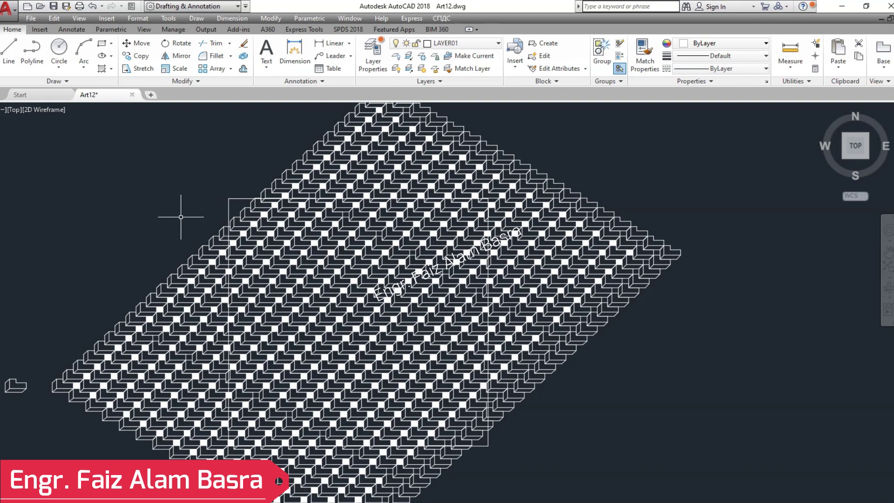
left_click(228, 213)
Step: Copy the whole zigzag pattern horizontally to empty space on the right, clear of the original
scroll(310, 302, "up", 3)
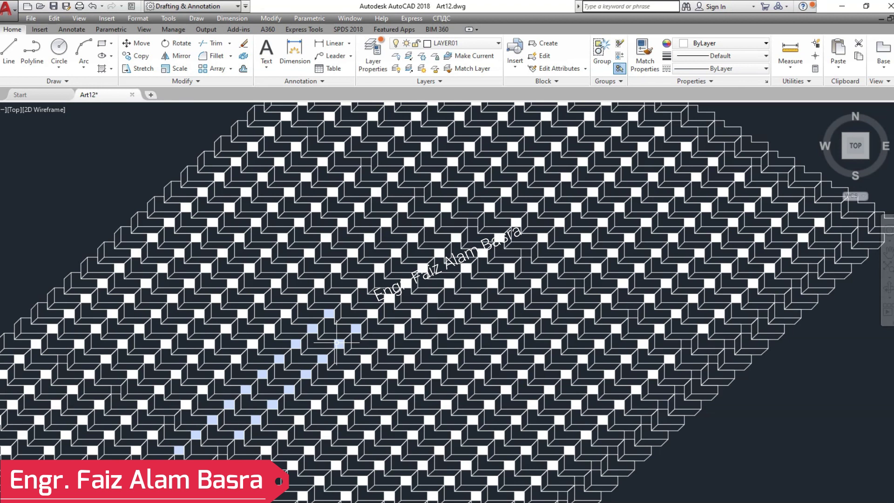
scroll(336, 343, "up", 2)
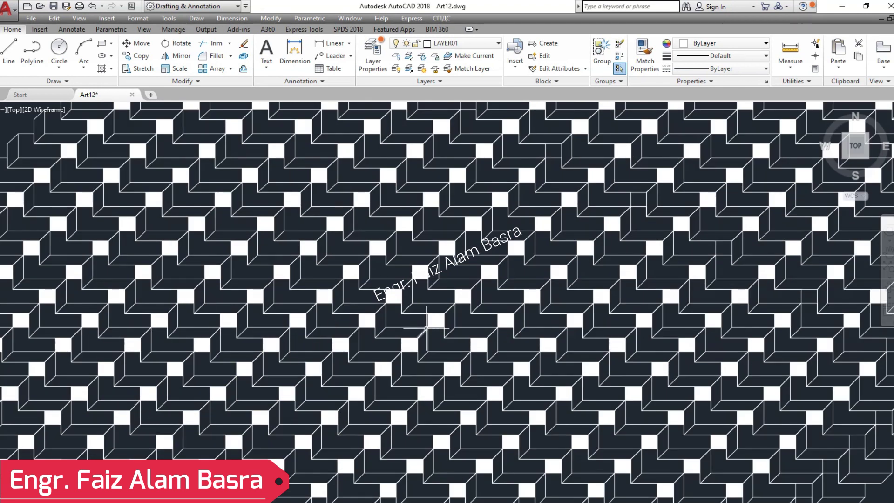
scroll(426, 328, "up", 2)
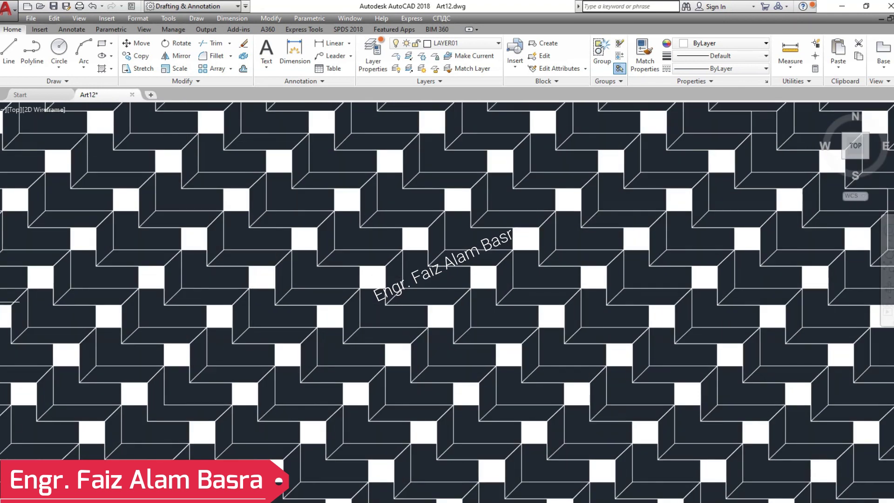
scroll(88, 366, "down", 10)
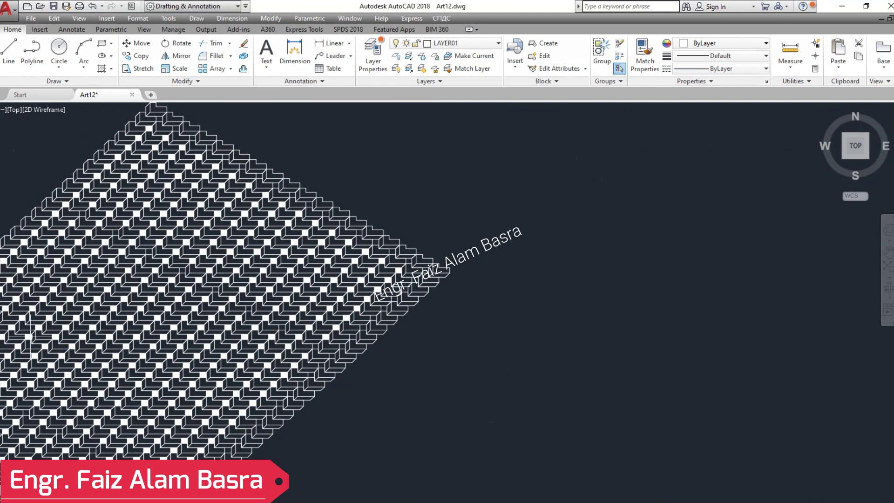
left_click(147, 58)
scroll(409, 435, "down", 2)
left_click(416, 418)
left_click(65, 203)
key("Return")
left_click(68, 202)
left_click(379, 200)
key("Escape")
scroll(640, 374, "up", 5)
scroll(388, 329, "down", 2)
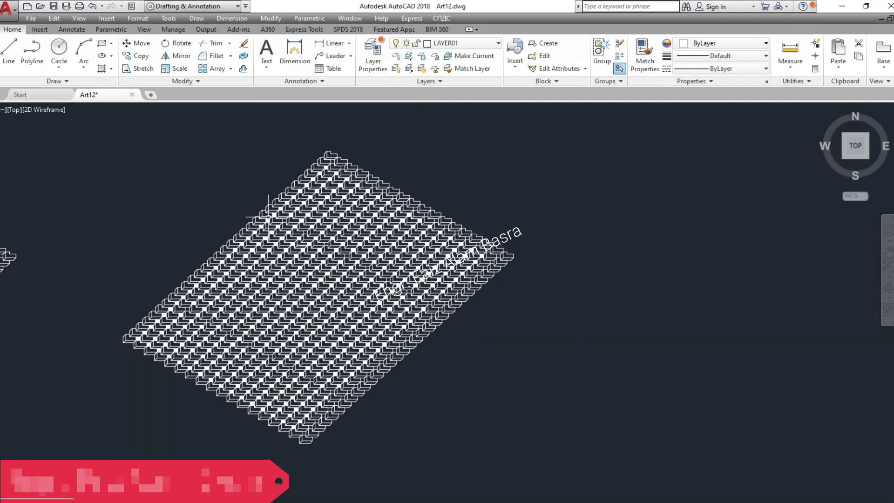
Step: Draw a rectangle over the middle of the copied pattern and pull its upper and left edges inward
left_click(102, 44)
left_click(213, 201)
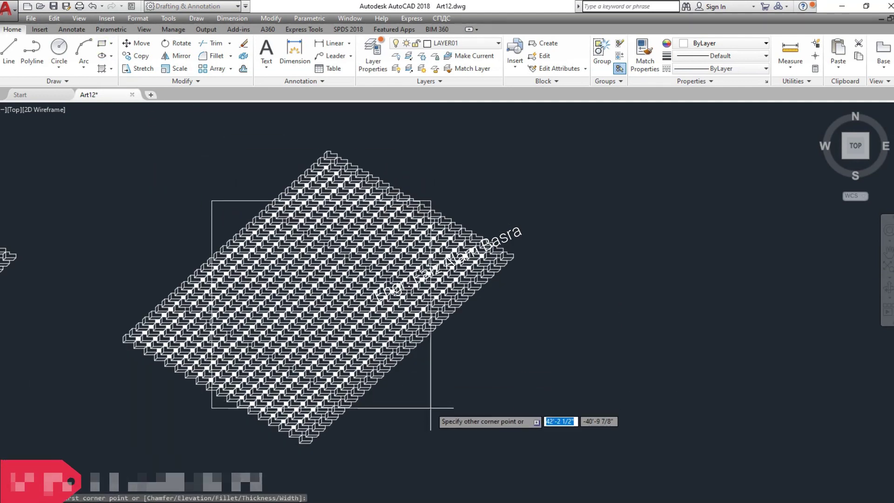
left_click(417, 387)
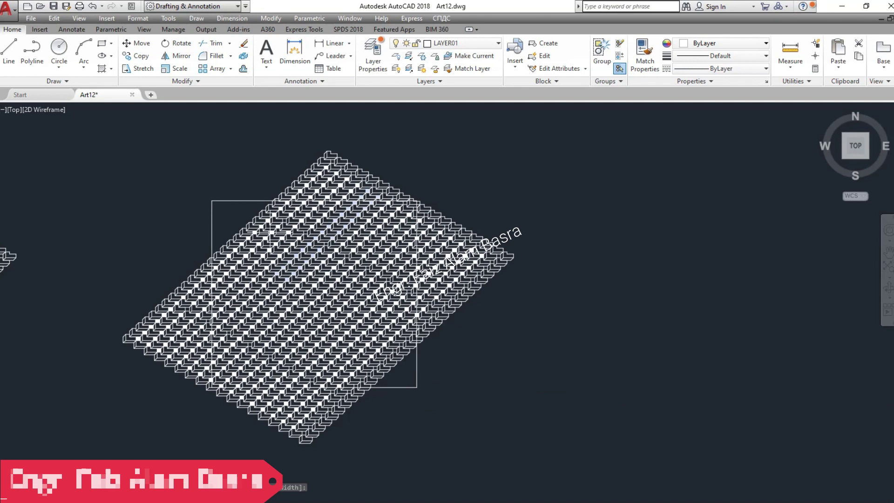
left_click(308, 201)
left_click(315, 200)
left_click(317, 228)
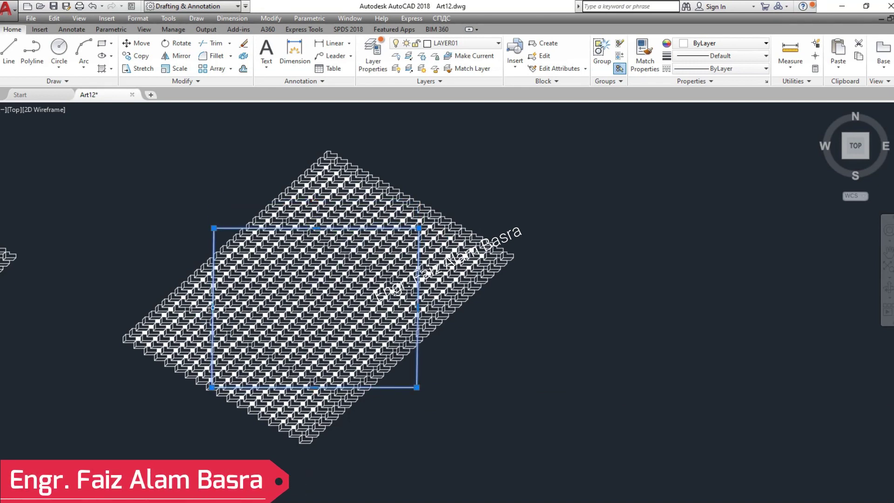
left_click(240, 308)
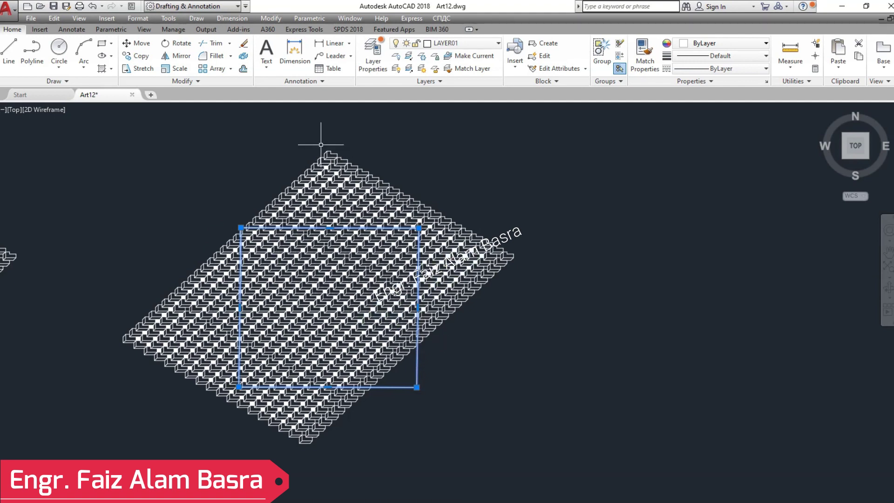
scroll(321, 144, "up", 2)
scroll(251, 139, "down", 2)
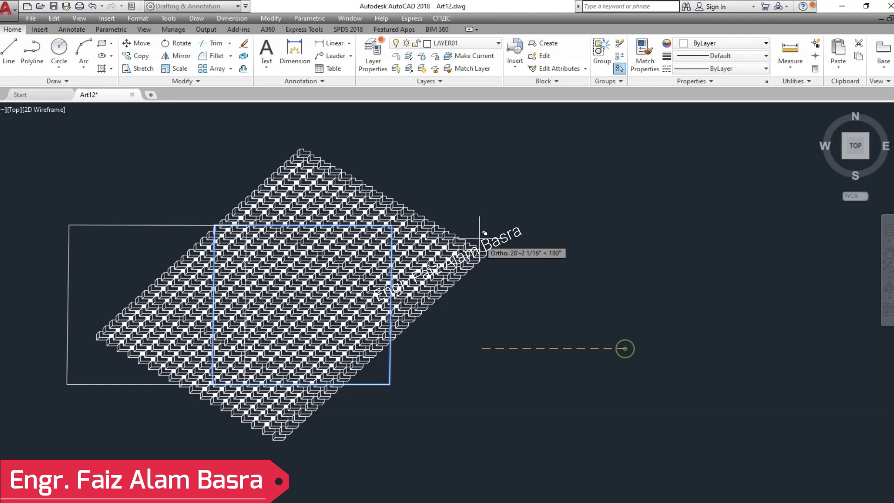
key("Escape")
left_click(141, 56)
left_click(572, 340)
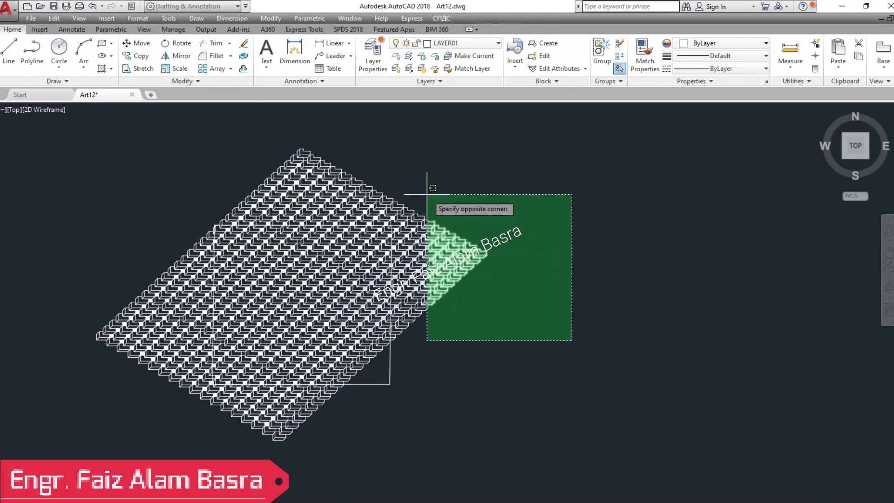
left_click(415, 221)
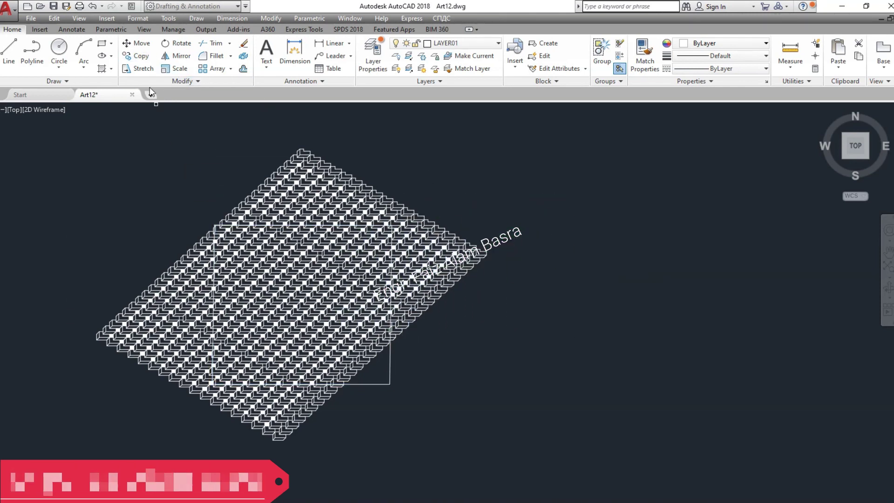
Step: Copy the whole right-hand pattern with its rectangle diagonally down to the right, joining the copy along the pattern's lower-right edge
left_click(541, 312)
left_click(411, 163)
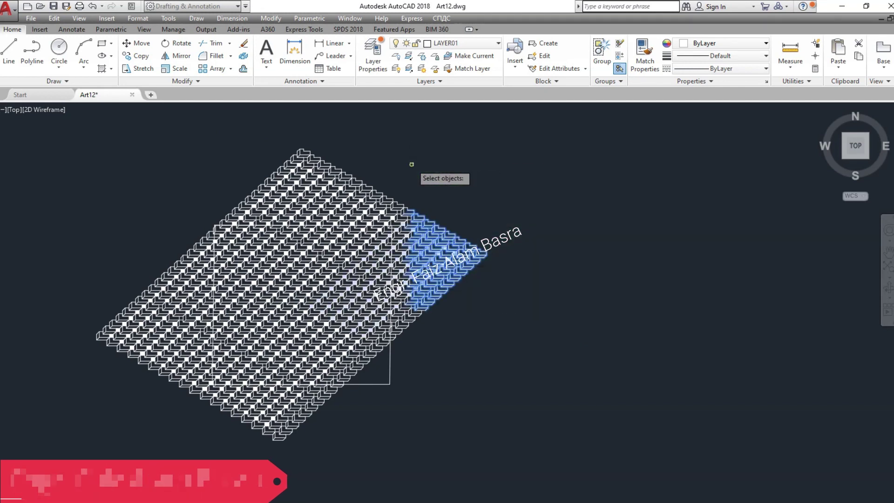
left_click(57, 127)
left_click(543, 431)
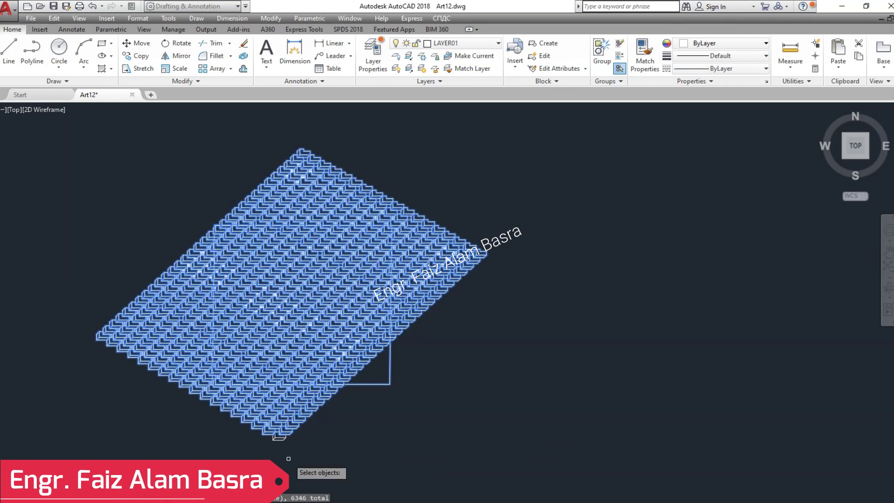
key("Return")
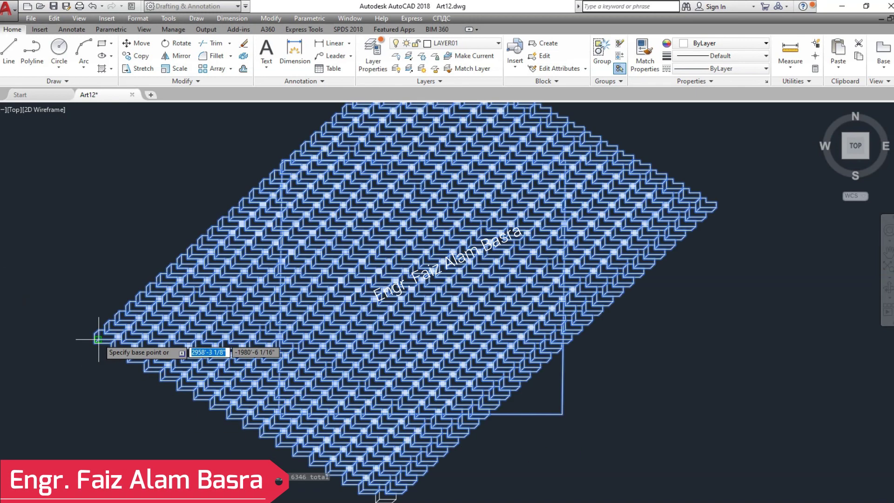
scroll(95, 347, "up", 6)
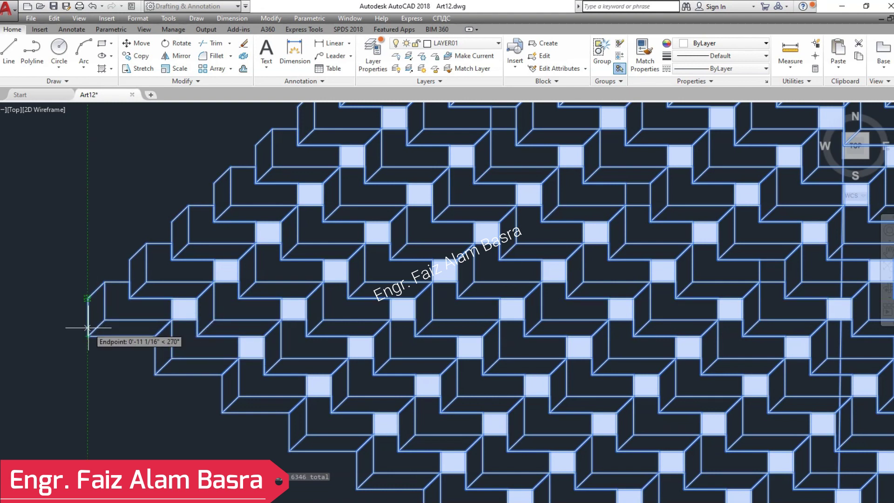
scroll(91, 329, "down", 4)
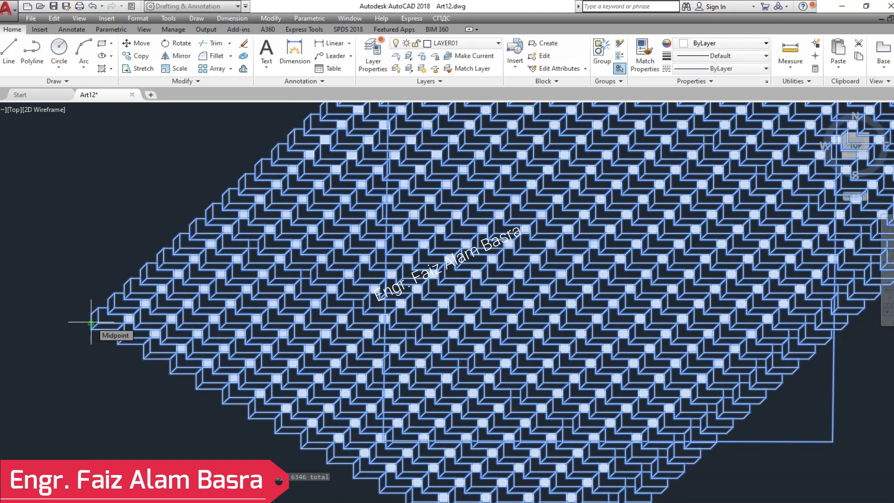
scroll(92, 321, "down", 2)
scroll(91, 320, "up", 2)
scroll(397, 403, "down", 3)
scroll(472, 471, "up", 1)
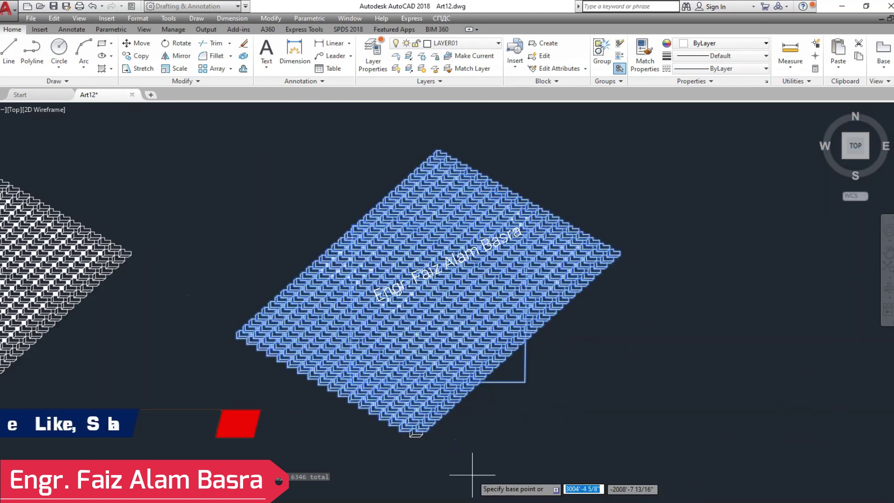
scroll(415, 435, "up", 5)
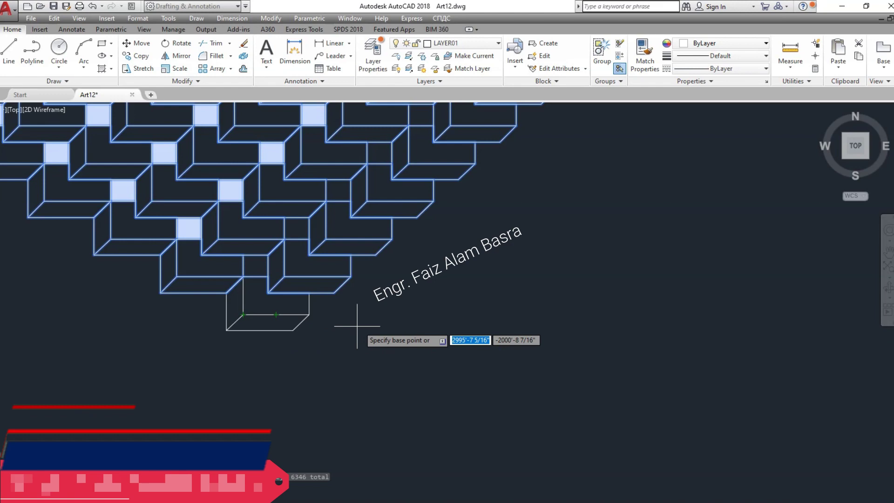
scroll(357, 326, "down", 5)
scroll(102, 170, "up", 5)
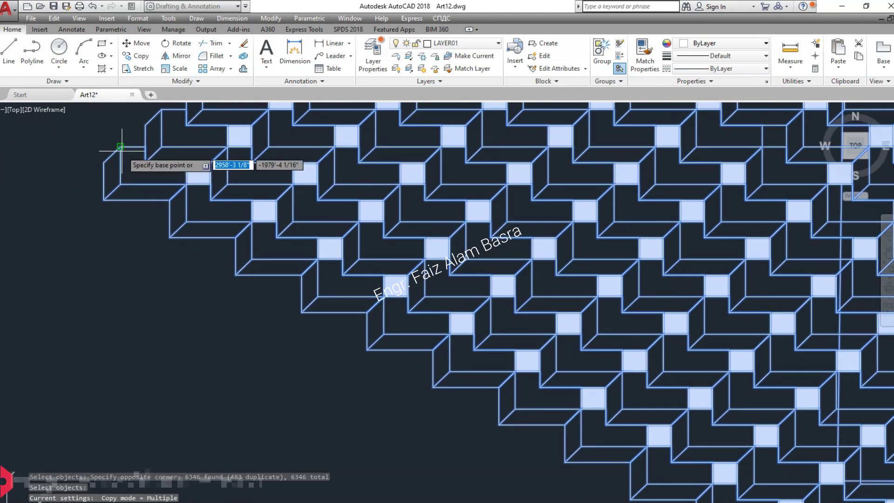
left_click(122, 150)
scroll(122, 163, "down", 6)
scroll(376, 329, "up", 2)
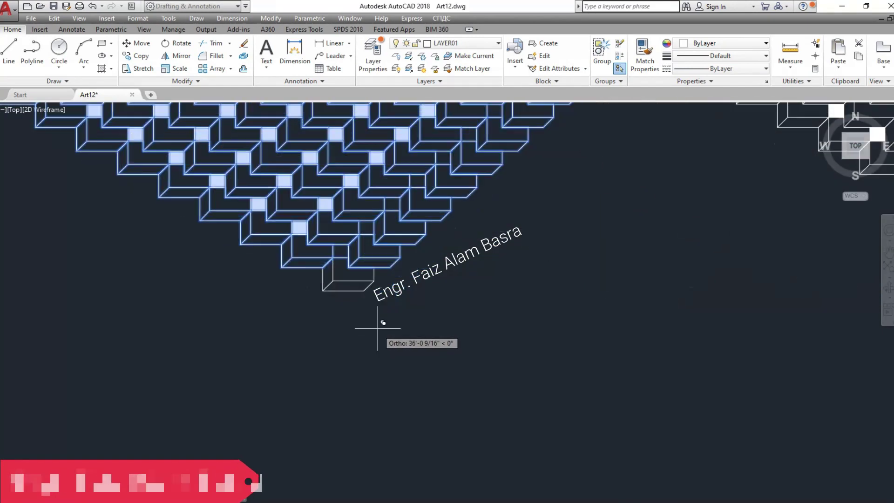
scroll(377, 328, "up", 8)
key("F8")
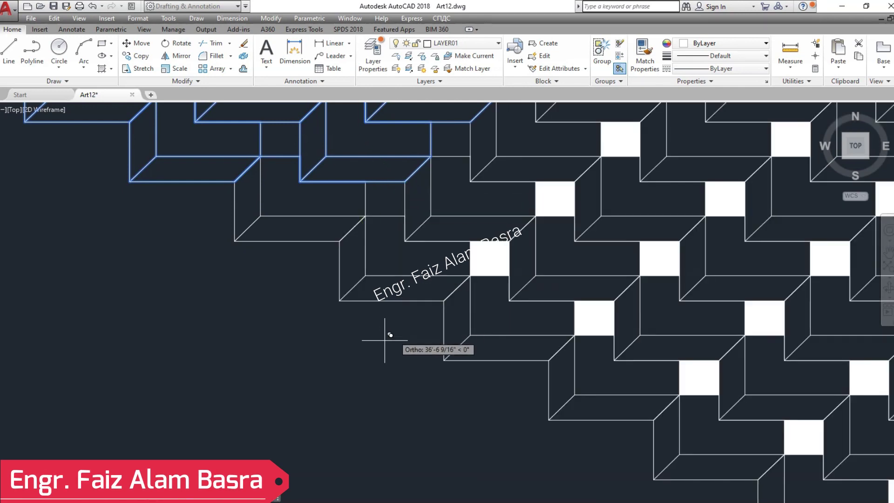
scroll(246, 355, "down", 10)
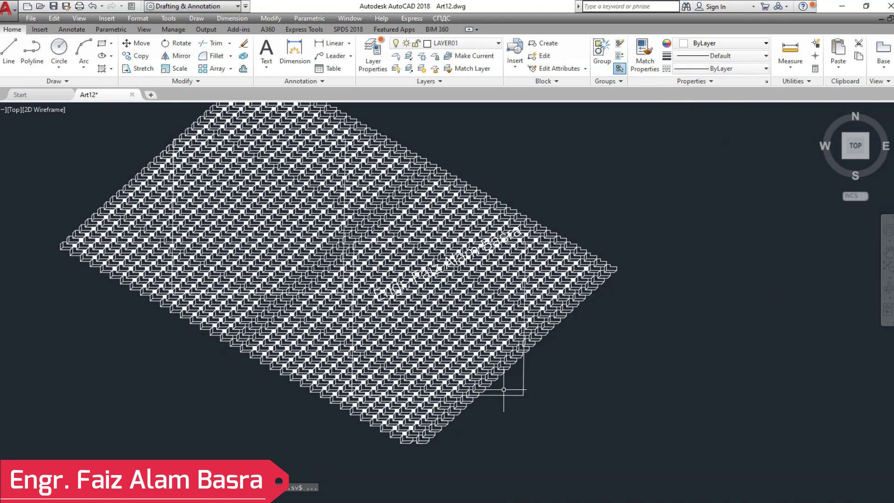
Step: Delete the duplicated rectangle lying over the newly added lower-right part of the pattern
left_click(538, 413)
left_click(522, 390)
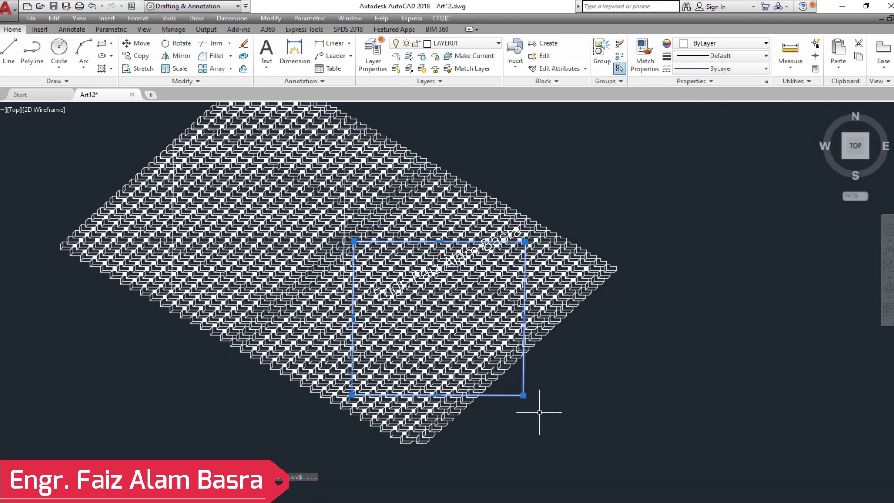
key("Delete")
Step: Widen the remaining rectangle by pulling its right edge outward across the seam into the newly added pattern
scroll(297, 231, "up", 3)
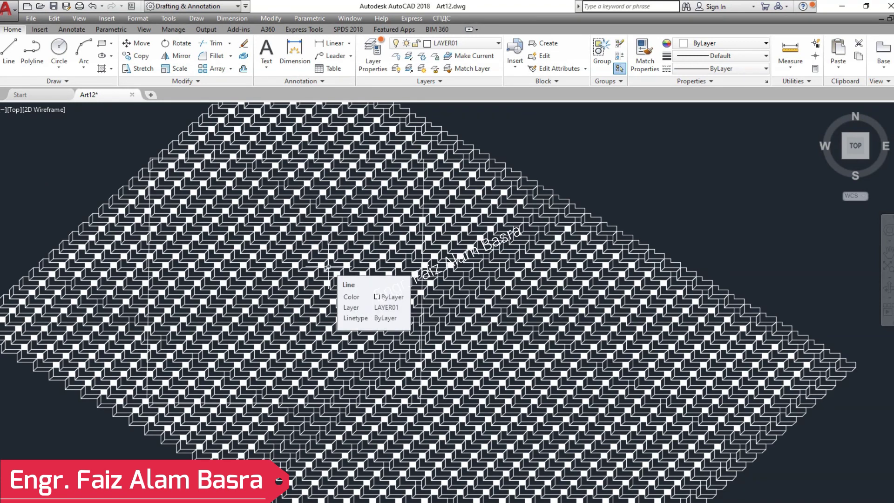
left_click(402, 270)
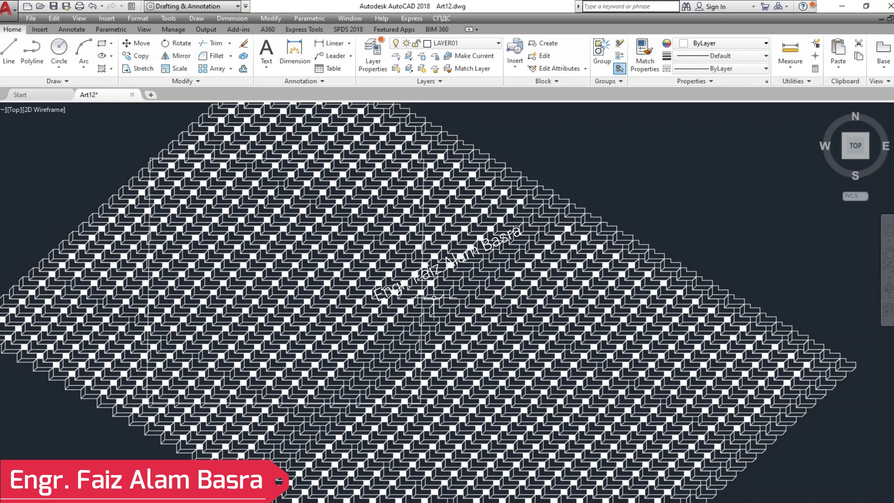
scroll(434, 297, "up", 5)
left_click(400, 303)
left_click(400, 253)
left_click(644, 254)
scroll(541, 274, "down", 8)
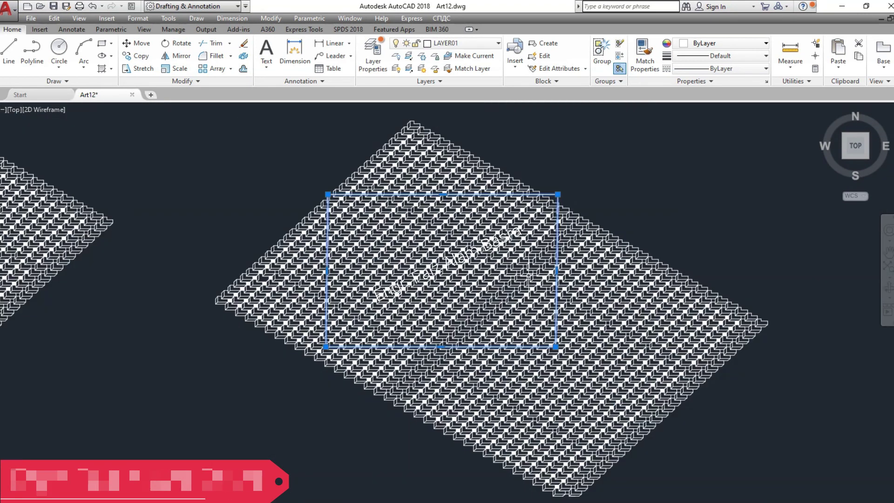
Step: Move the widened rectangle slightly down and left by its upper-right corner so that it lies within the pattern
scroll(531, 274, "up", 2)
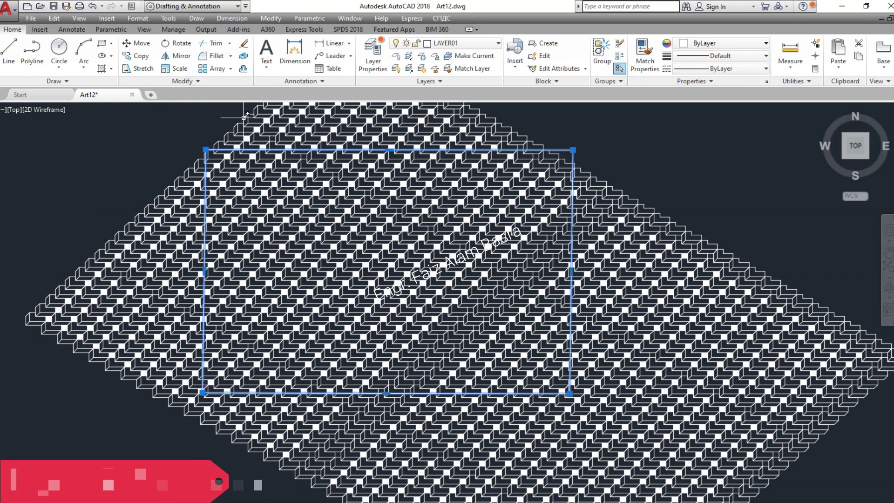
left_click(136, 43)
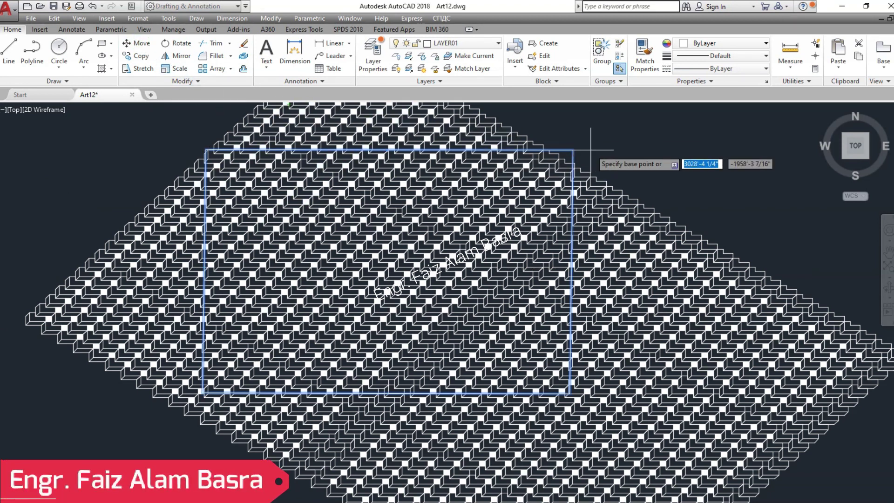
left_click(572, 150)
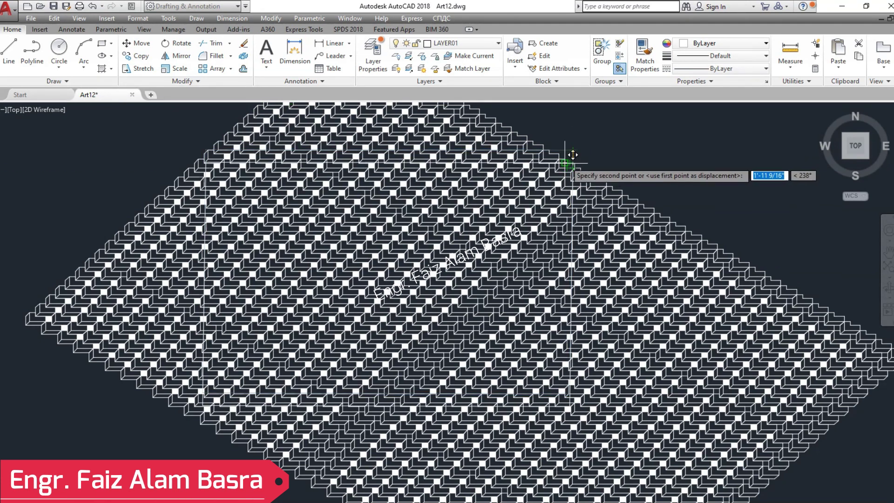
left_click(565, 159)
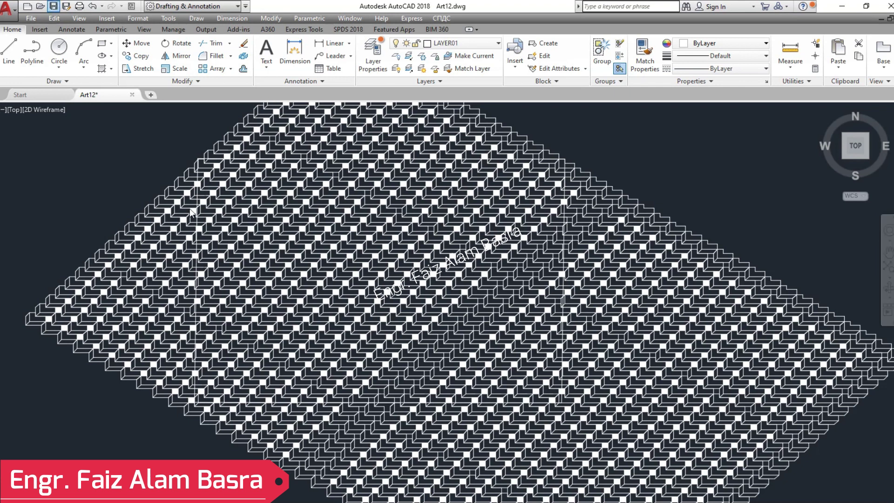
Step: Delete the parts of the pattern well outside the rectangle on its right and lower sides
scroll(191, 213, "down", 5)
left_click(488, 386)
left_click(336, 141)
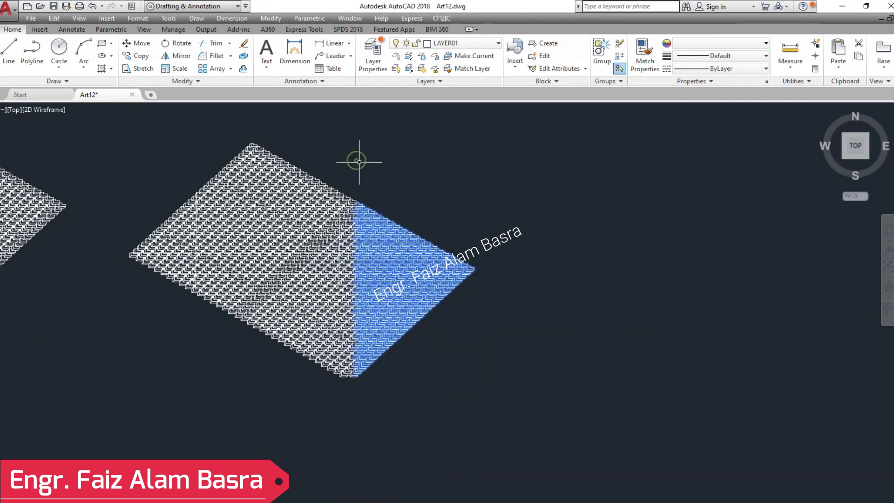
key("Delete")
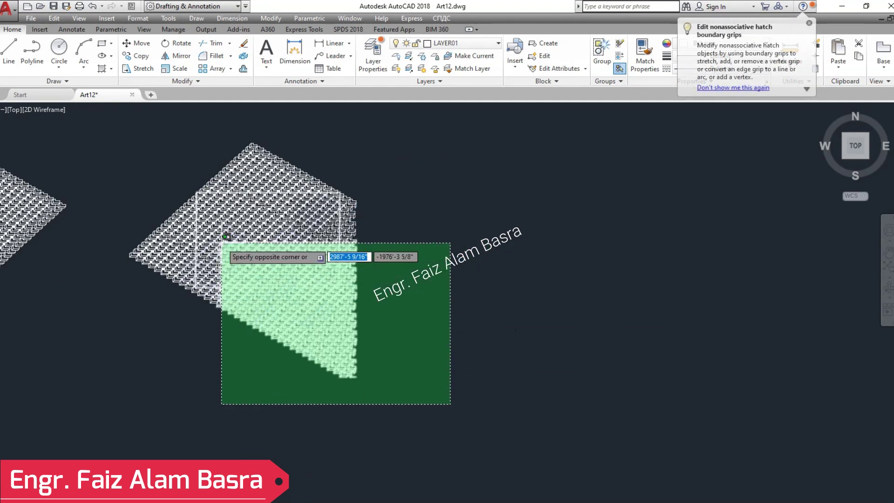
left_click(171, 305)
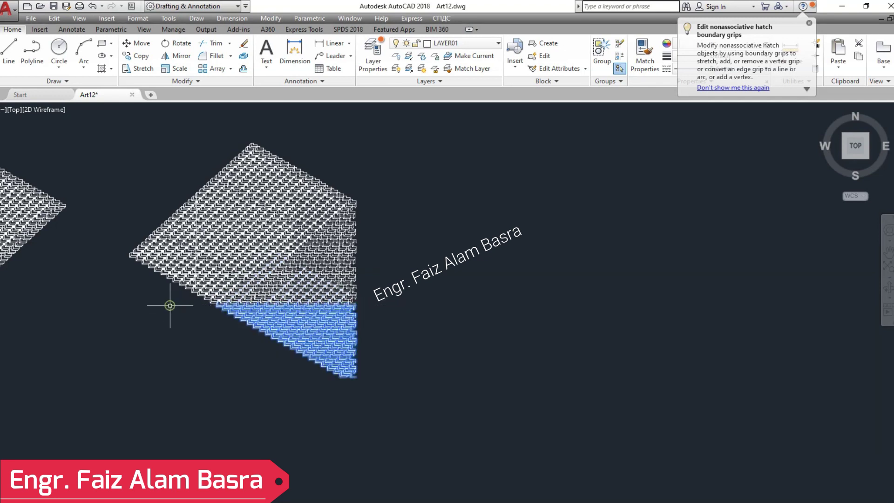
key("Delete")
Step: Delete the upper tip and the left corner of the pattern outside the rectangle
left_click(346, 162)
left_click(156, 136)
left_click(348, 168)
left_click(180, 143)
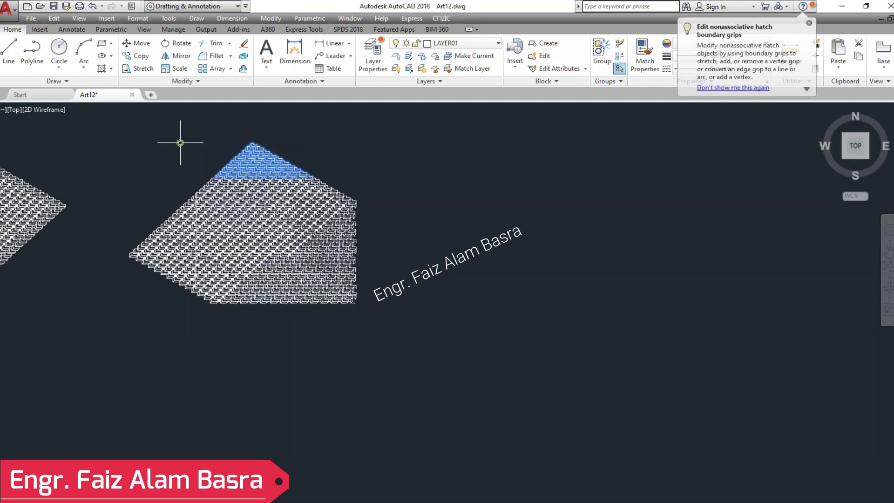
left_click(178, 313)
left_click(124, 193)
key("Delete")
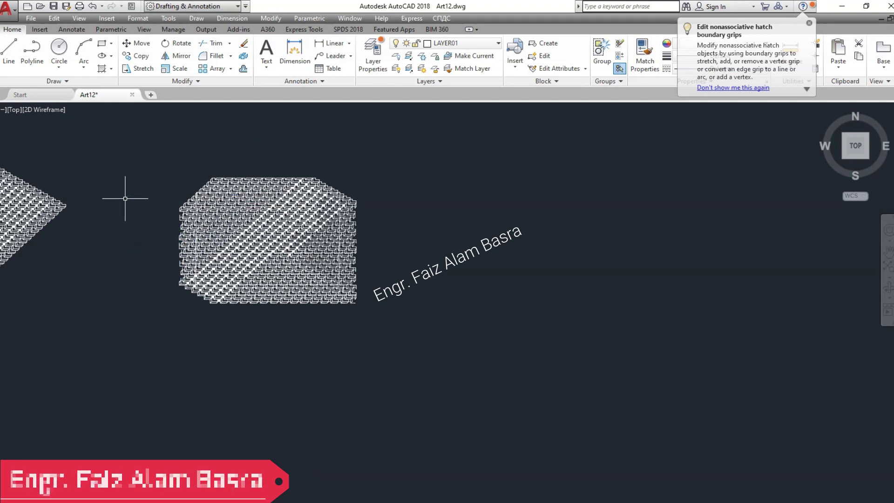
left_click(185, 303)
left_click(158, 196)
key("Delete")
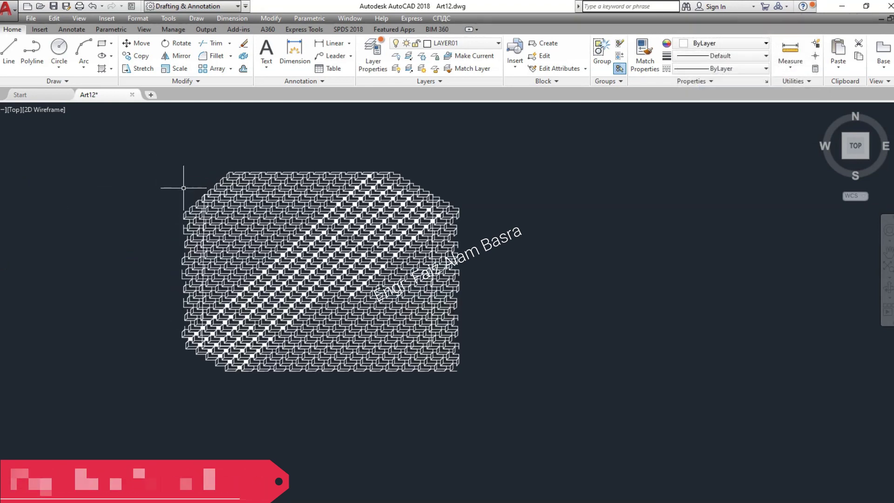
Step: Trim the pattern closer to the rectangle by deleting the excess strips beyond its left and right edges
scroll(235, 261, "up", 3)
scroll(235, 261, "down", 1)
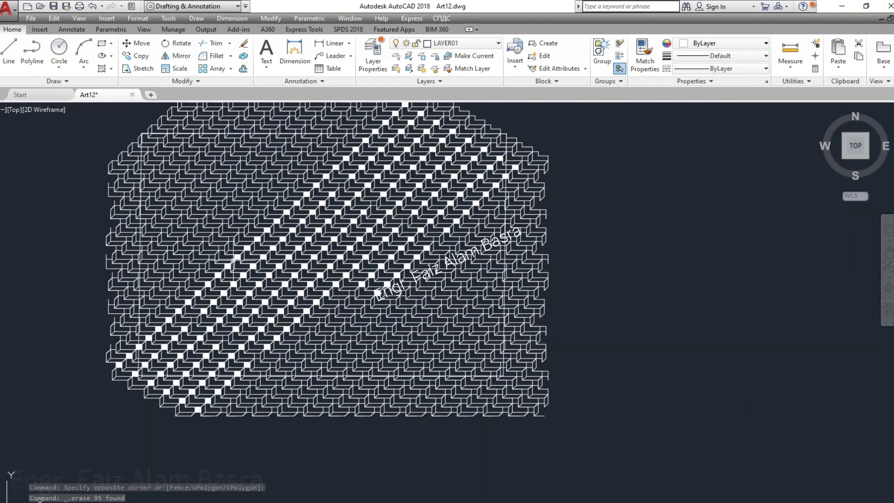
left_click(130, 400)
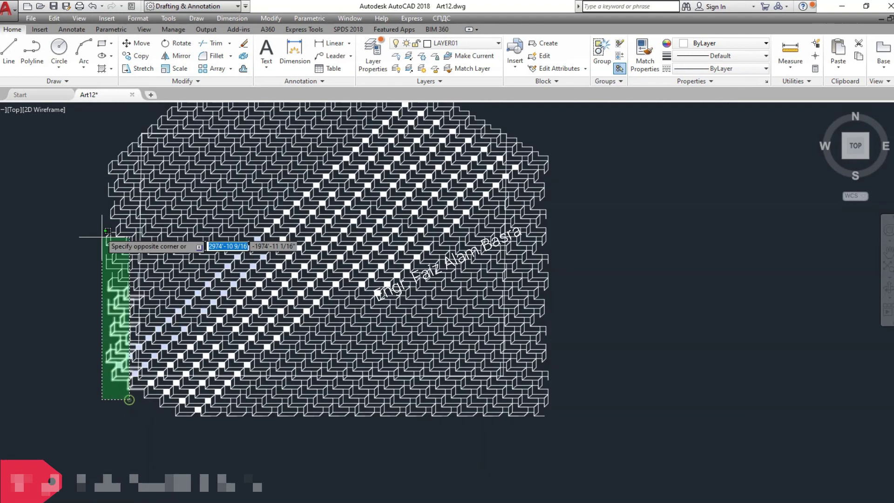
left_click(82, 130)
key("Delete")
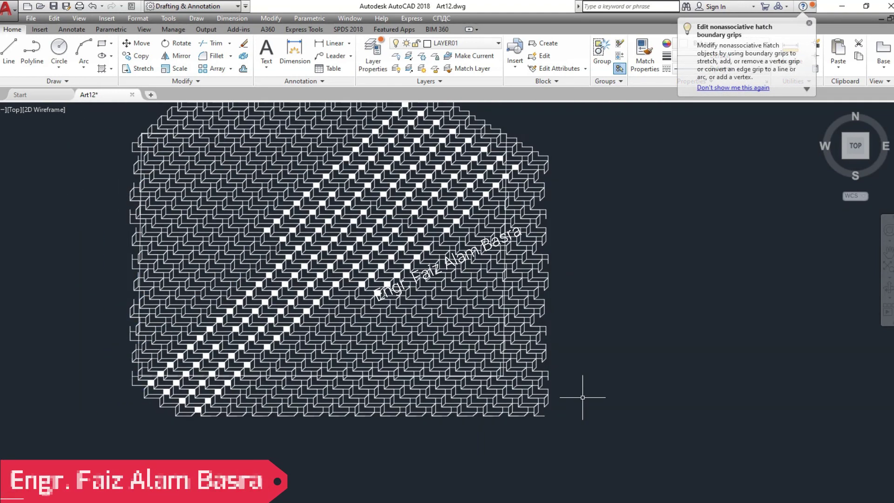
left_click(606, 448)
left_click(527, 132)
key("Delete")
Step: Delete the excess rows of the pattern above the rectangle's upper edge
scroll(405, 164, "down", 2)
scroll(404, 178, "up", 4)
left_click(569, 233)
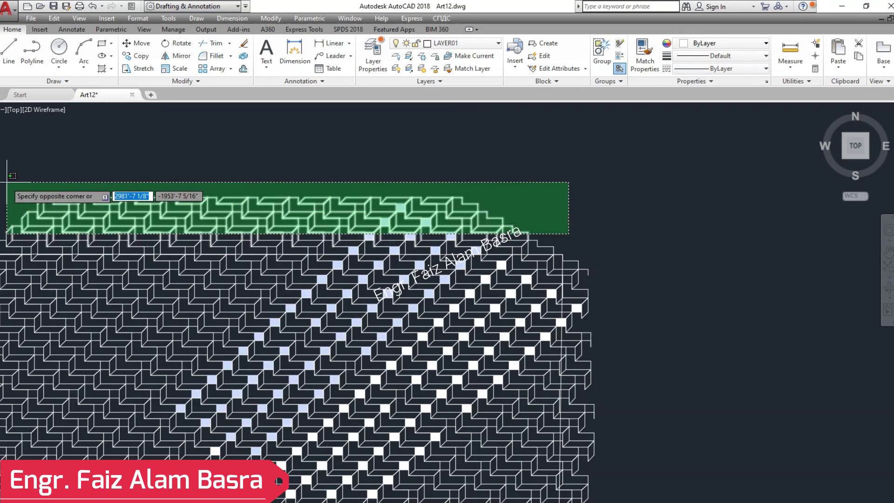
left_click(4, 182)
key("Delete")
Step: Copy the diagonal pair of solid hatch strips at the pattern's lower left repeatedly rightward, snapping each copy onto the bottom rows' empty cells
scroll(346, 155, "down", 2)
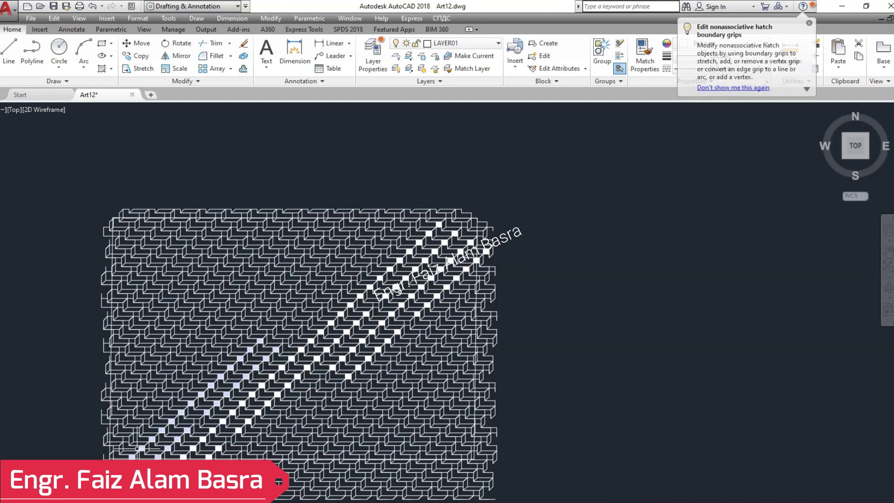
scroll(137, 448, "up", 3)
scroll(135, 443, "down", 4)
scroll(134, 434, "up", 3)
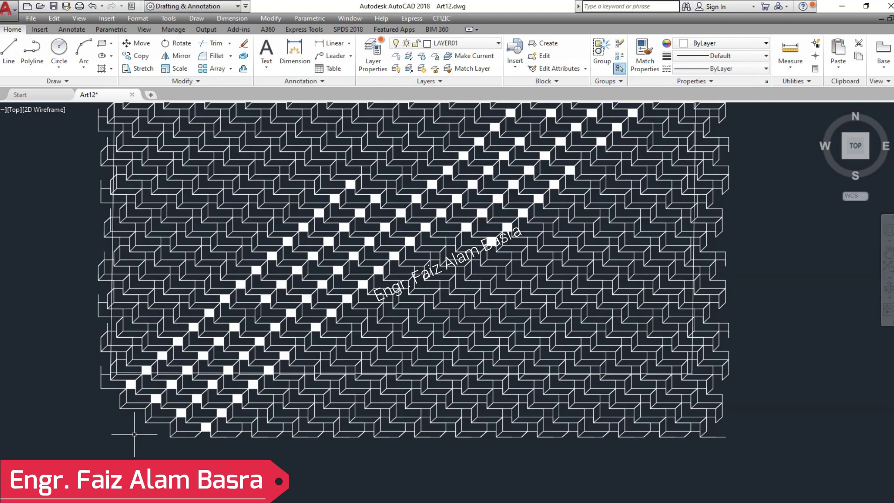
scroll(142, 408, "up", 1)
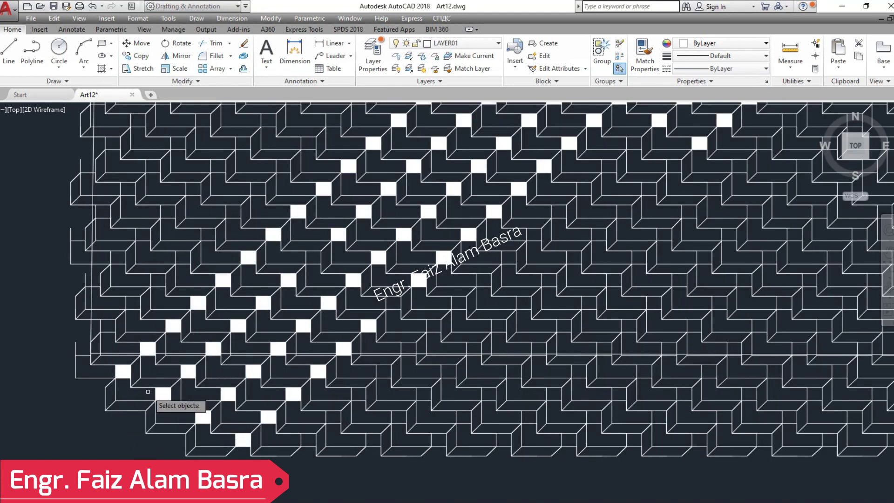
left_click(203, 420)
key("Return")
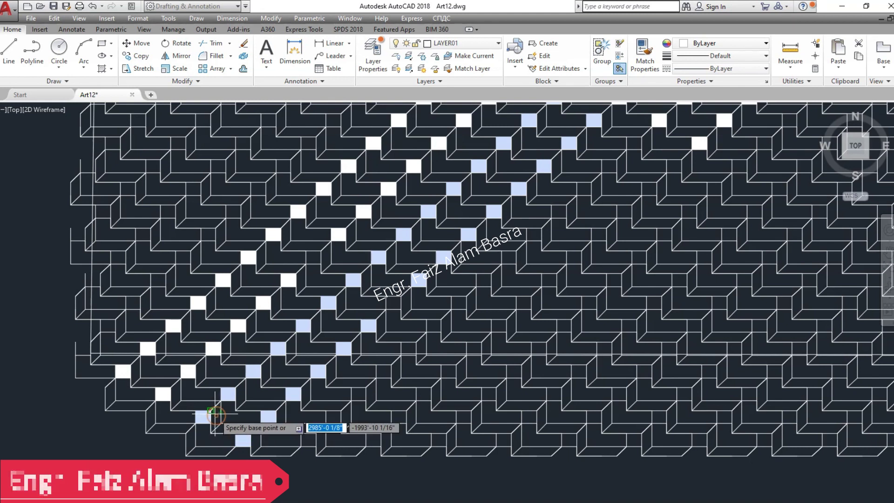
left_click(211, 411)
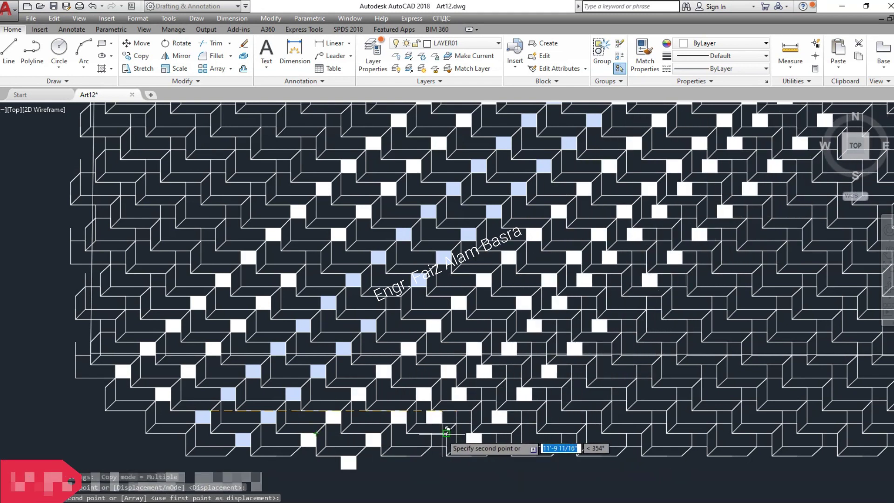
left_click(458, 423)
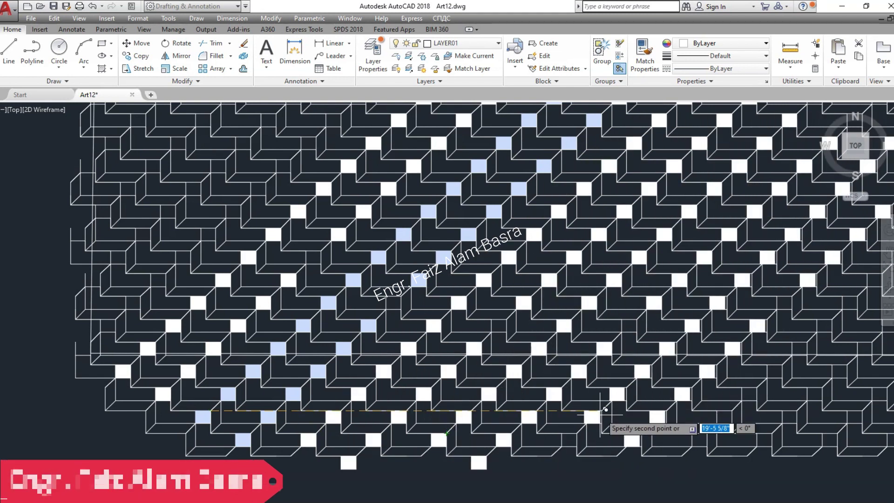
left_click(578, 433)
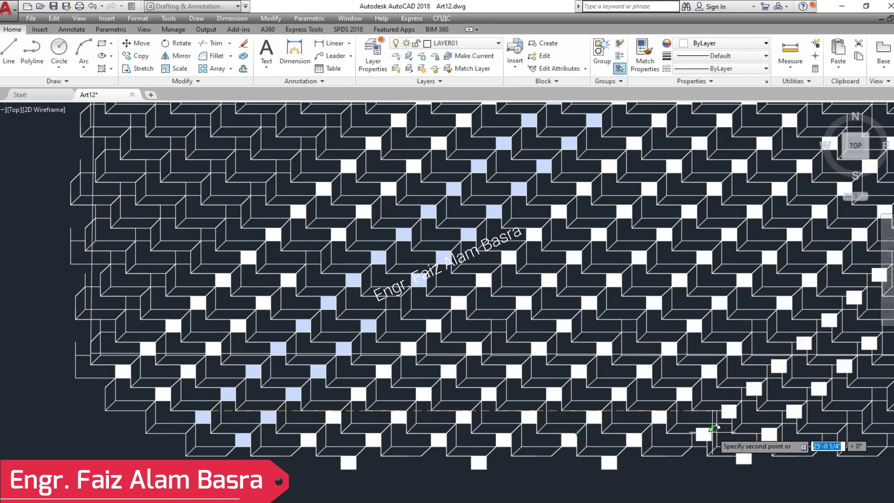
left_click(707, 434)
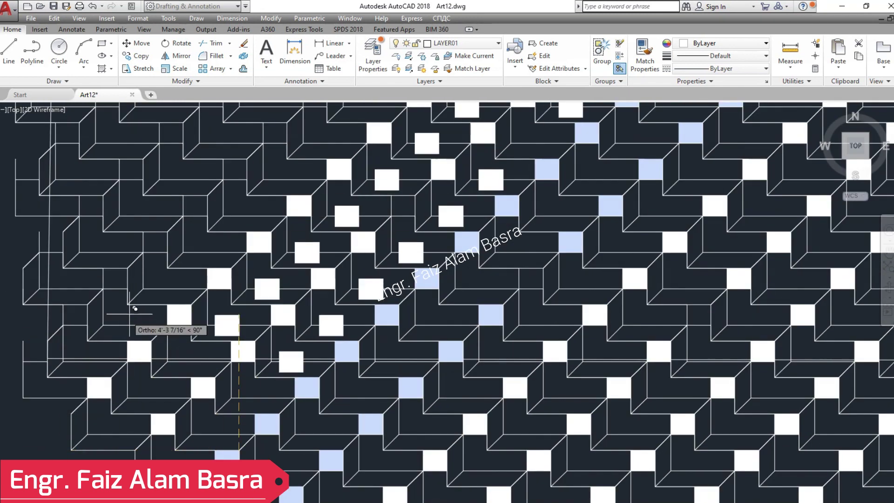
Step: Place two more copies of the hatch strips to extend the filled bottom rows to the pattern's lower right corner
left_click(213, 256)
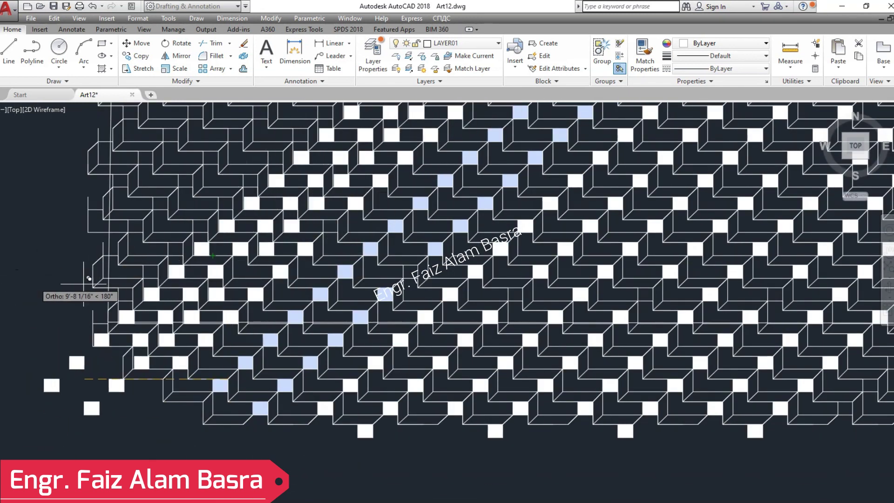
scroll(155, 292, "down", 5)
scroll(435, 311, "up", 7)
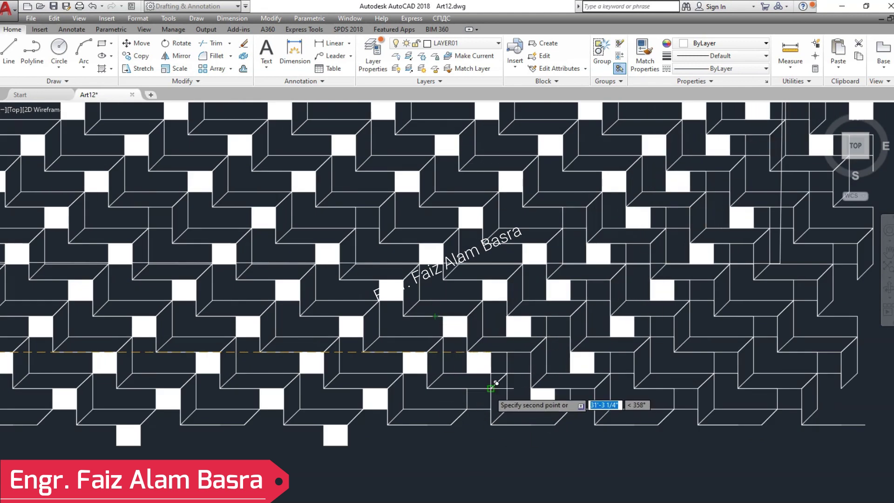
left_click(490, 388)
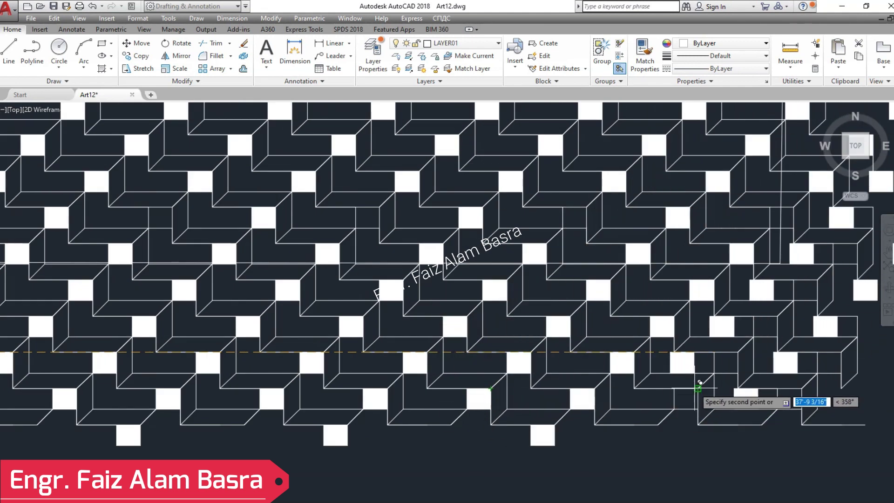
left_click(698, 389)
key("Escape")
scroll(435, 293, "down", 4)
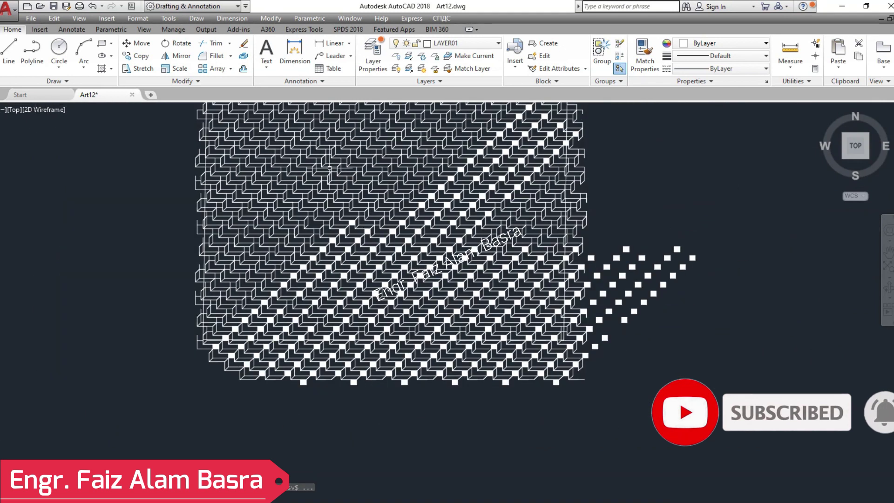
Step: Try to copy the hatch strips from the lower right corner into the empty cells near the pattern's left edge
scroll(569, 372, "up", 5)
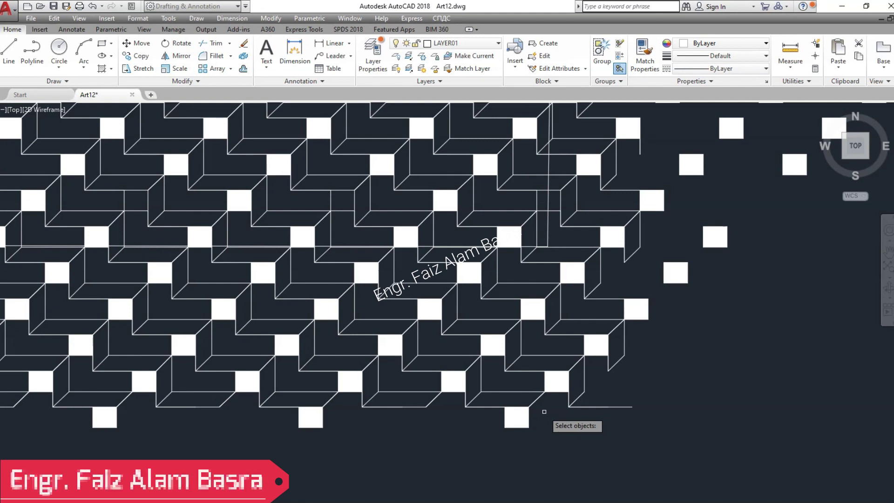
left_click(138, 56)
left_click(514, 432)
left_click(509, 423)
key("Return")
left_click(525, 407)
scroll(559, 406, "down", 4)
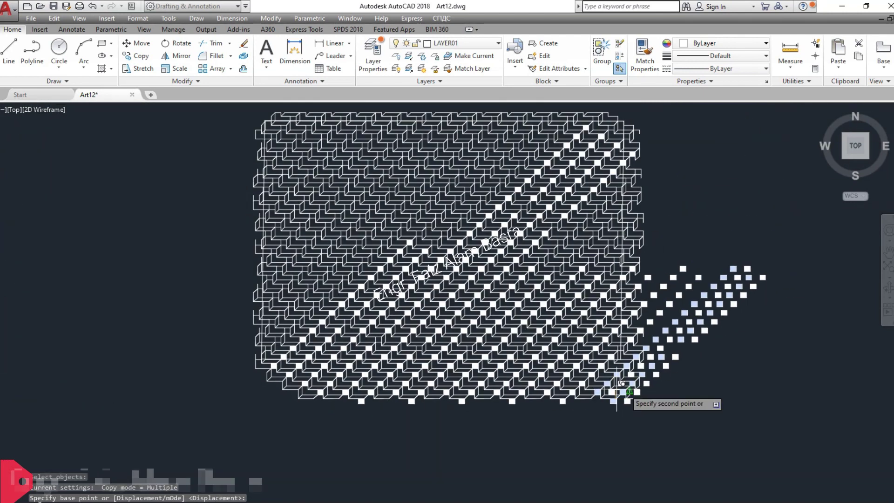
scroll(284, 349, "up", 7)
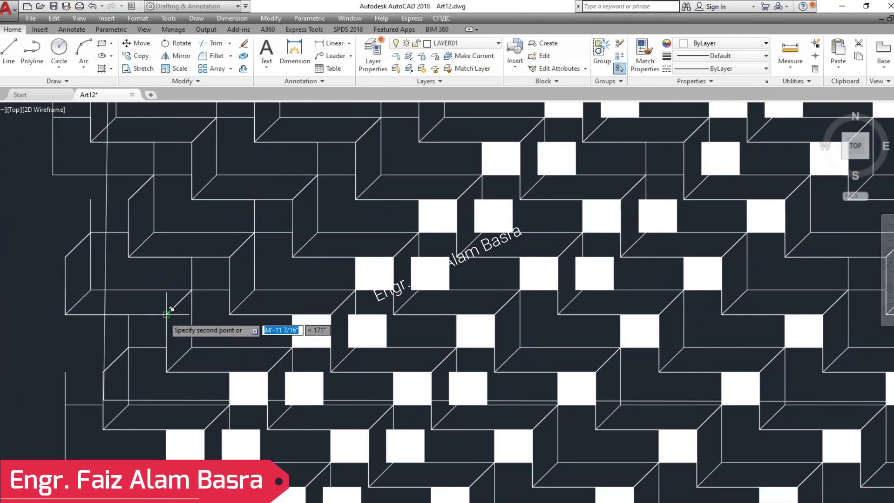
scroll(151, 396, "down", 2)
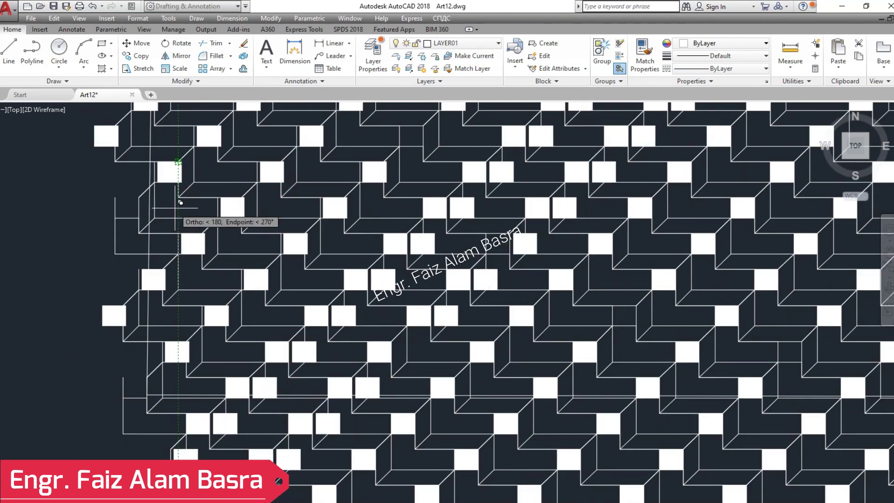
Step: Try to fill the remaining empty cells across the middle of the pattern with further copies of the same hatch strips
scroll(177, 191, "down", 5)
scroll(131, 354, "up", 3)
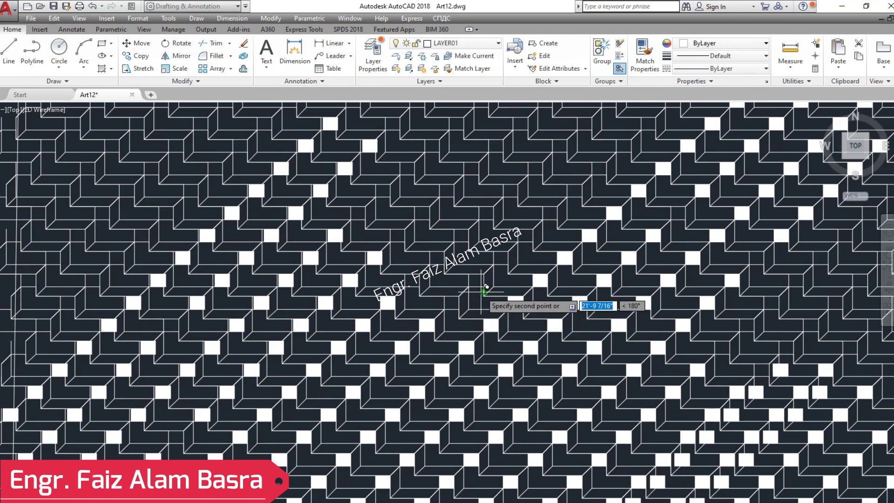
scroll(461, 290, "up", 2)
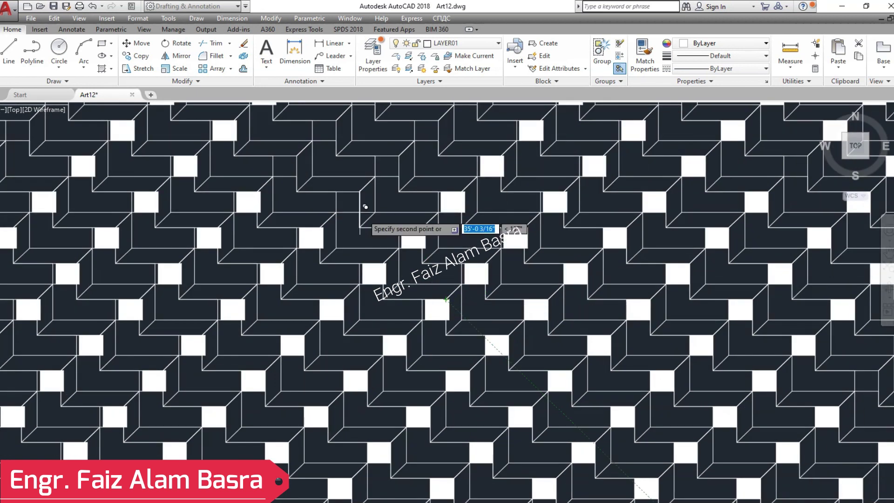
left_click(360, 191)
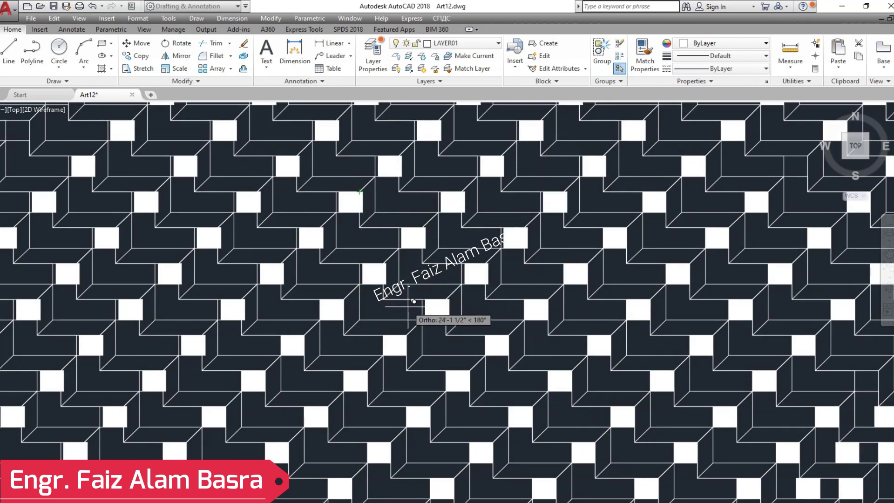
left_click(443, 302)
key("Escape")
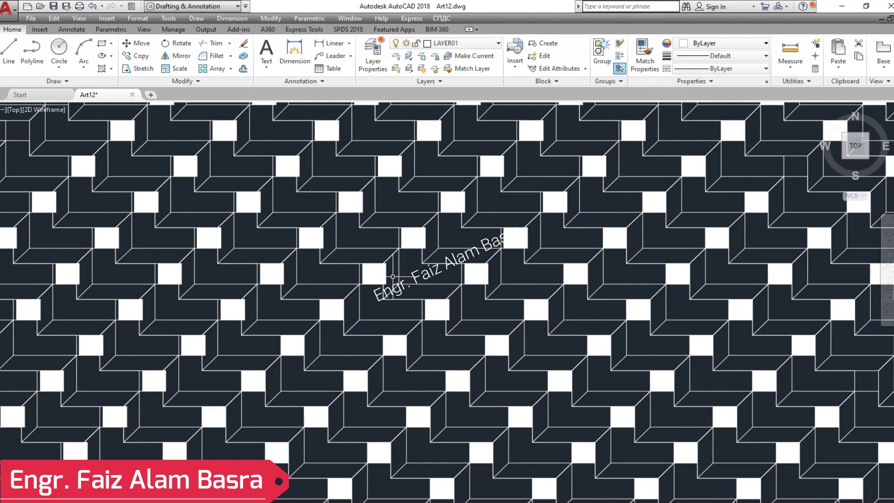
scroll(386, 269, "up", 2)
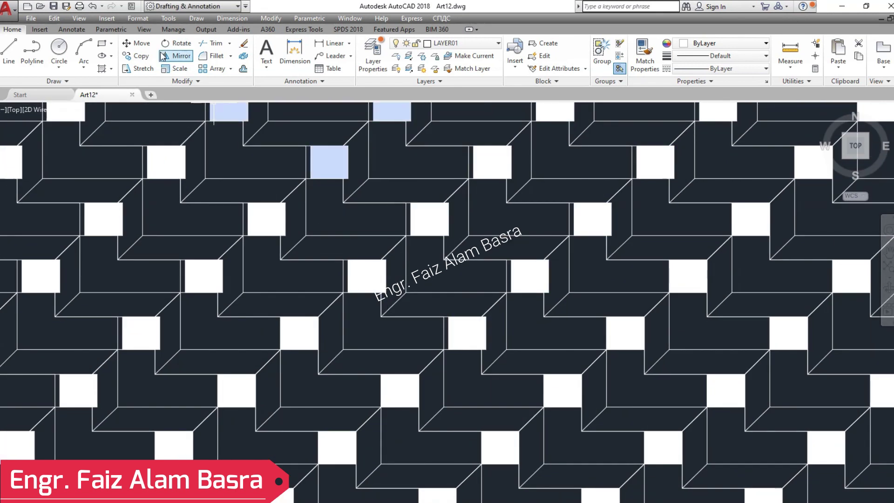
left_click(142, 43)
scroll(489, 346, "down", 3)
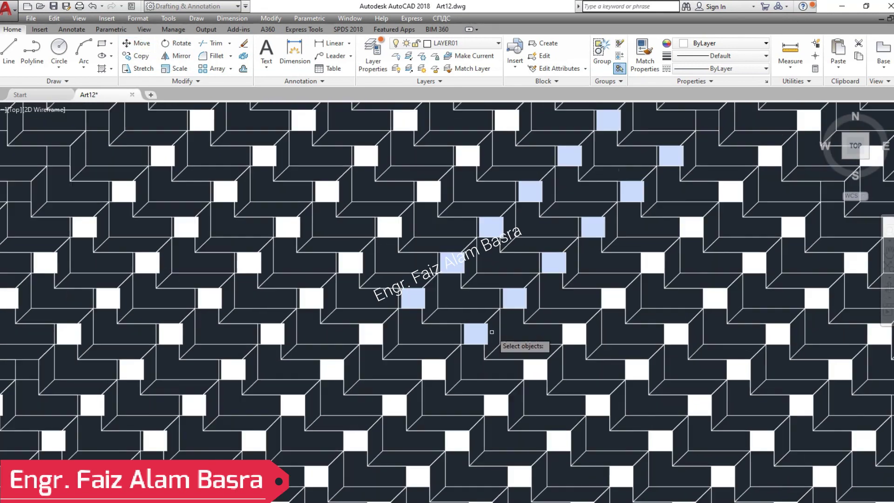
scroll(485, 326, "up", 3)
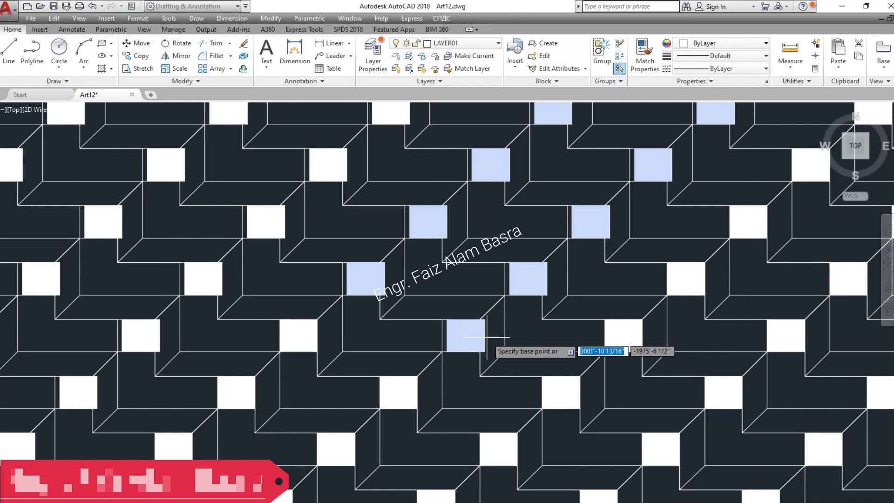
Step: Undo the last series of hatch strip copies made from the lower right corner
left_click(93, 6)
left_click(94, 6)
left_click(94, 6)
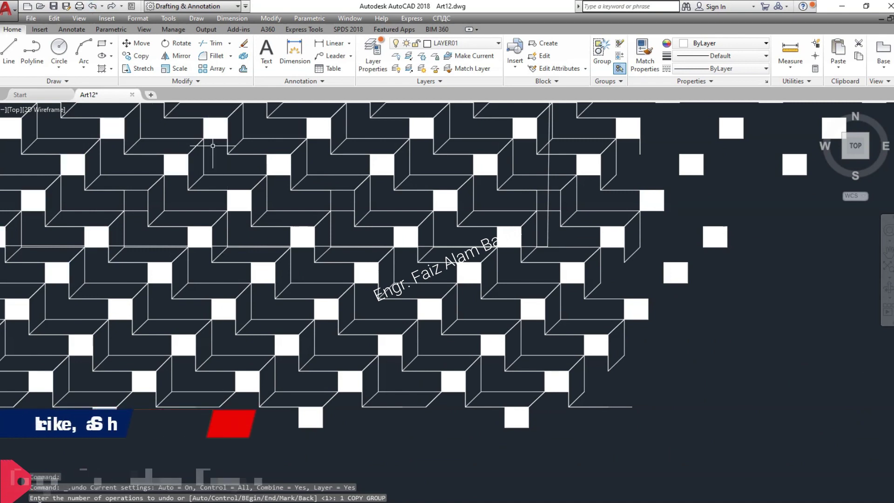
Step: Copy a hatch strip pair from the bottom edge, right of centre, into the empty cells in the pattern's middle and upper right area
left_click(141, 56)
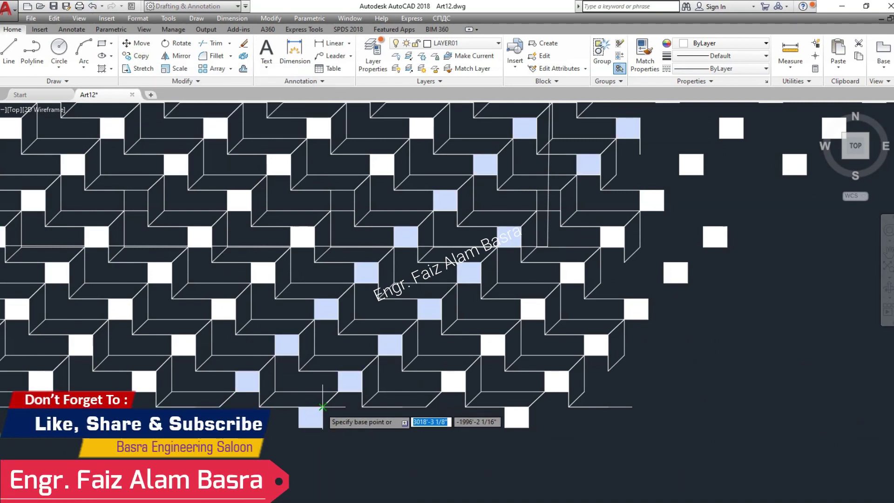
scroll(323, 407, "down", 6)
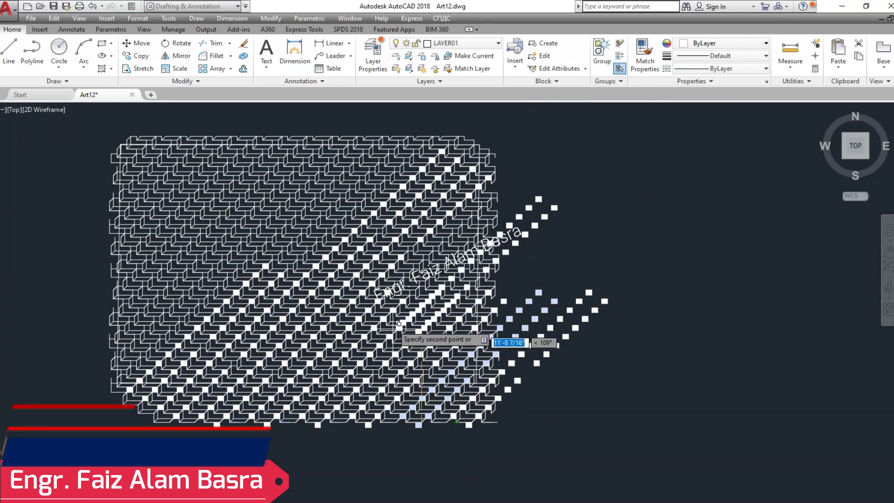
scroll(447, 284, "up", 8)
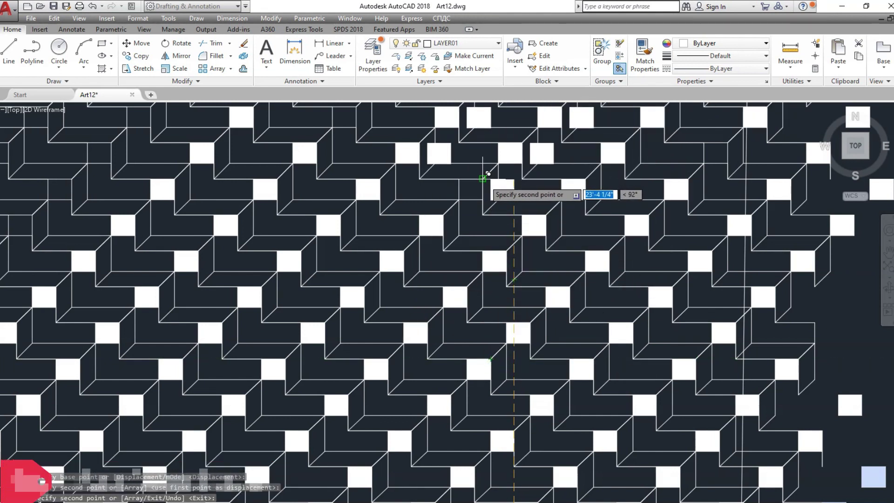
scroll(488, 173, "down", 3)
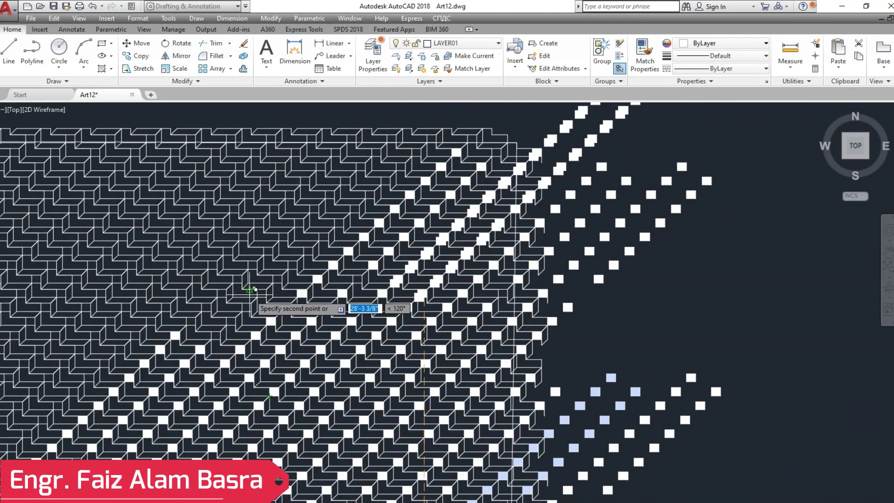
scroll(278, 341, "up", 2)
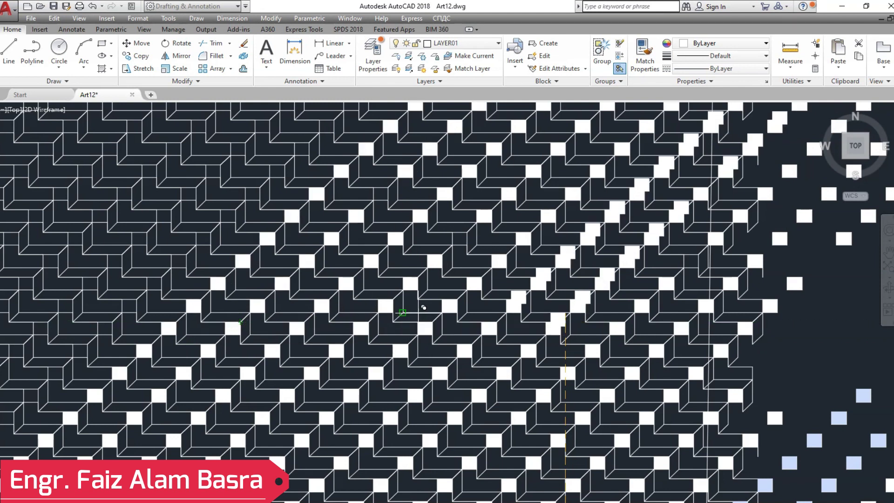
Step: Copy the hatch strips into the empty cells at the lower part of the pattern's left edge
scroll(498, 279, "up", 5)
scroll(536, 253, "down", 3)
scroll(536, 253, "down", 6)
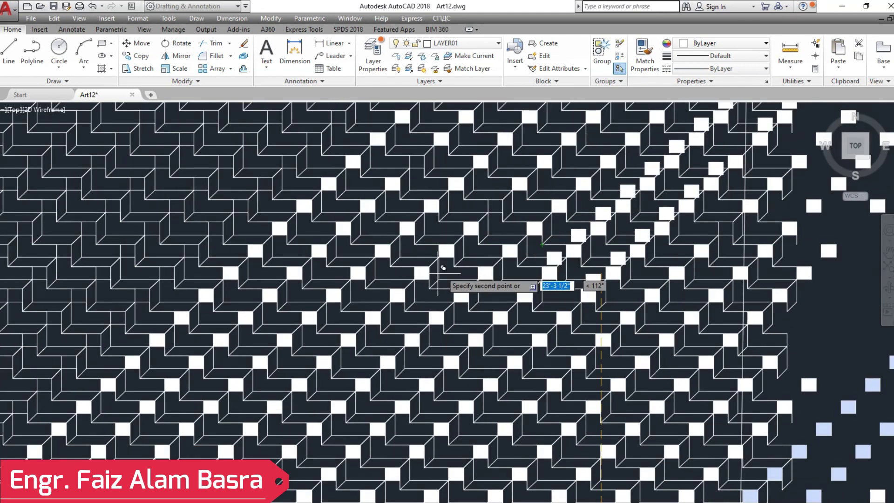
scroll(73, 439, "up", 6)
scroll(74, 439, "up", 3)
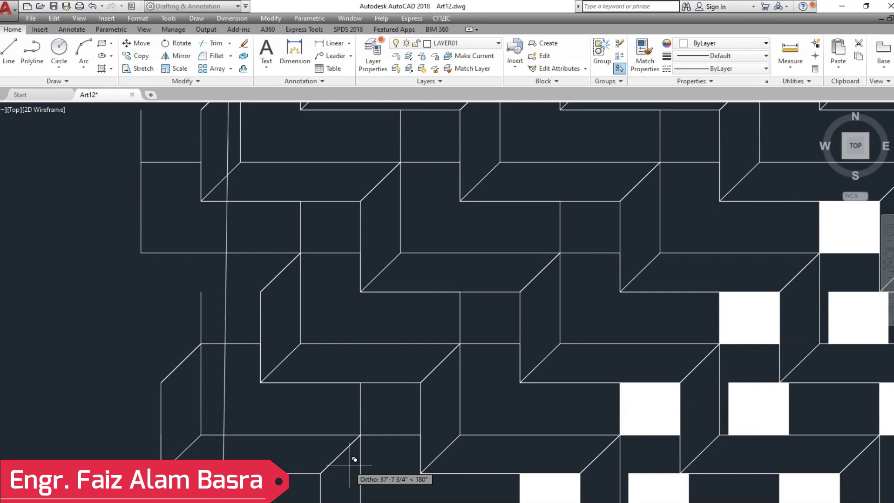
left_click(420, 383)
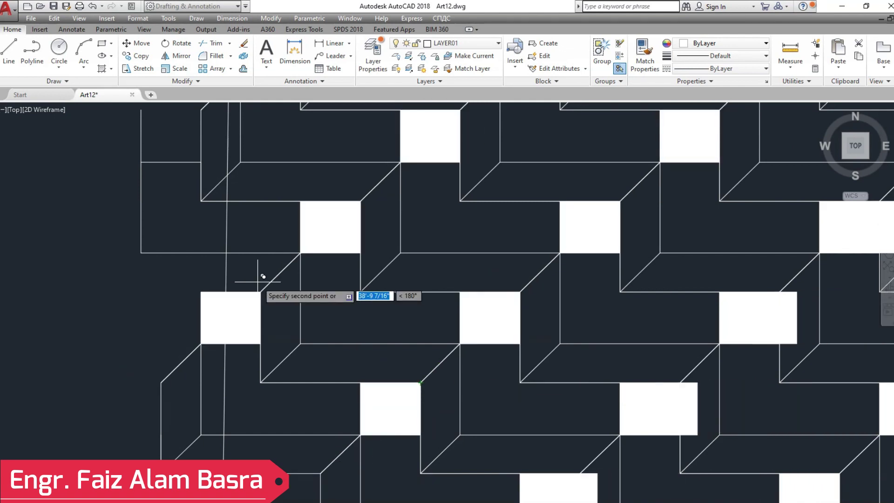
Step: Place further hatch strip copies in the next empty rows up the pattern's left edge, snapping to the cell corners
scroll(259, 272, "down", 3)
scroll(259, 272, "down", 3)
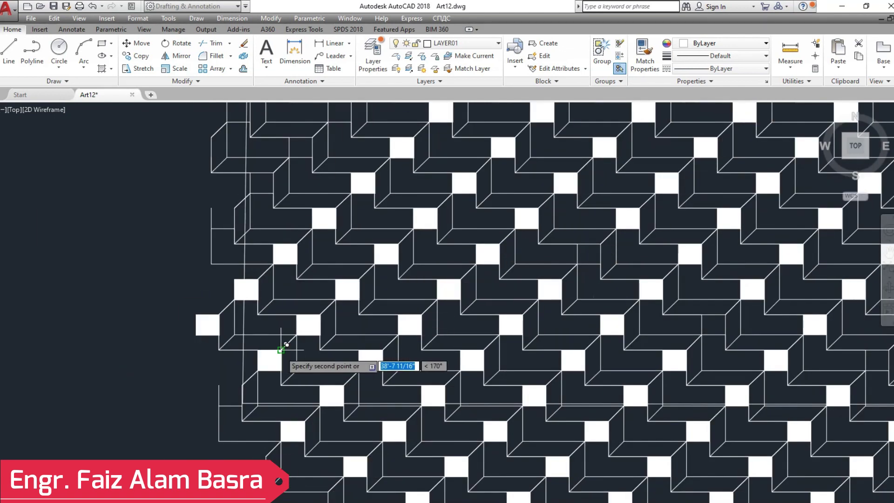
scroll(141, 372, "up", 5)
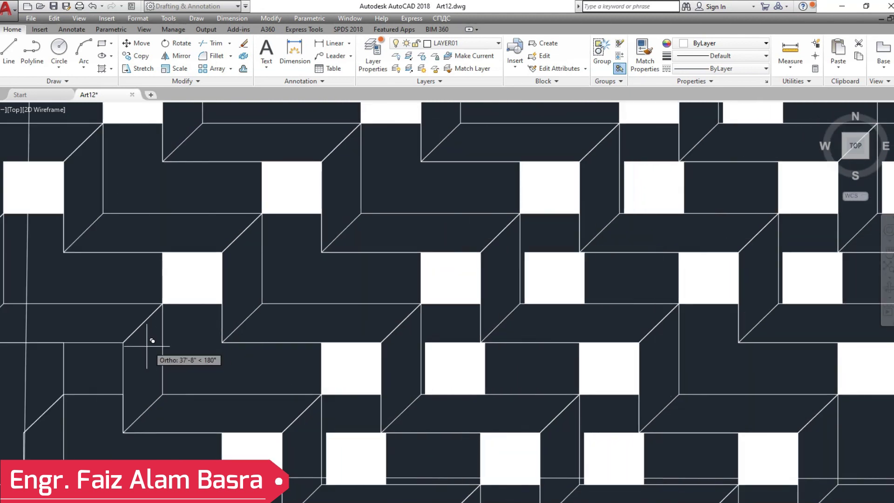
left_click(122, 342)
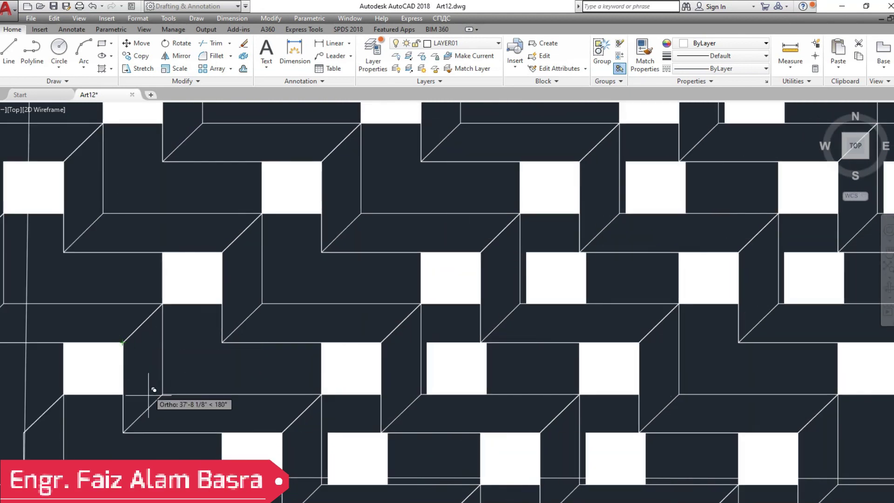
scroll(149, 373, "down", 3)
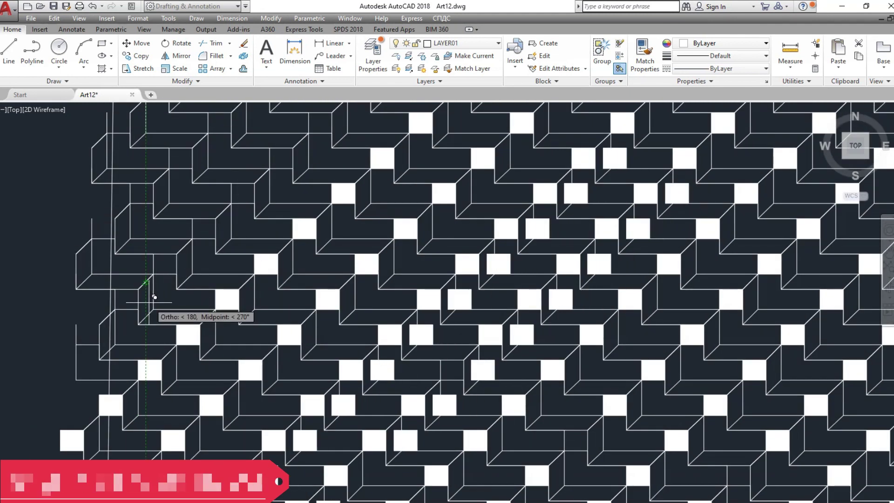
scroll(156, 156, "down", 2)
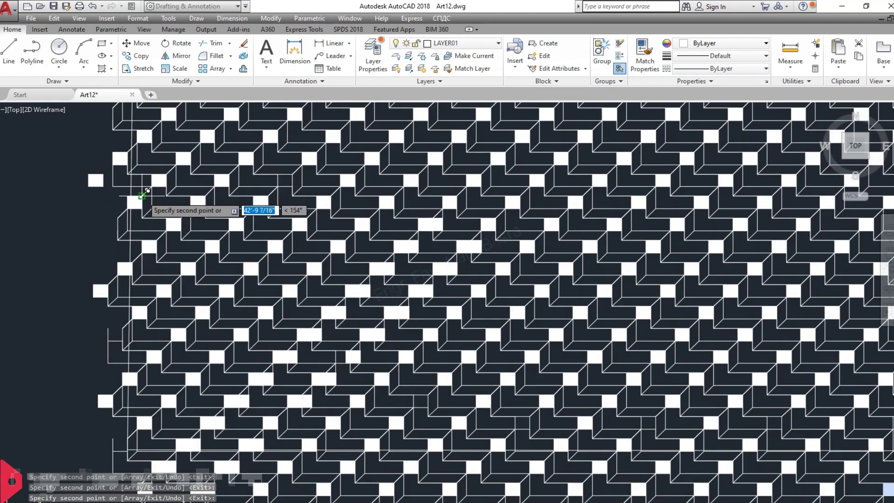
Step: Fill the empty cells near the upper end of the pattern's left edge with another hatch strip copy
scroll(153, 205, "down", 3)
scroll(159, 186, "up", 6)
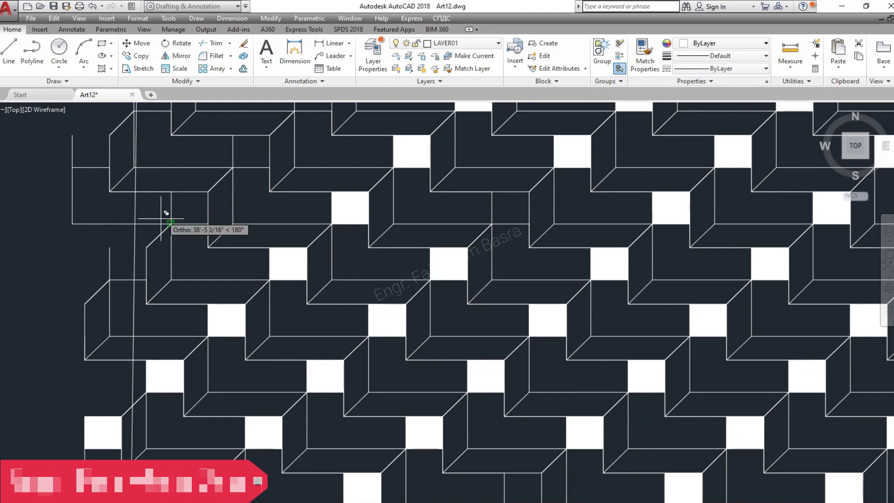
left_click(180, 191)
scroll(186, 339, "down", 2)
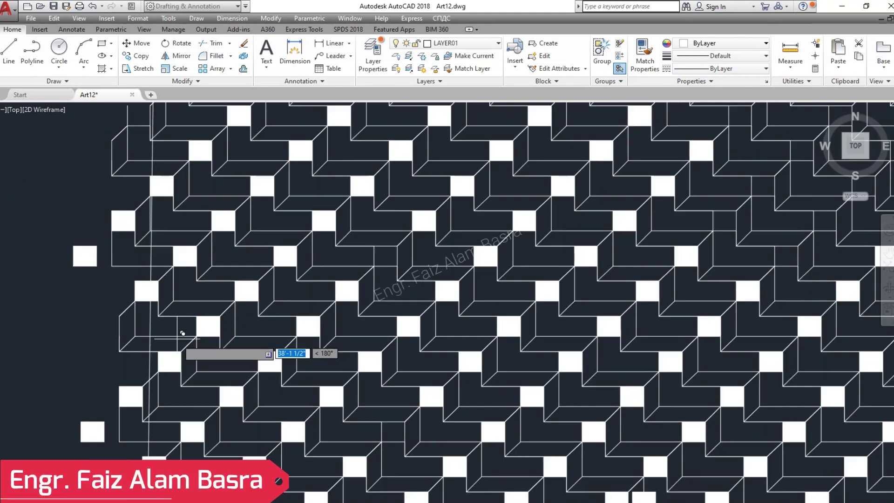
scroll(144, 355, "down", 2)
Step: Turn off Ortho mode and copy the hatch strips into the remaining empty cells from the pattern's middle to its top edge
scroll(386, 288, "up", 5)
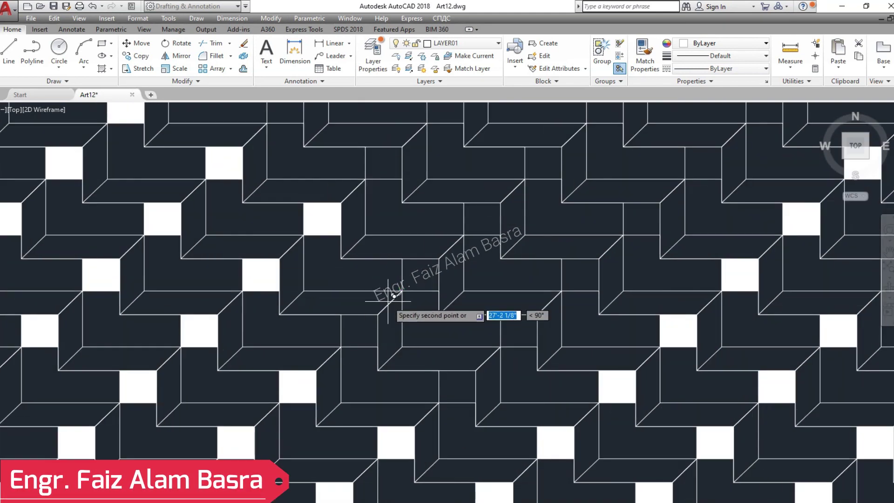
key("F8")
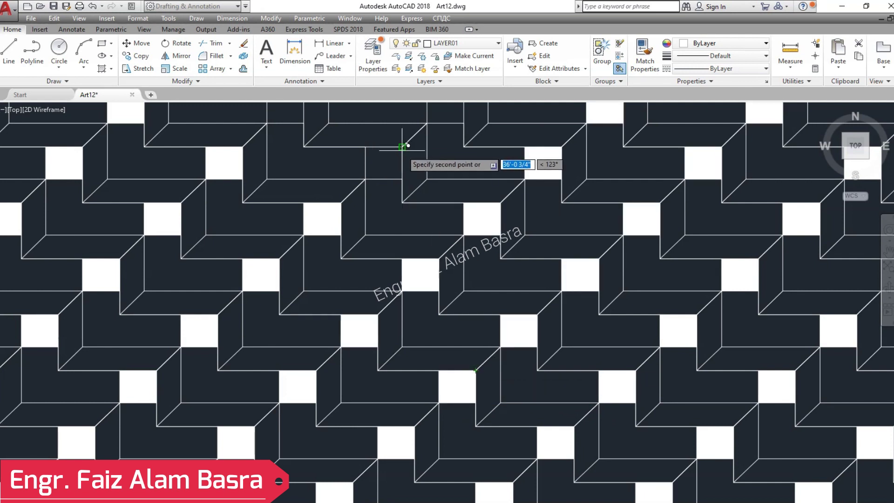
scroll(321, 321, "down", 3)
scroll(335, 213, "up", 4)
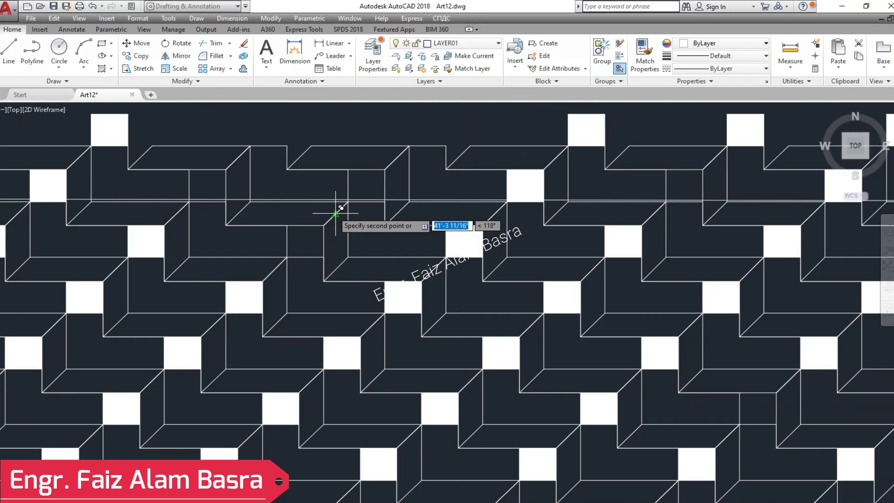
scroll(330, 220, "down", 4)
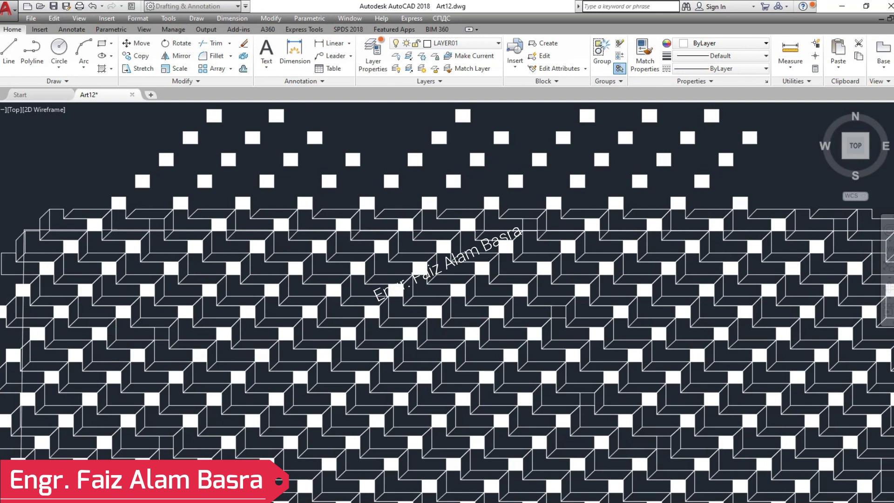
Step: Examine the whole pattern from the top rows to the bottom edge for cells still missing a hatch
scroll(72, 215, "down", 5)
scroll(554, 292, "up", 6)
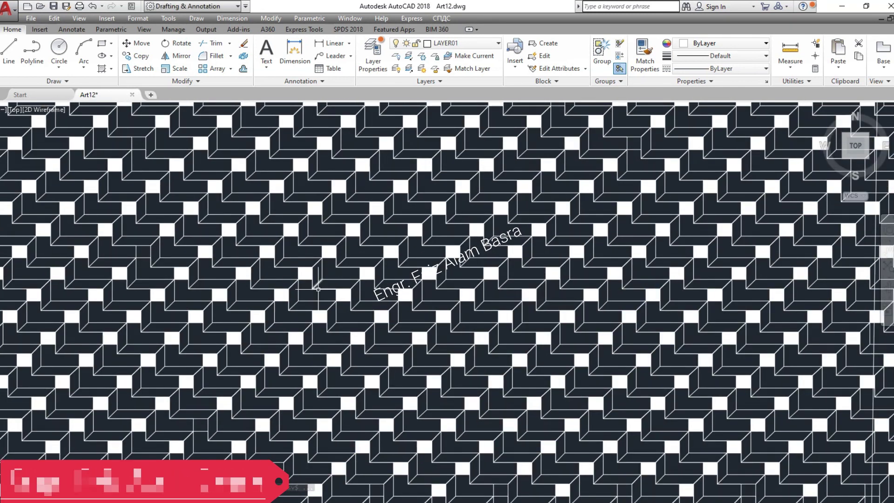
scroll(276, 275, "down", 4)
scroll(171, 320, "down", 1)
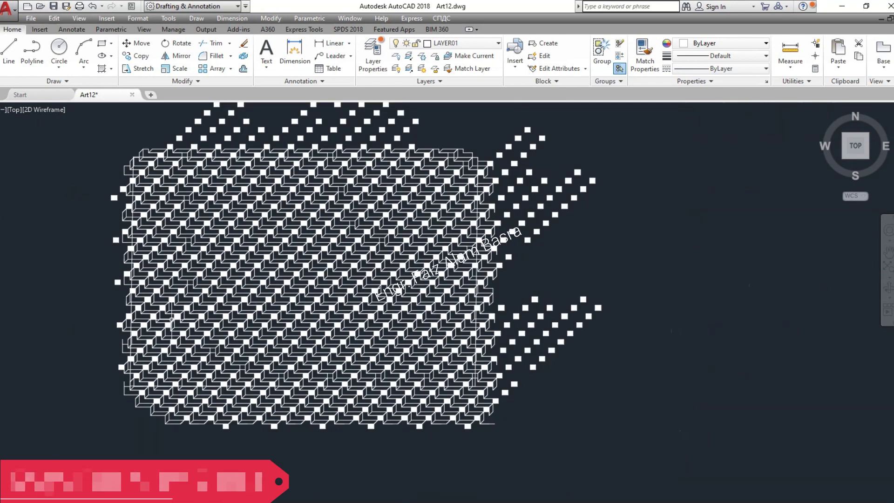
scroll(273, 160, "up", 2)
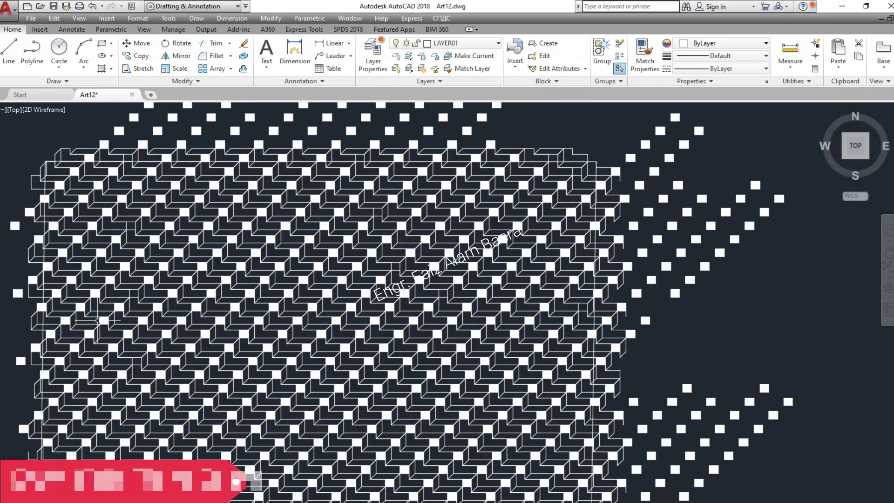
scroll(91, 382, "up", 2)
scroll(455, 378, "up", 2)
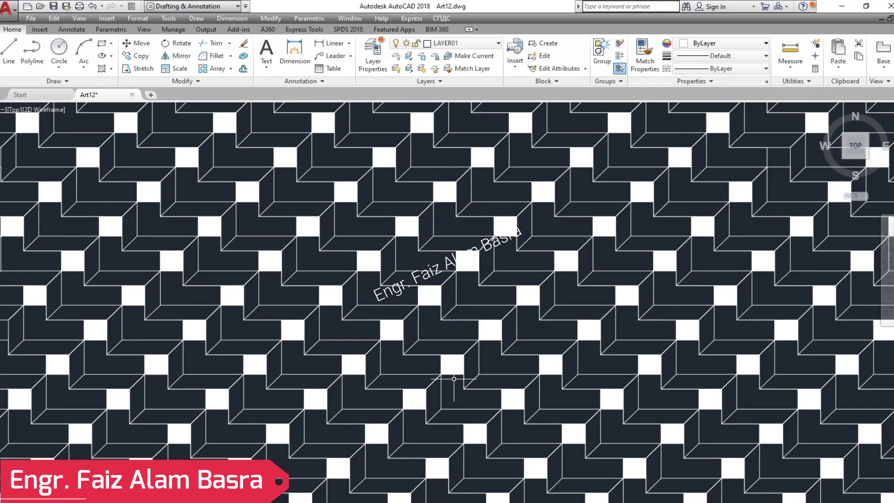
scroll(448, 285, "down", 2)
scroll(574, 391, "up", 2)
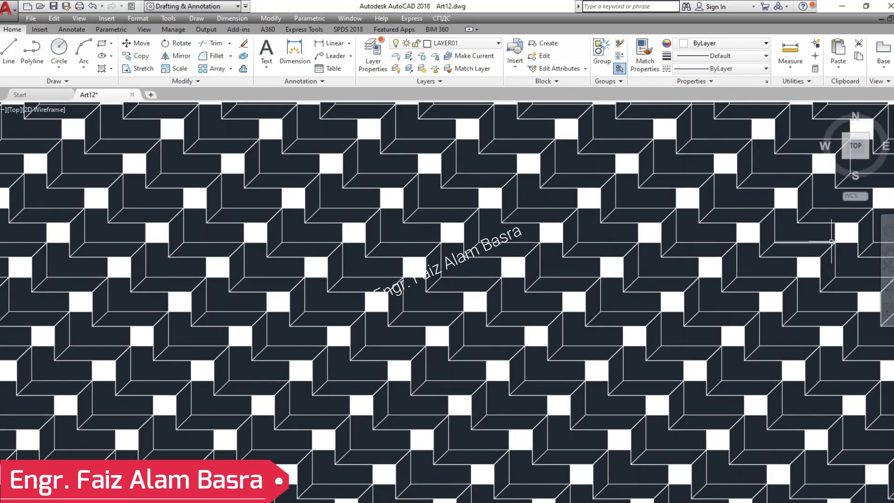
left_click_drag(608, 325, 485, 339)
scroll(305, 390, "up", 2)
scroll(305, 390, "down", 3)
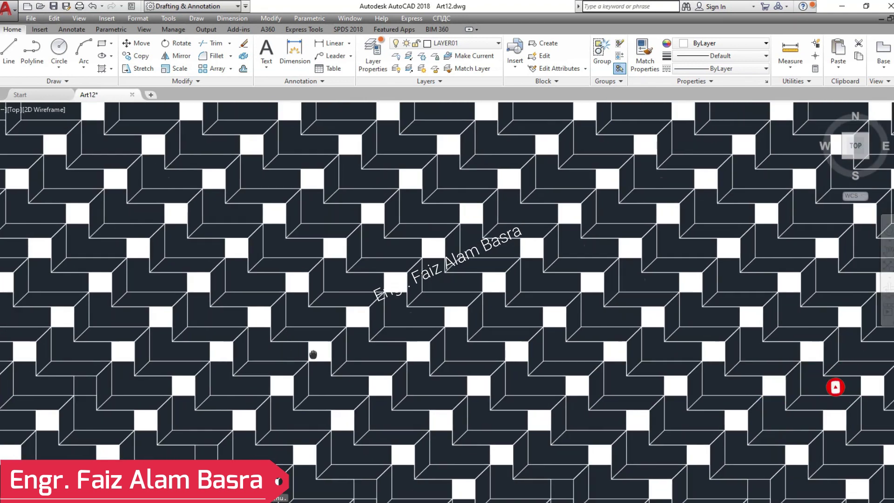
left_click_drag(312, 355, 309, 330)
right_click(308, 331)
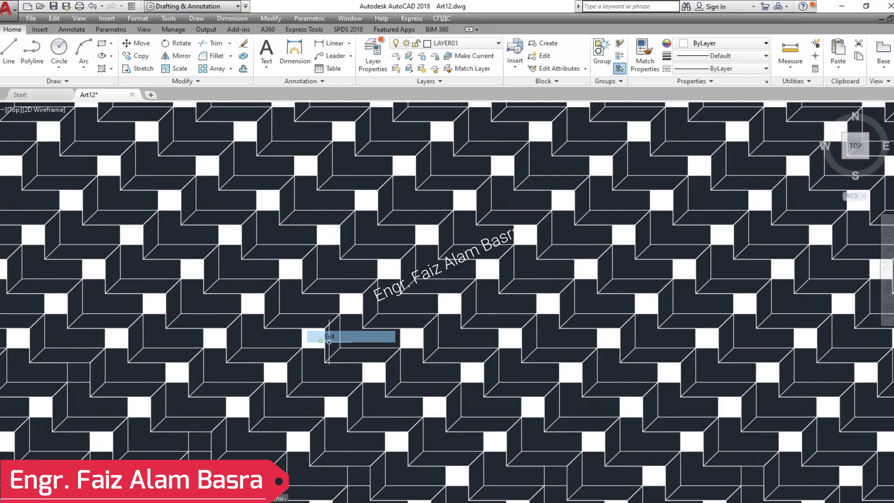
scroll(338, 300, "down", 2)
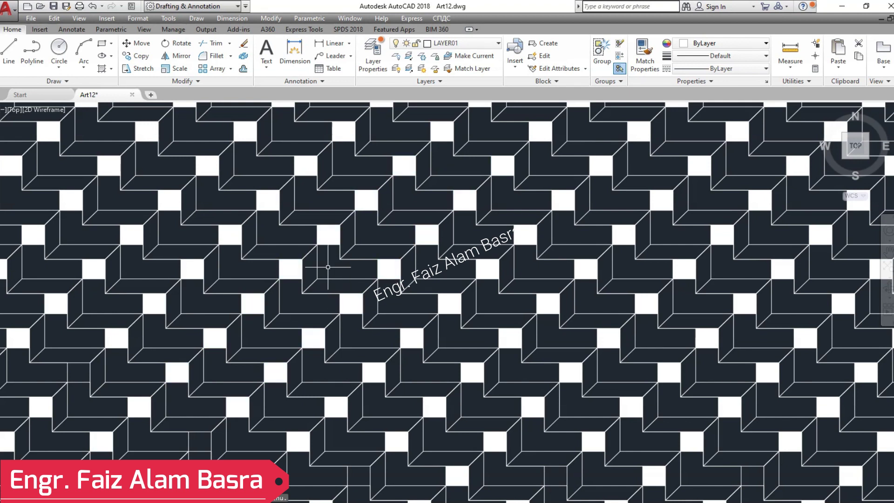
scroll(338, 300, "down", 2)
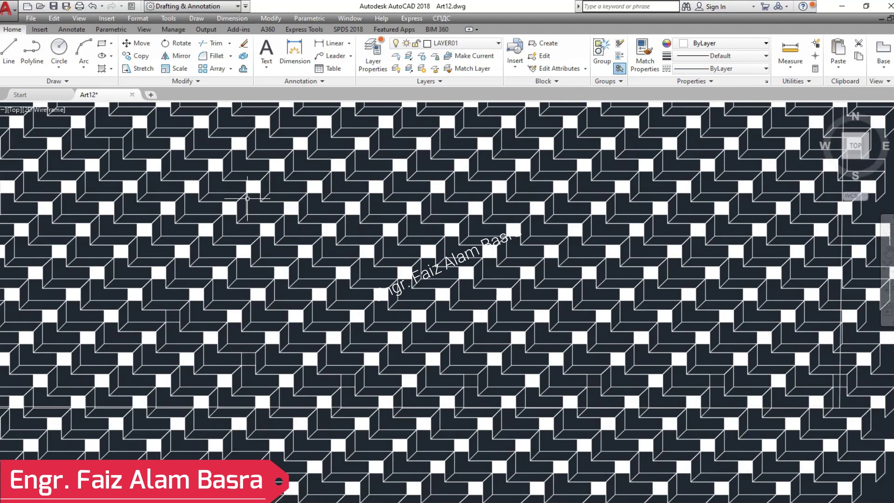
scroll(139, 401, "down", 2)
scroll(147, 365, "up", 5)
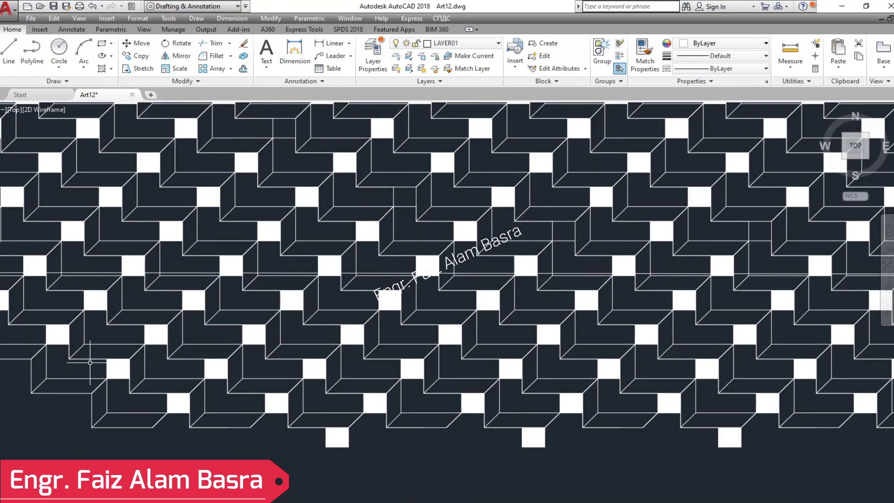
scroll(175, 329, "down", 2)
scroll(174, 328, "up", 4)
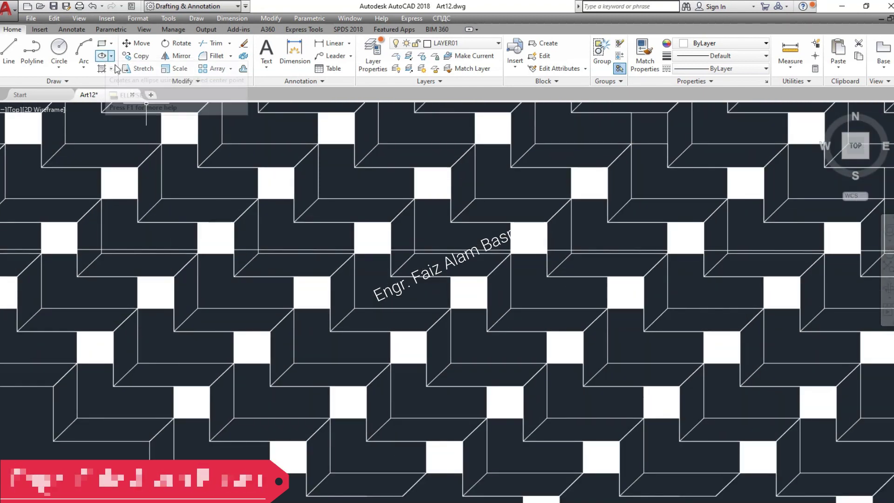
Step: Select the rectangular frame lines crossing the pattern and remove them
left_click(141, 57)
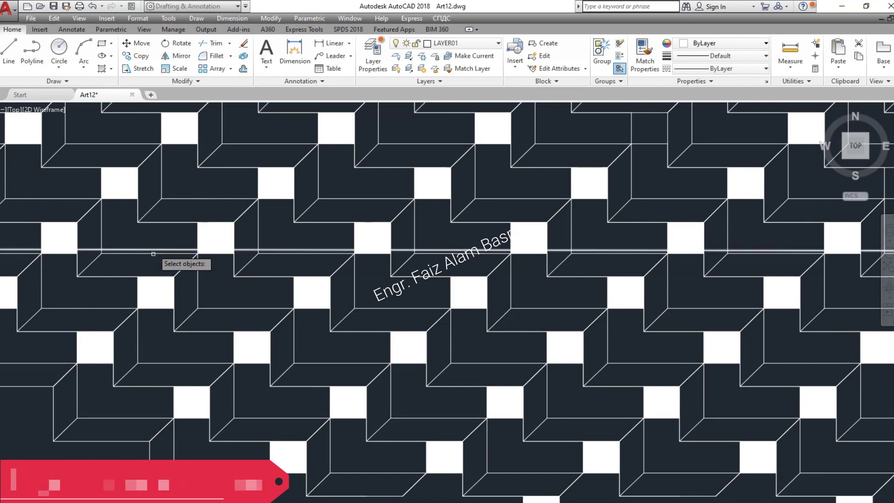
left_click(124, 247)
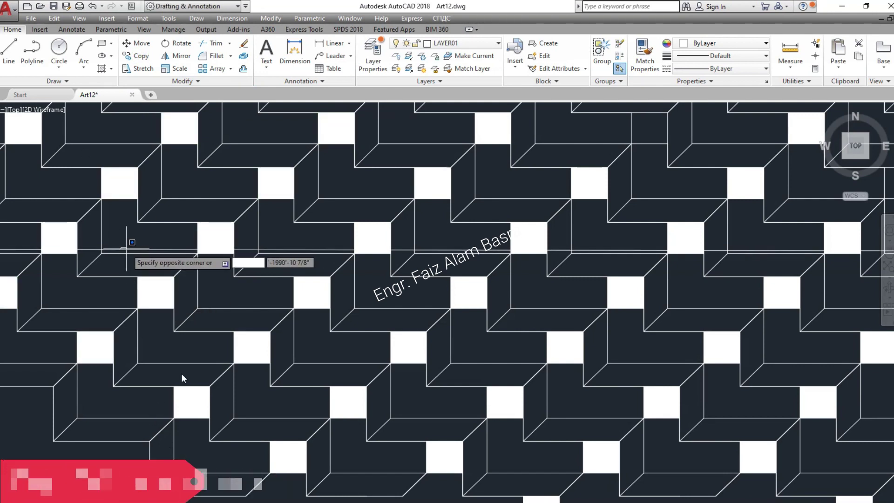
left_click(208, 342)
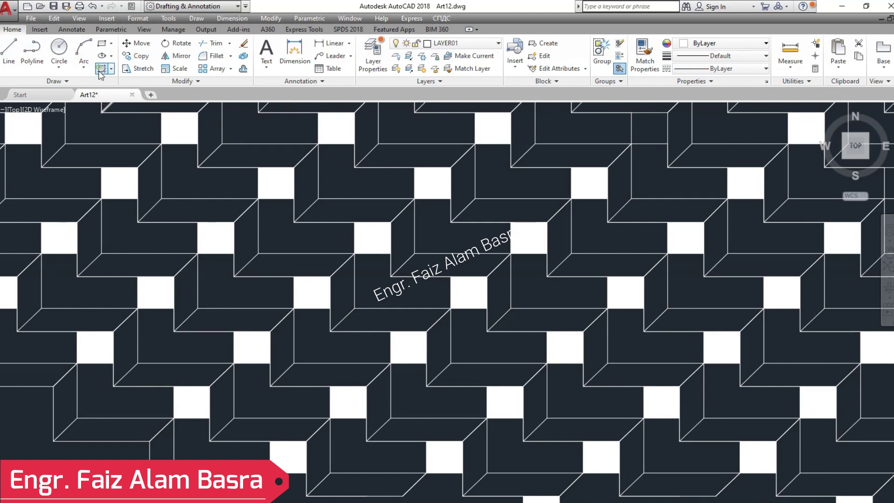
Step: Apply a solid white hatch to seven narrow slanted side faces, following one diagonal down to the pattern's bottom edge
scroll(123, 250, "down", 3)
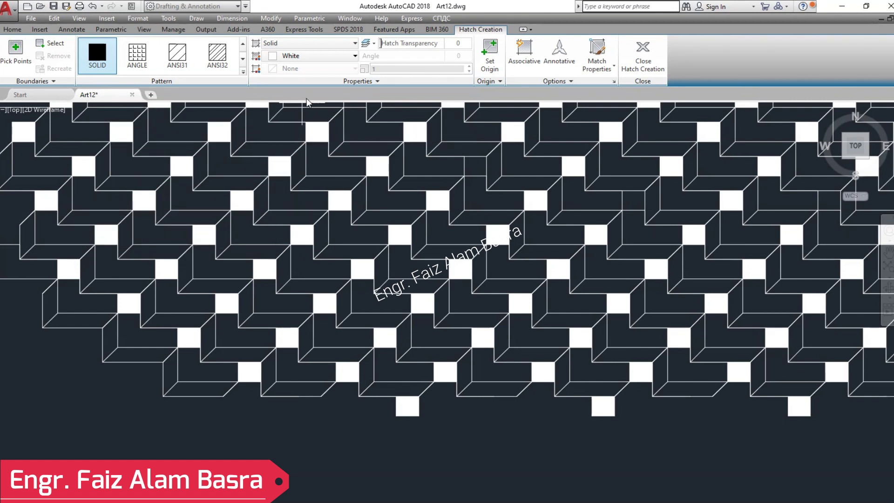
left_click(6, 169)
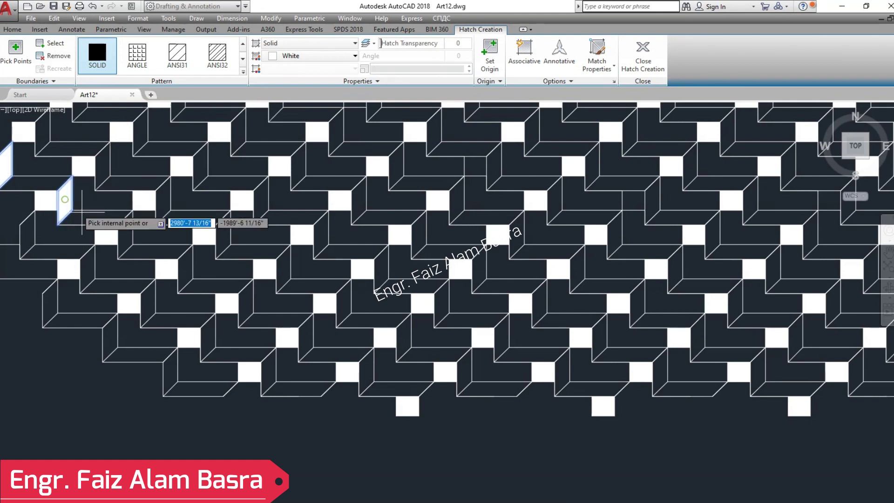
left_click(129, 227)
left_click(189, 270)
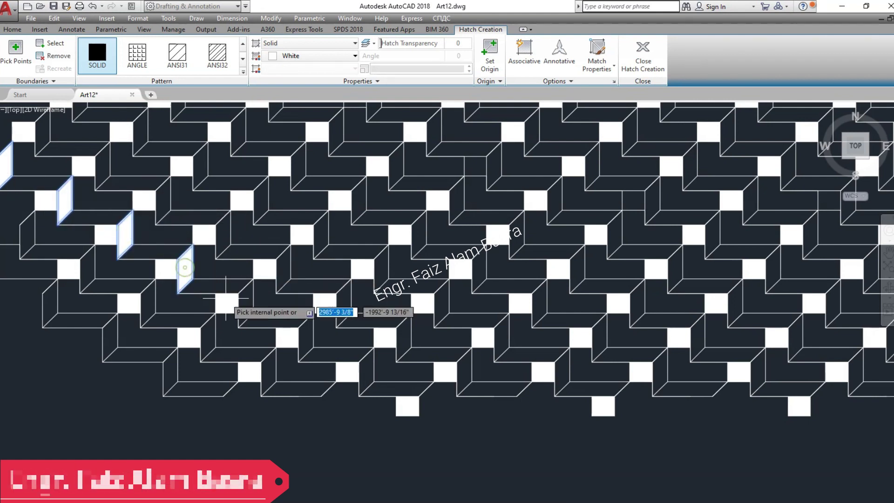
left_click(252, 298)
left_click(311, 331)
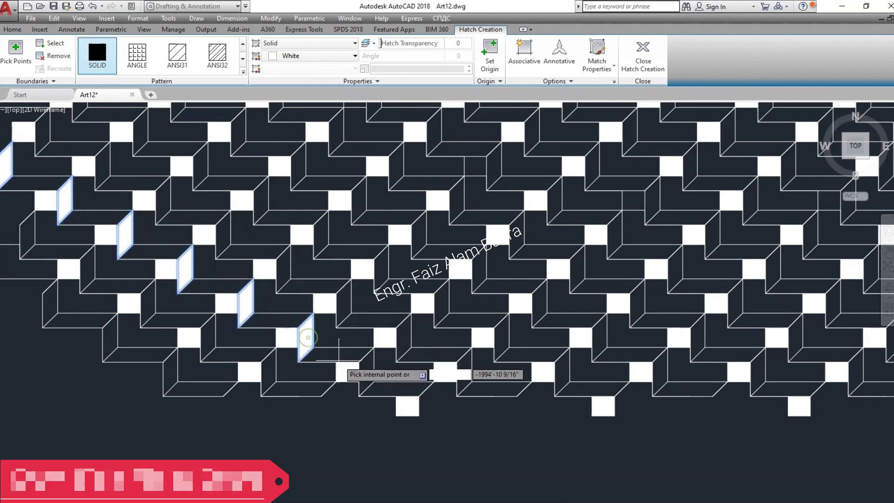
left_click(370, 367)
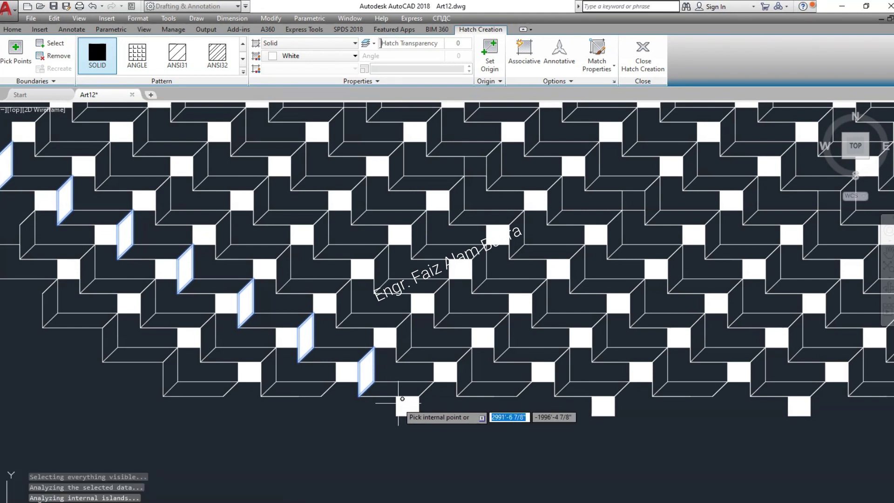
Step: Apply the solid white hatch to the slanted side faces along the next diagonal, from the pattern's bottom edge upward
left_click(464, 372)
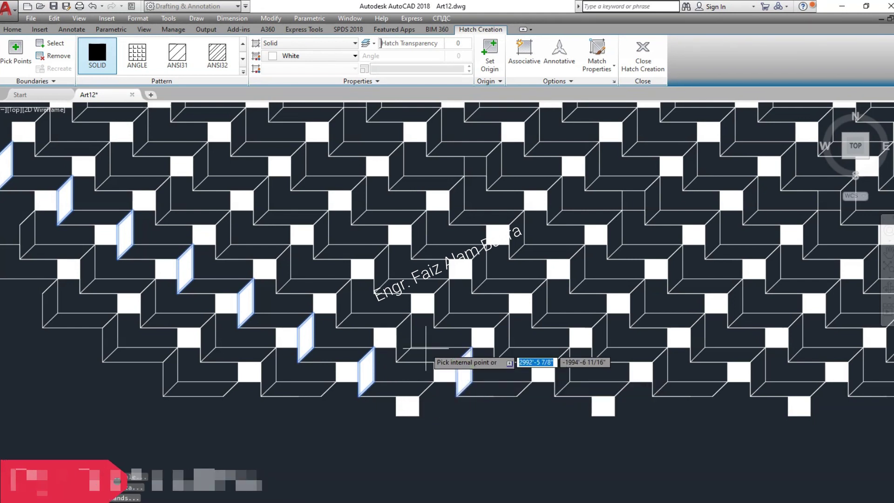
left_click(404, 339)
left_click(351, 296)
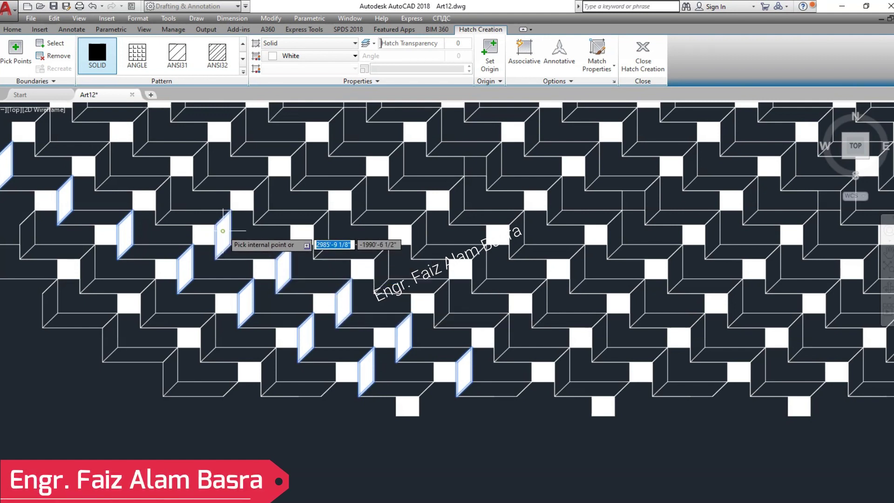
left_click(43, 132)
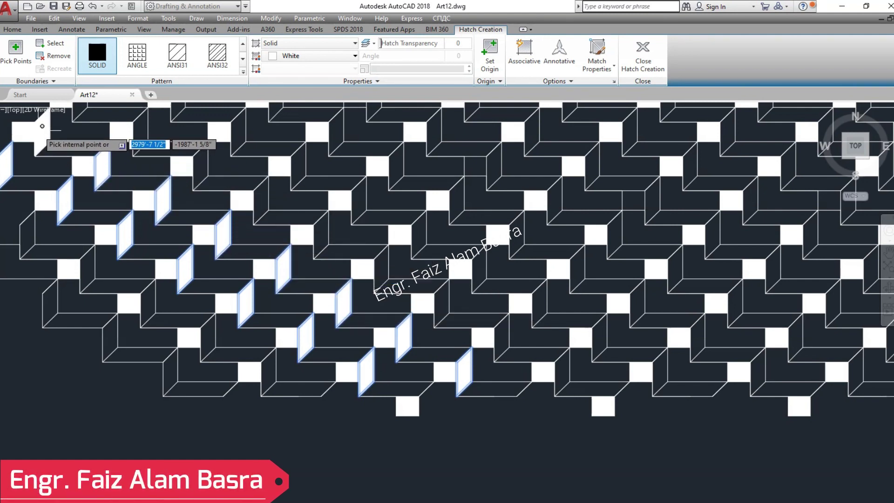
Step: Solid-hatch three more slanted faces along the bottom row and the faces of the adjoining diagonals running up to the left
left_click(565, 371)
left_click(658, 373)
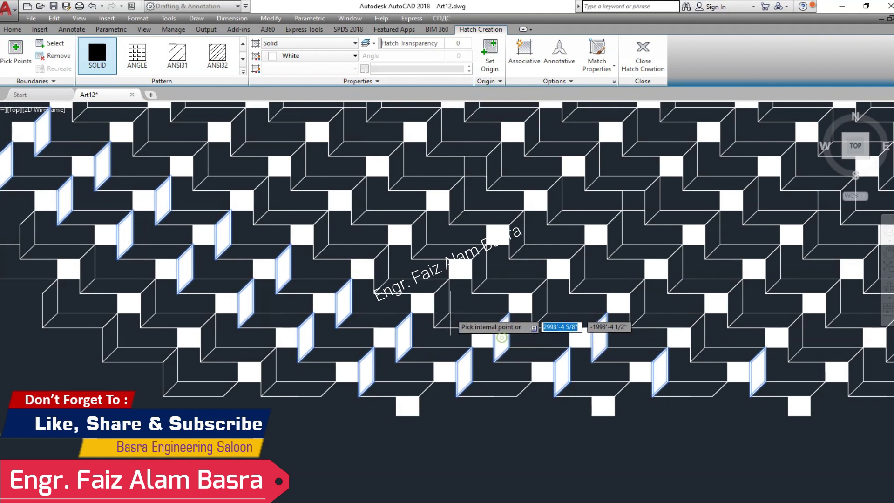
left_click(419, 229)
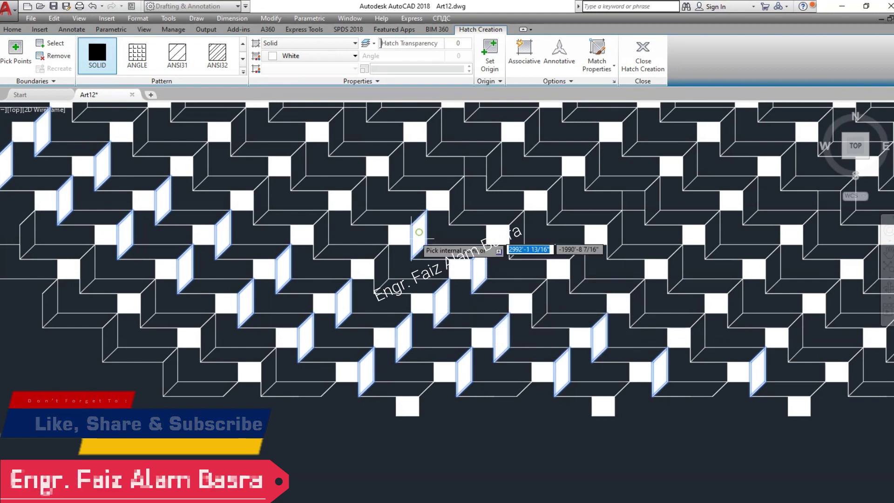
left_click(382, 266)
left_click(320, 231)
left_click(258, 197)
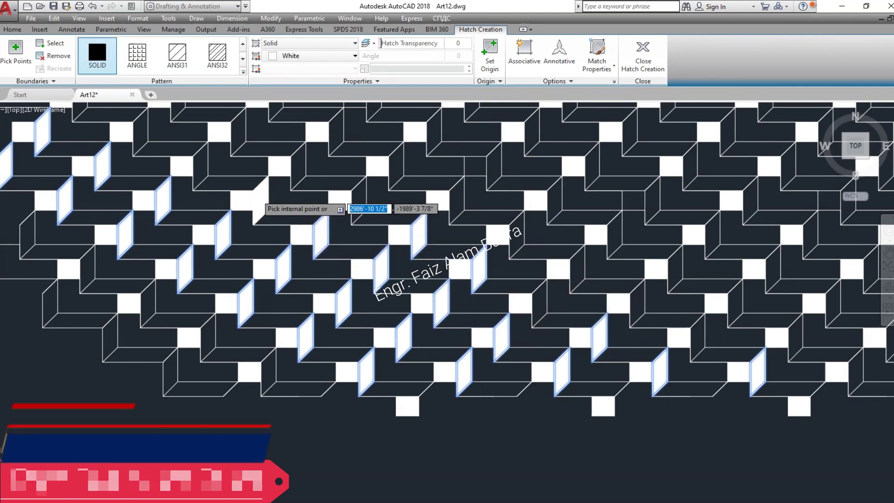
left_click(199, 158)
left_click(140, 131)
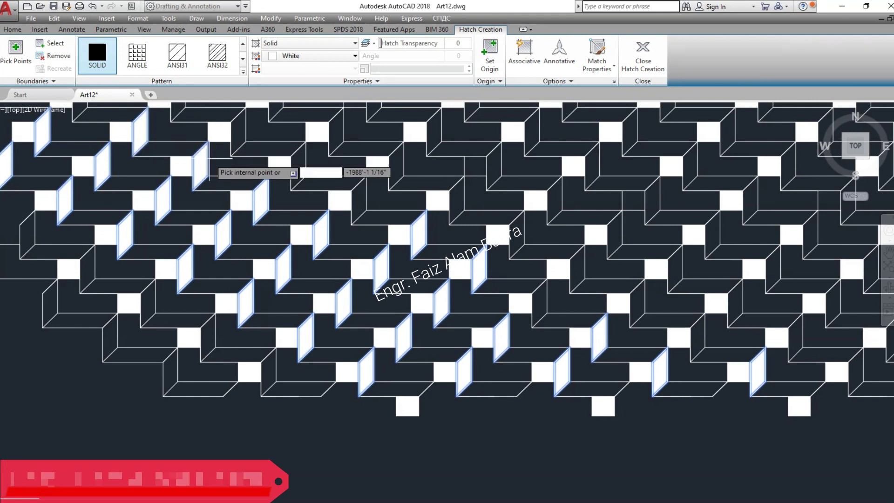
Step: Extend the solid white hatch to the slanted faces above the filled diagonals, near the pattern's left side
scroll(165, 282, "down", 2)
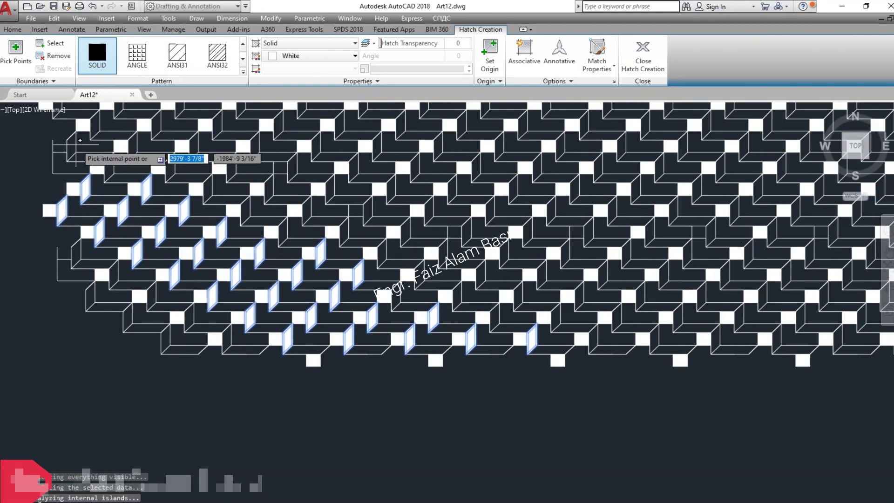
left_click(110, 166)
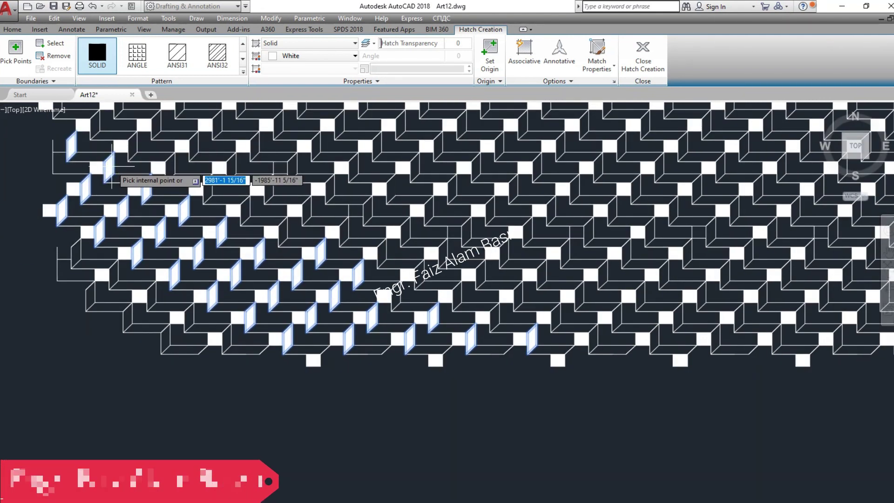
scroll(506, 352, "up", 2)
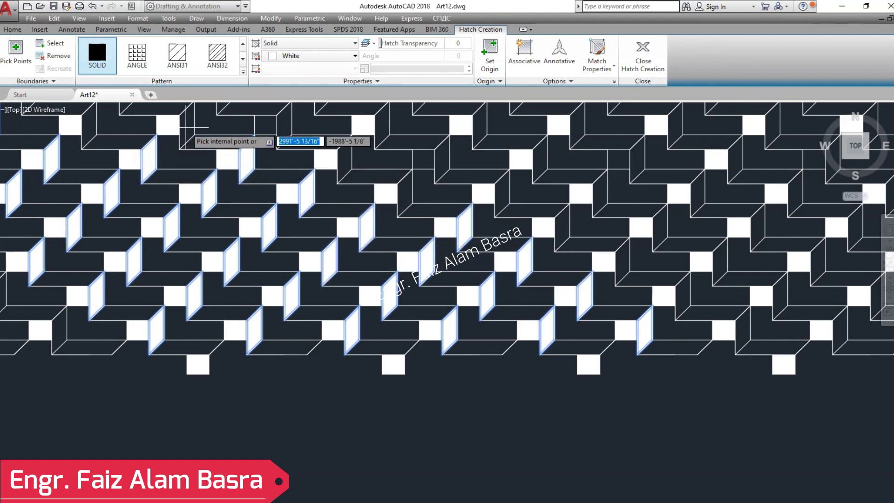
scroll(265, 270, "down", 1)
scroll(189, 164, "up", 1)
scroll(189, 164, "up", 2)
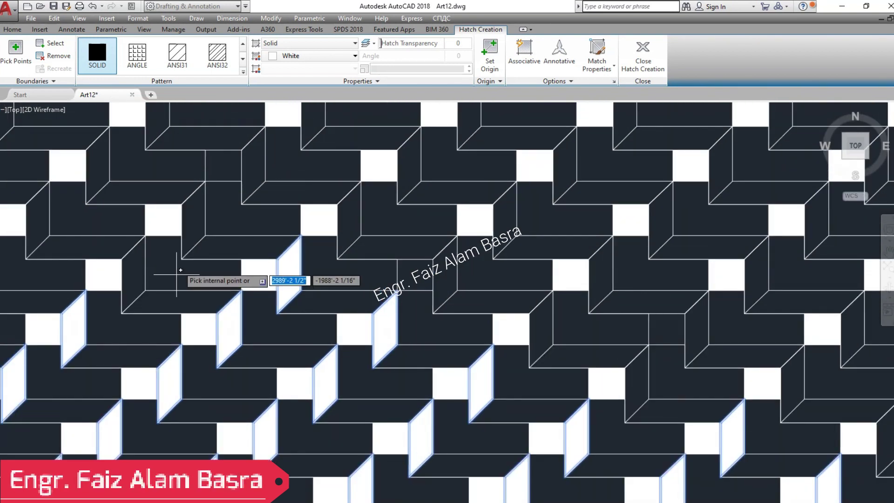
left_click(192, 231)
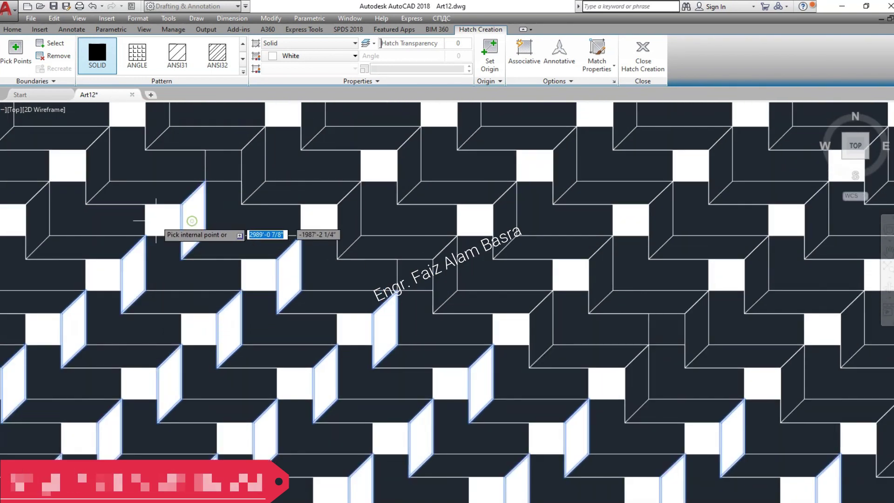
left_click(37, 212)
left_click(97, 168)
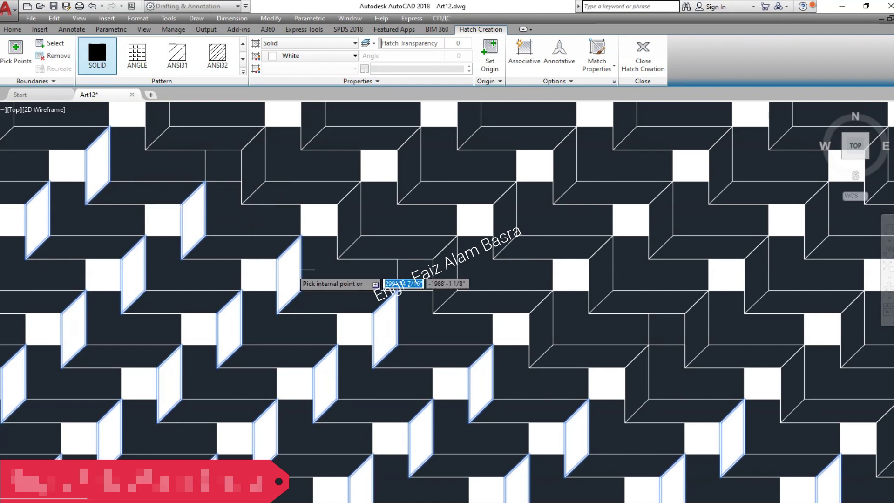
Step: Solid-hatch the slanted faces in the next higher rows out to the pattern's left edge and finish the hatch
scroll(400, 354, "down", 3)
scroll(180, 225, "up", 3)
left_click(292, 312)
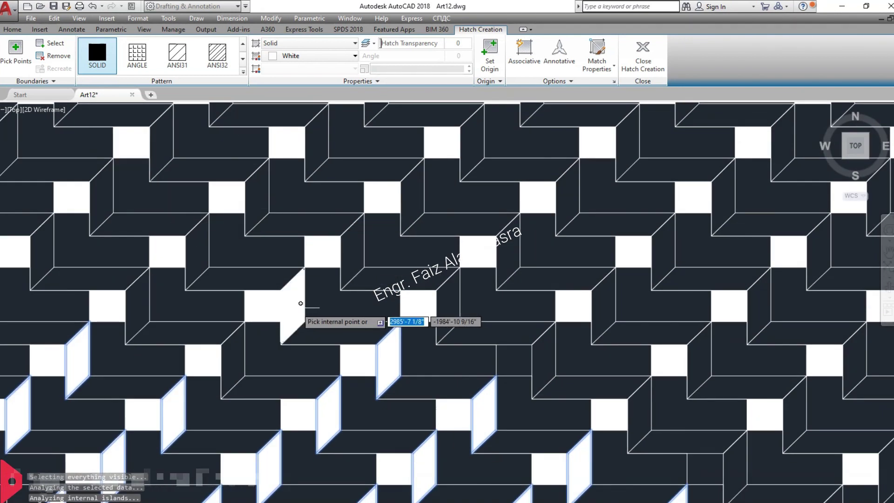
left_click(232, 364)
left_click(138, 307)
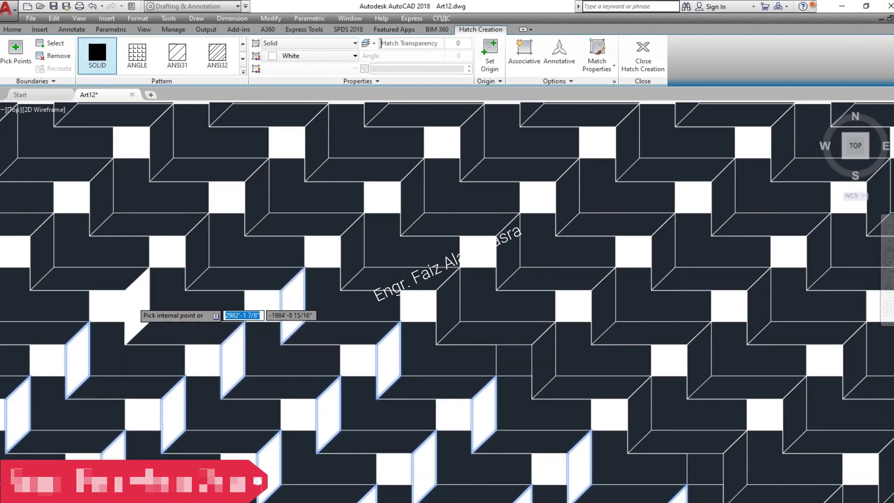
left_click(196, 253)
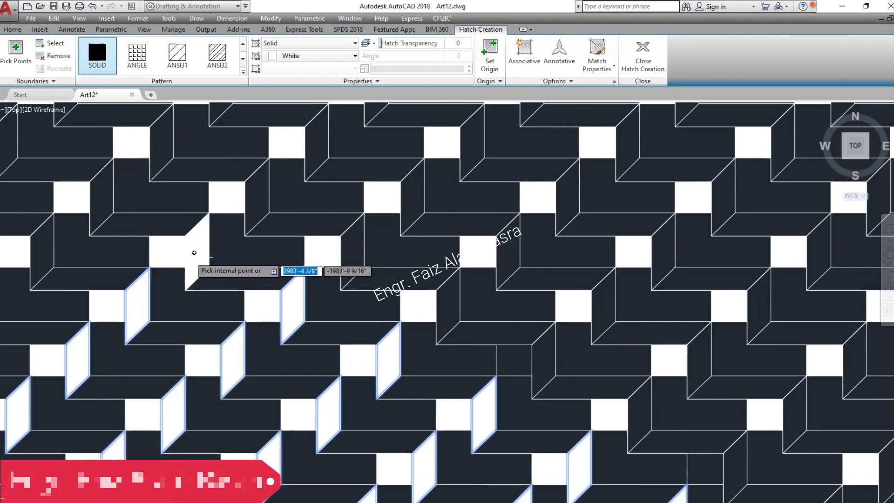
left_click(103, 191)
scroll(170, 289, "down", 6)
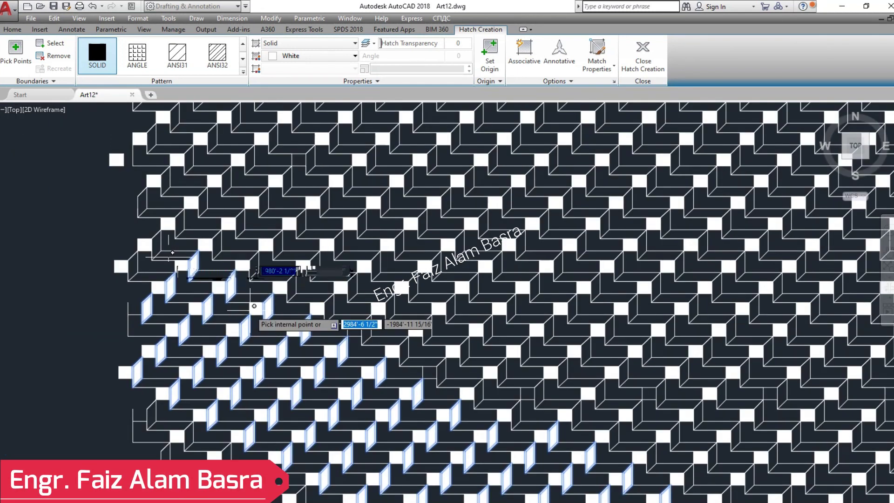
scroll(154, 246, "up", 4)
left_click(149, 241)
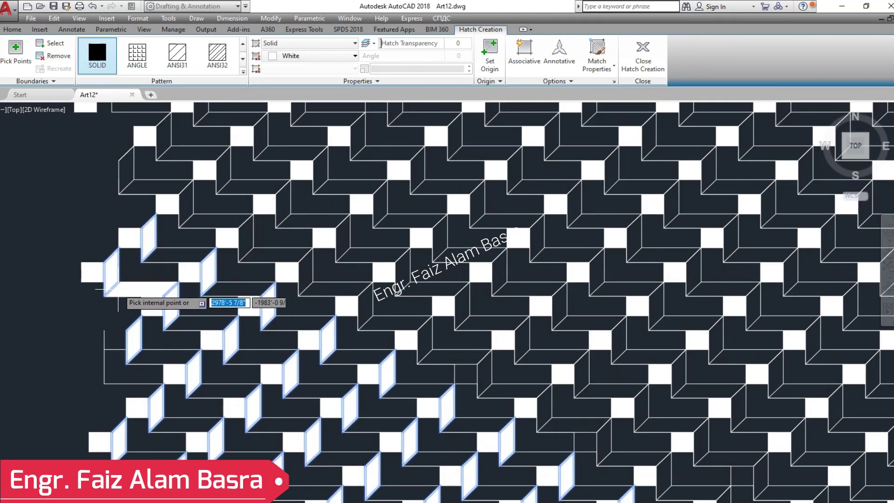
key("Return")
Step: Try to copy the side-face hatches up and to the right from the lowest face's bottom corner, and undo the copy
scroll(62, 237, "down", 4)
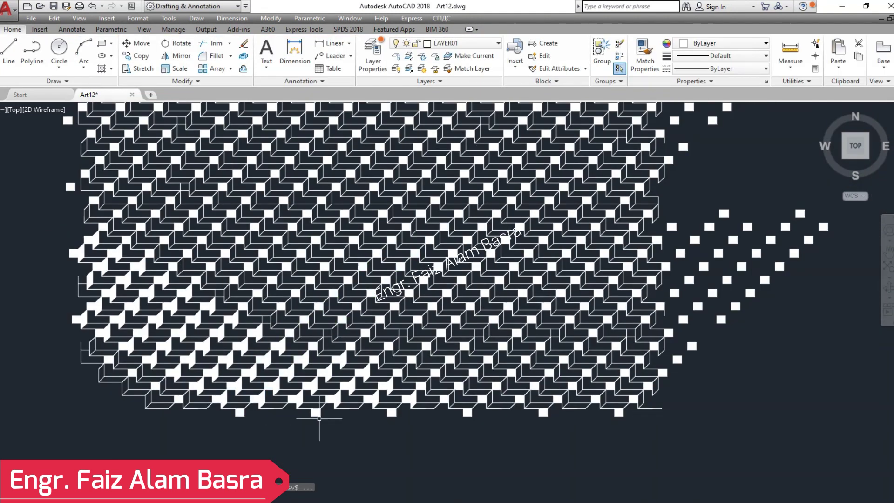
scroll(345, 418, "up", 4)
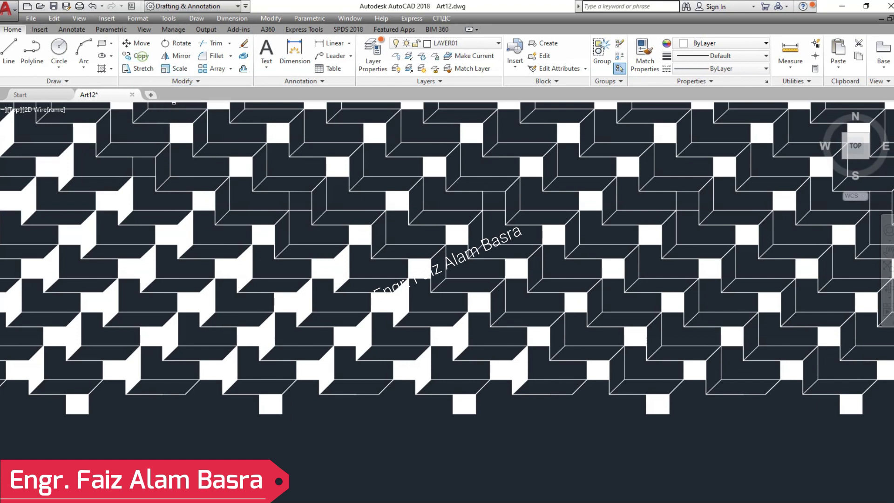
left_click(139, 55)
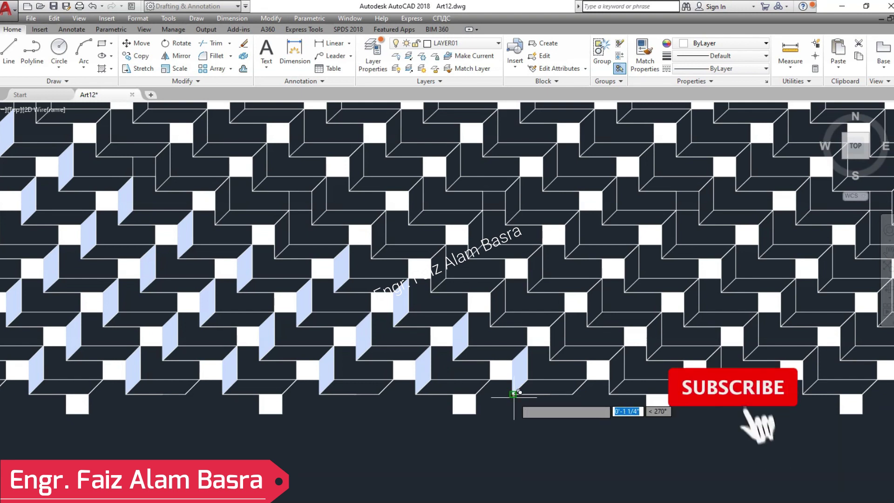
left_click(512, 393)
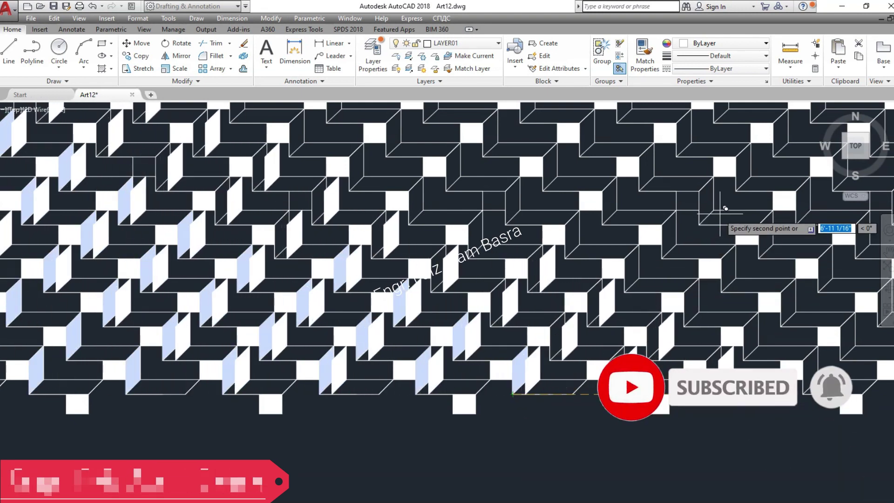
left_click(750, 176)
key("Escape")
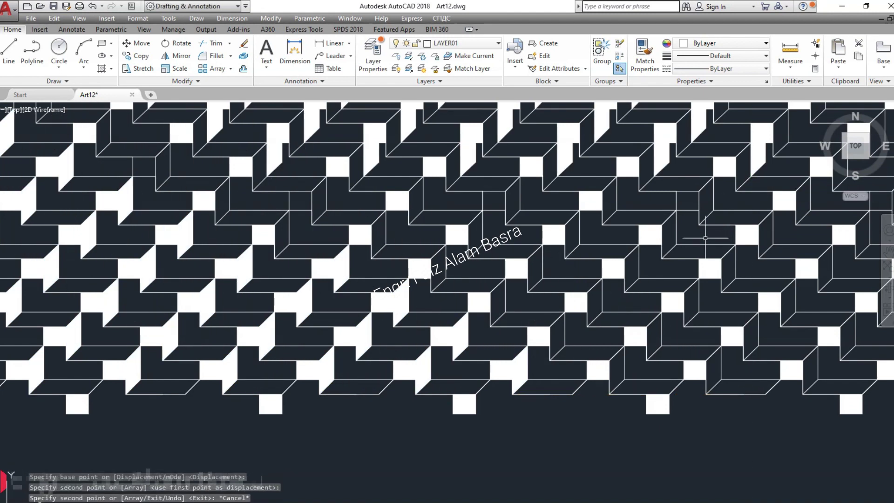
left_click(92, 6)
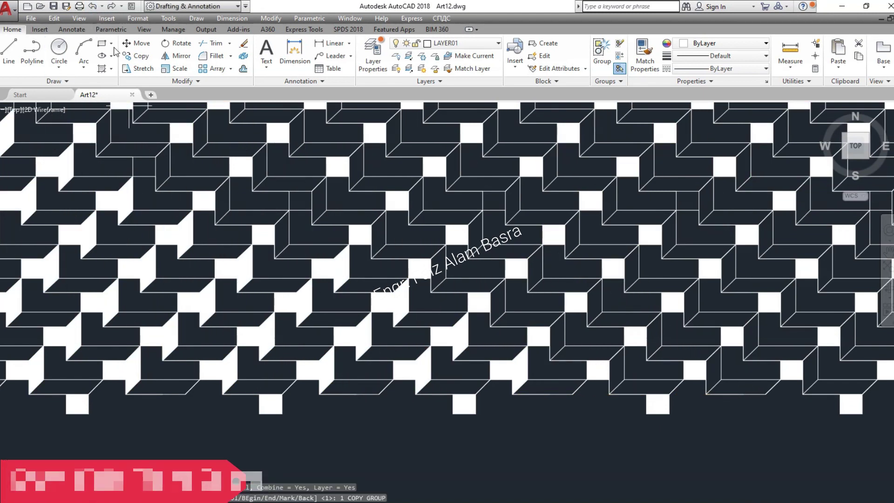
Step: Copy the side-face hatches higher up the pattern, using the bottom corner of the lowest hatched face as base point
scroll(4, 137, "down", 2)
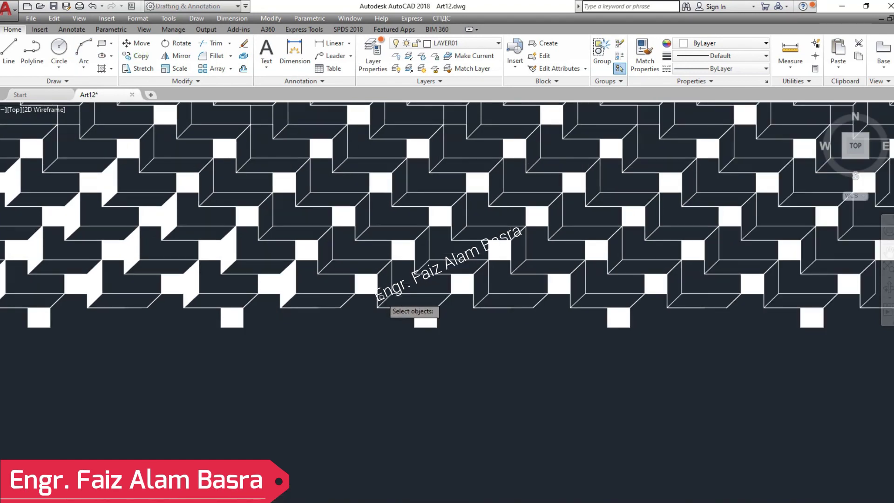
scroll(385, 304, "up", 2)
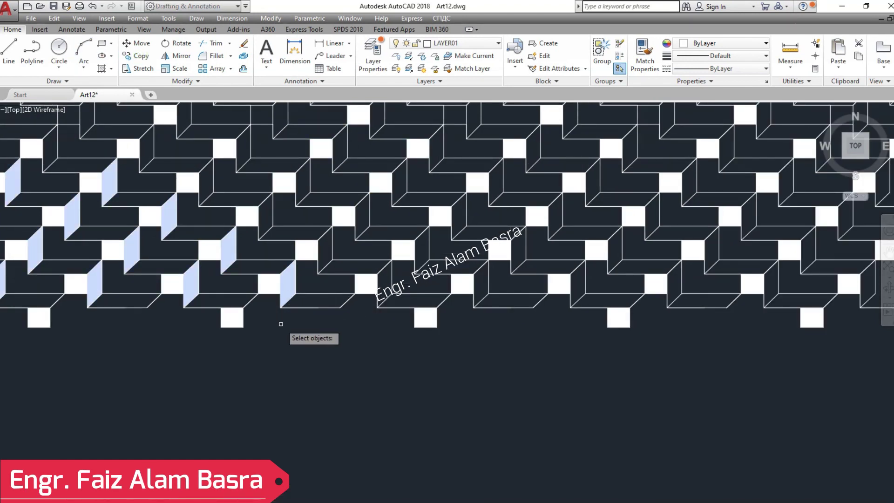
left_click(280, 308)
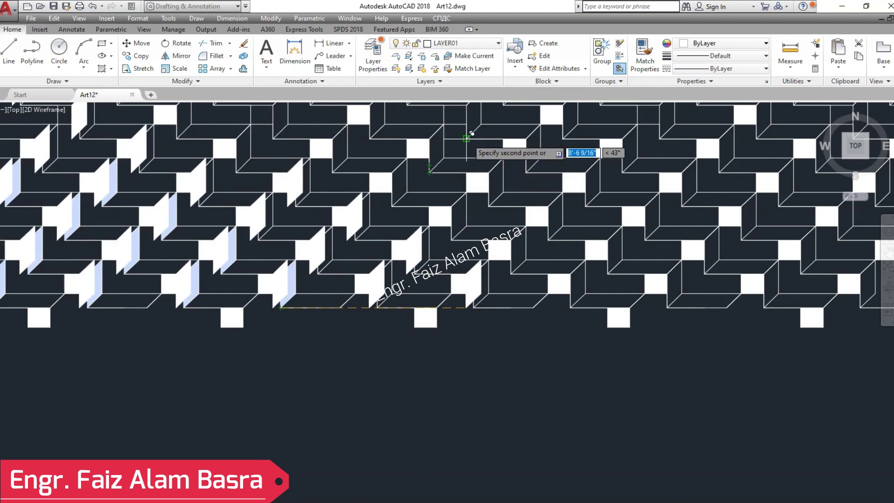
scroll(257, 386, "down", 2)
scroll(269, 219, "up", 5)
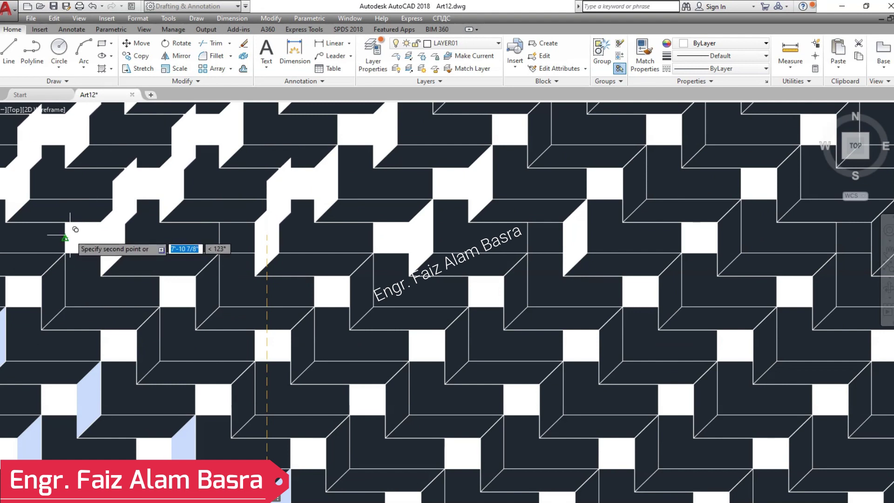
left_click(70, 234)
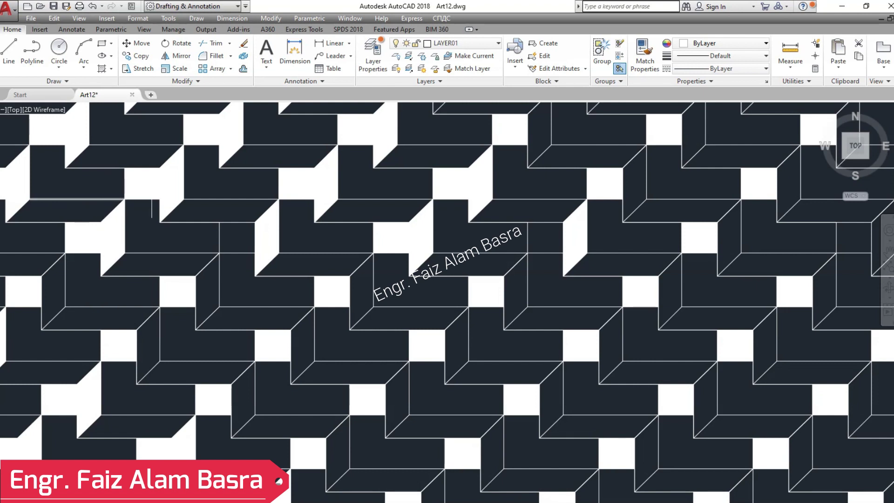
Step: Move the copied side-face hatches down and to the left so they fit into the slanted faces
scroll(112, 199, "down", 2)
scroll(140, 186, "up", 2)
left_click(140, 43)
left_click(185, 209)
key("Return")
left_click(171, 259)
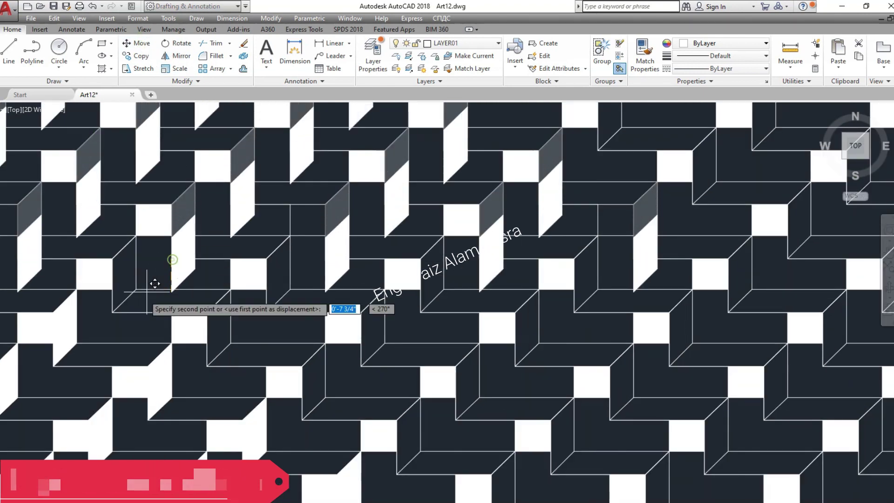
left_click(122, 307)
Step: Copy the side-face hatches further up and to the right across the unfilled faces, using the lowest hatched face's bottom corner as base point
scroll(196, 283, "down", 3)
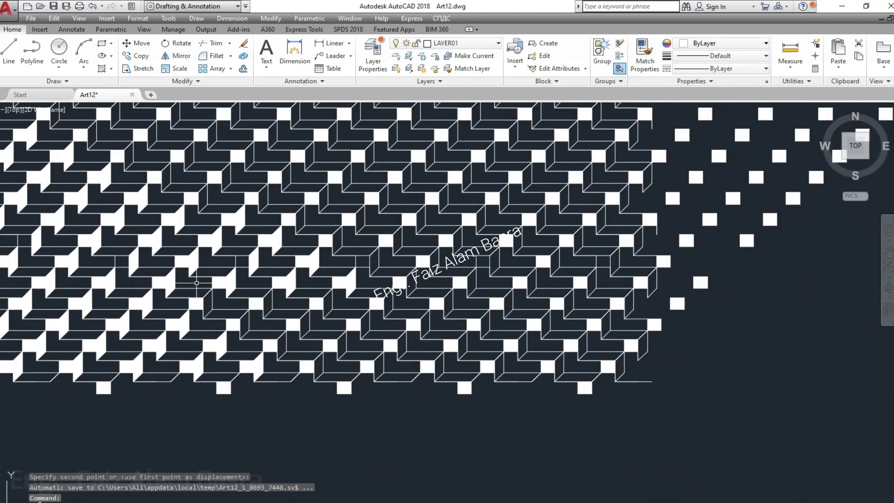
scroll(186, 266, "down", 4)
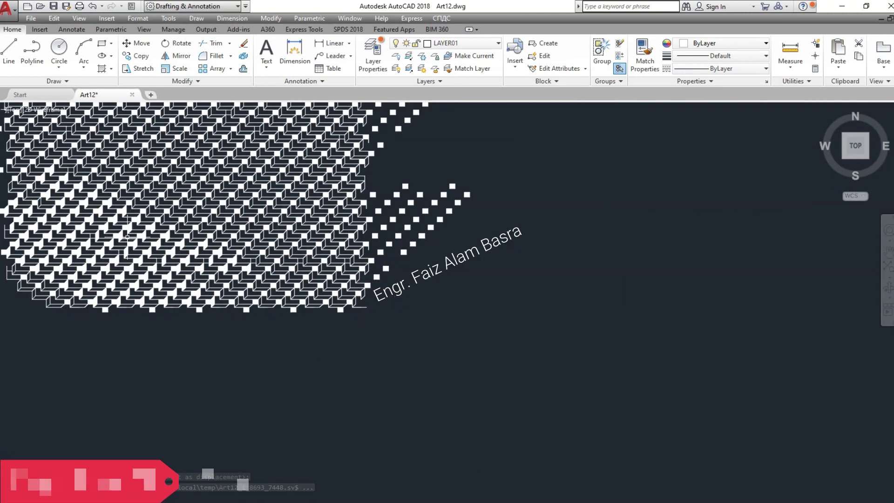
scroll(126, 237, "up", 2)
scroll(41, 223, "up", 8)
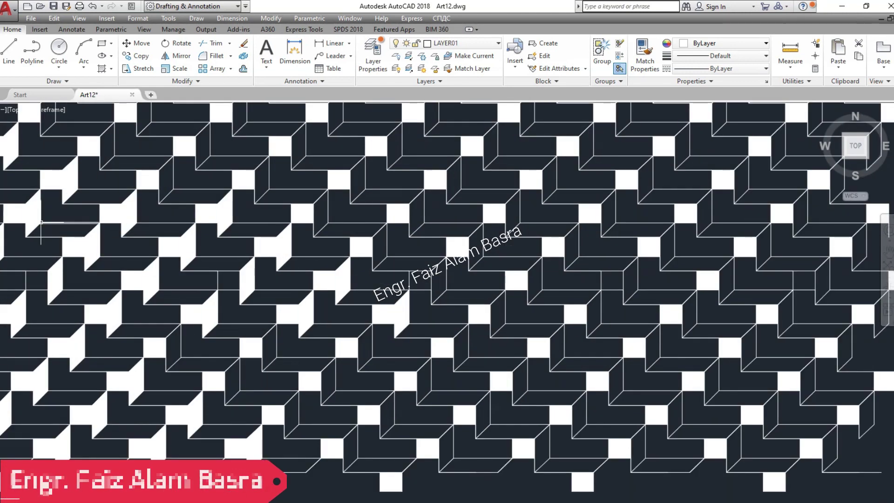
scroll(41, 223, "down", 4)
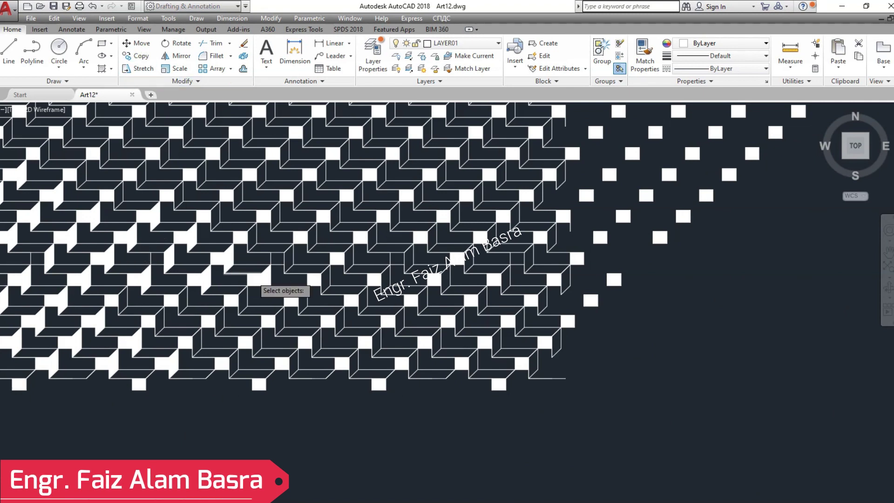
scroll(252, 275, "up", 4)
scroll(239, 253, "down", 1)
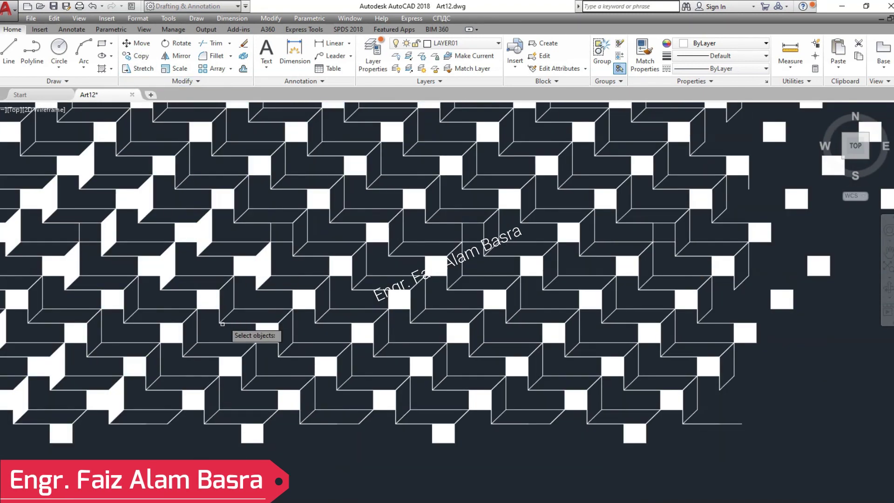
scroll(230, 325, "down", 2)
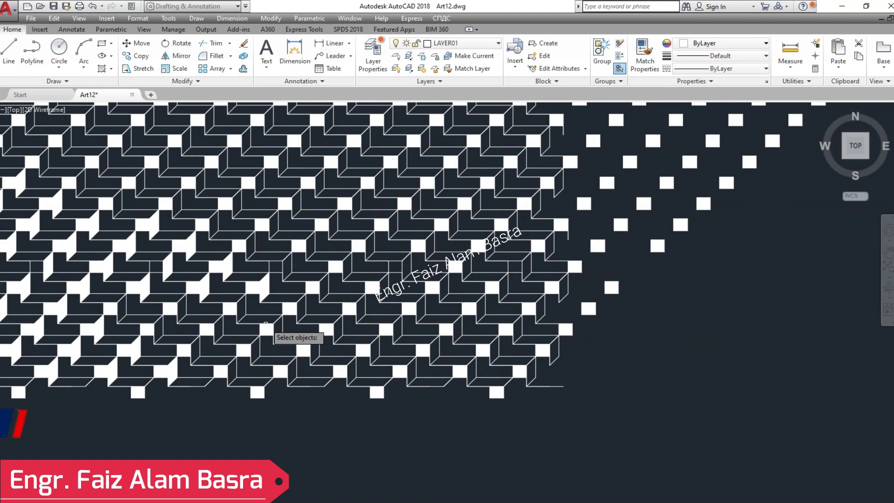
scroll(70, 311, "up", 2)
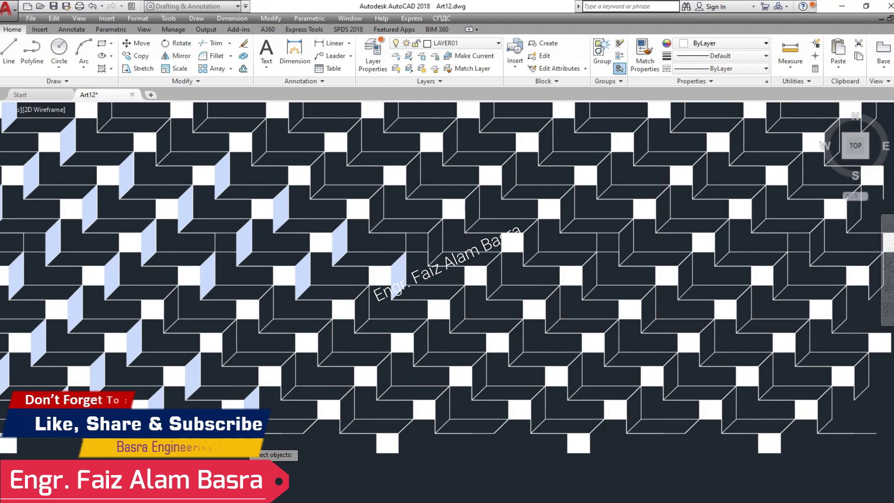
left_click(254, 440)
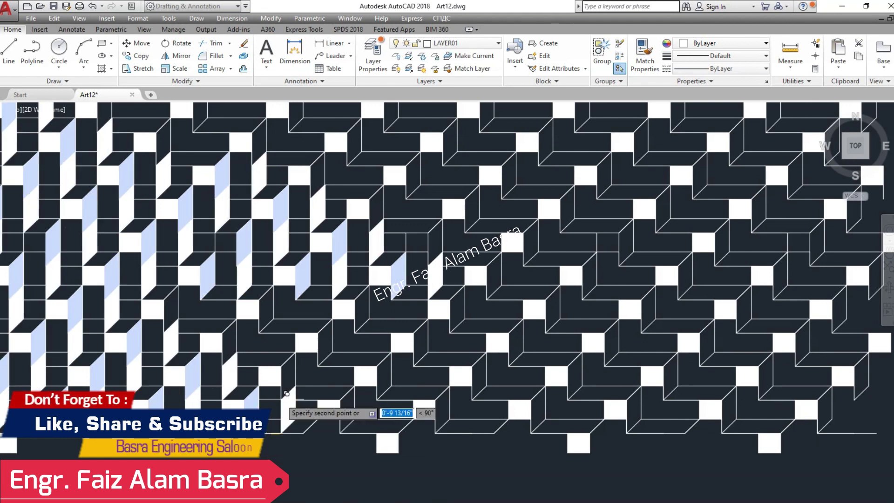
scroll(257, 443, "down", 3)
scroll(163, 435, "up", 5)
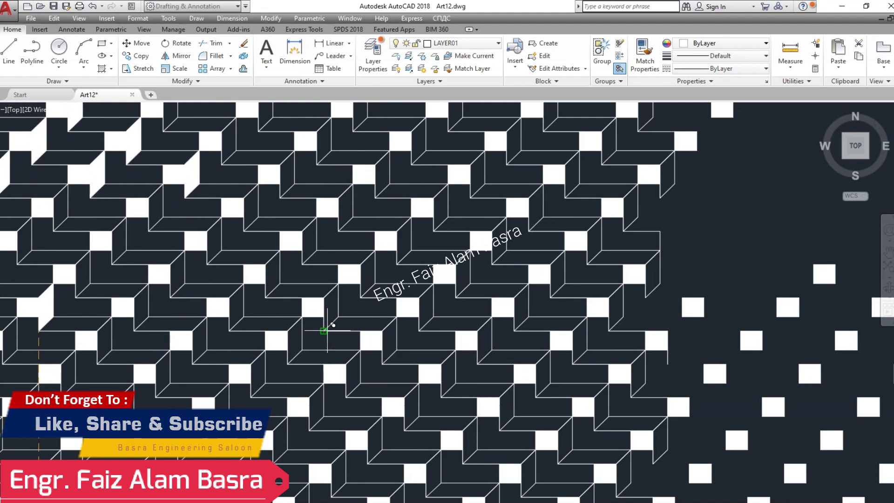
scroll(329, 336, "down", 3)
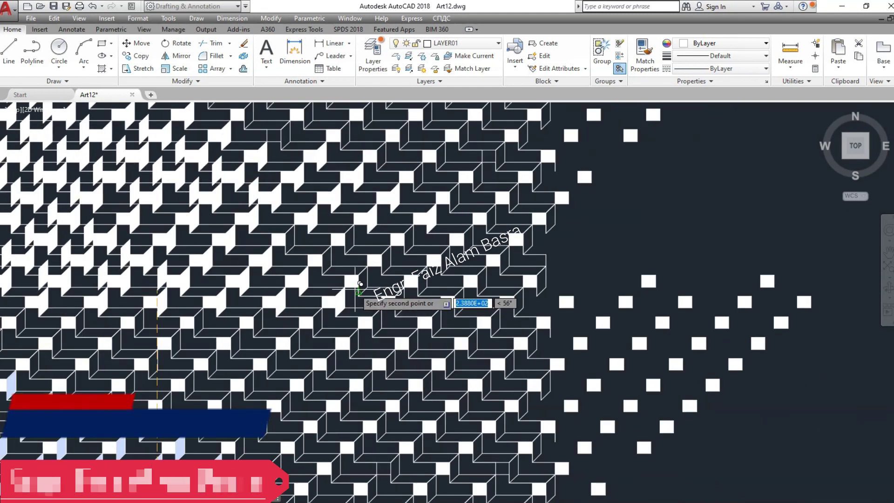
key("Escape")
scroll(262, 237, "down", 2)
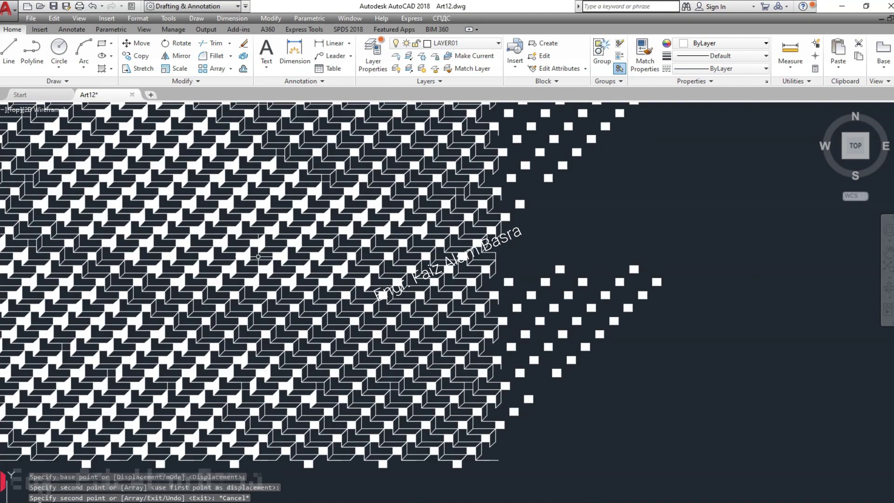
left_click(135, 43)
scroll(258, 277, "up", 3)
scroll(256, 281, "down", 3)
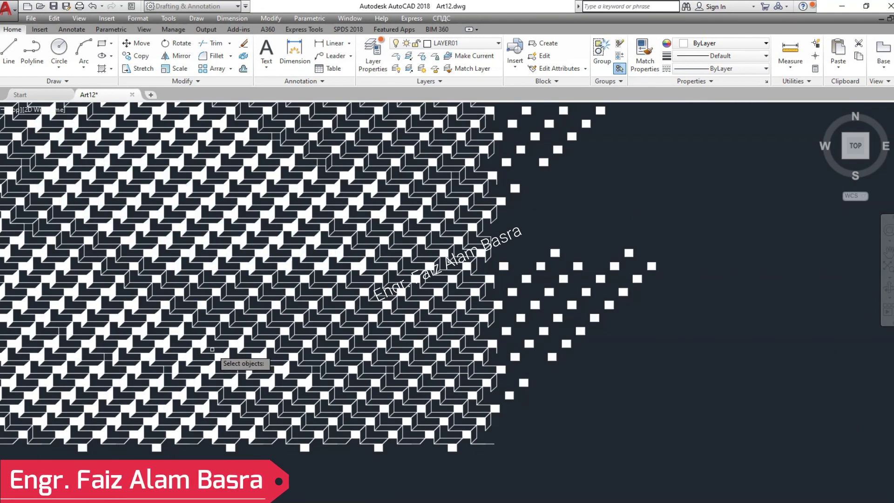
Step: Undo the side-face hatches with all their copies and moves, back through the erase made before them
left_click(93, 7)
left_click(93, 6)
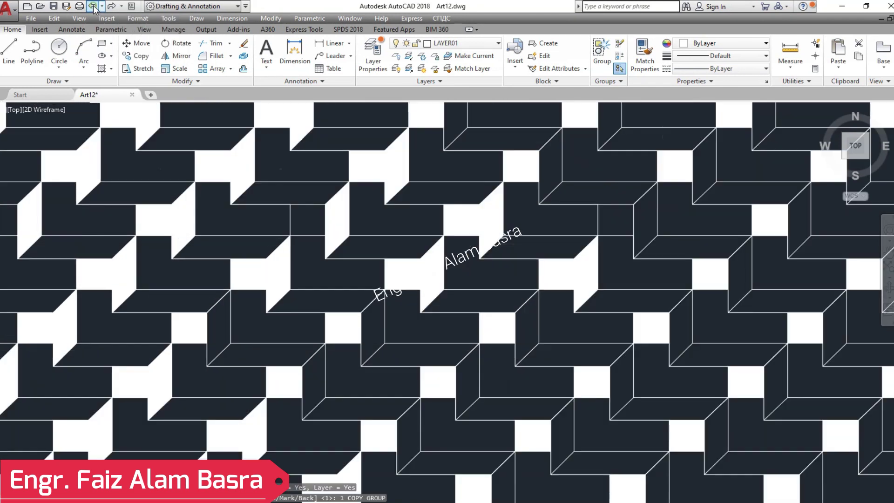
left_click(93, 6)
left_click(93, 6)
left_click(93, 6)
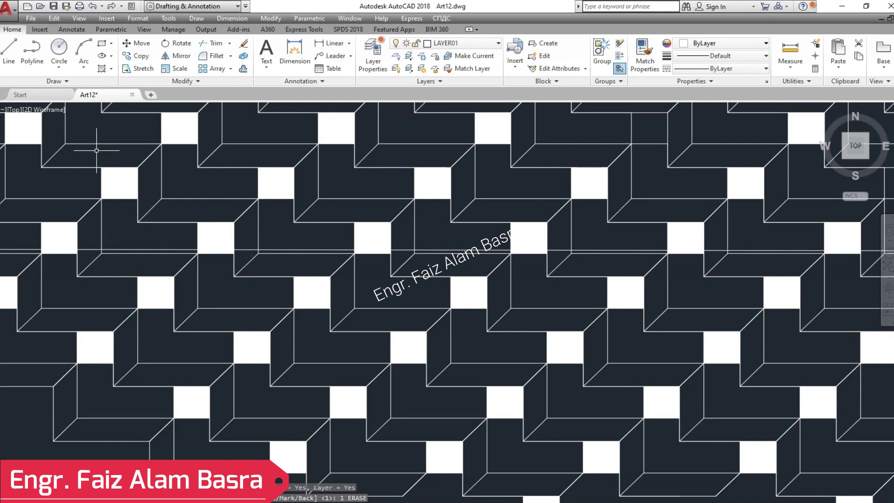
Step: Delete the long, nearly horizontal stray line that crosses the square cells and side faces
scroll(96, 150, "down", 4)
scroll(100, 211, "up", 9)
left_click(140, 203)
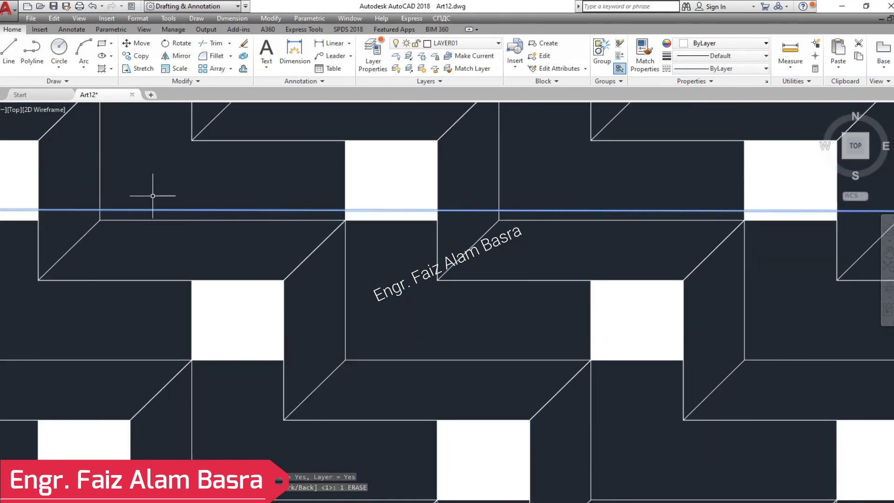
scroll(55, 277, "down", 8)
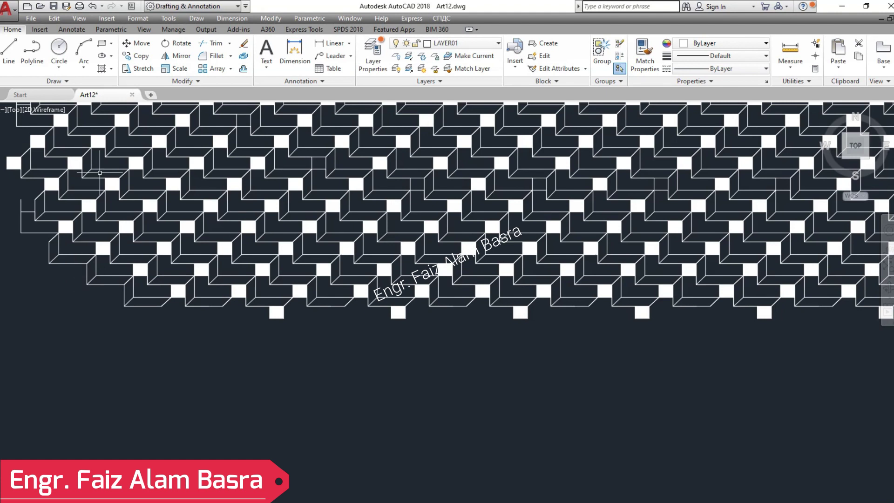
left_click(146, 58)
scroll(88, 200, "down", 1)
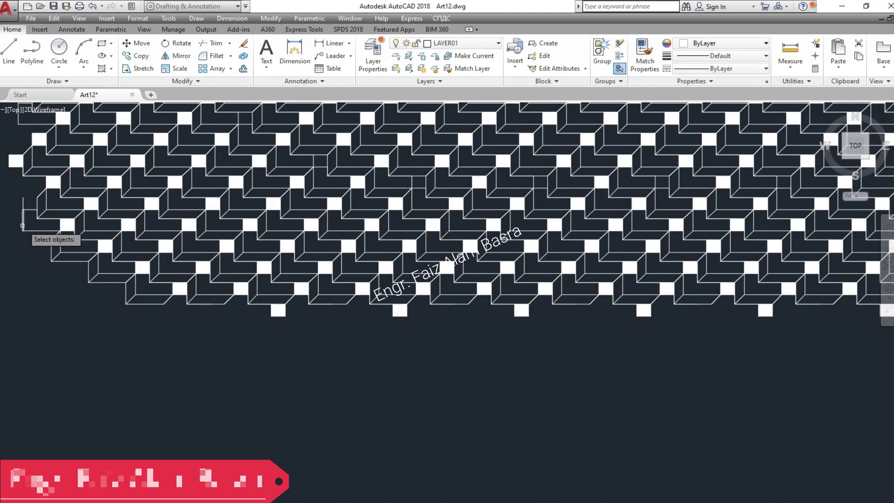
scroll(27, 235, "down", 2)
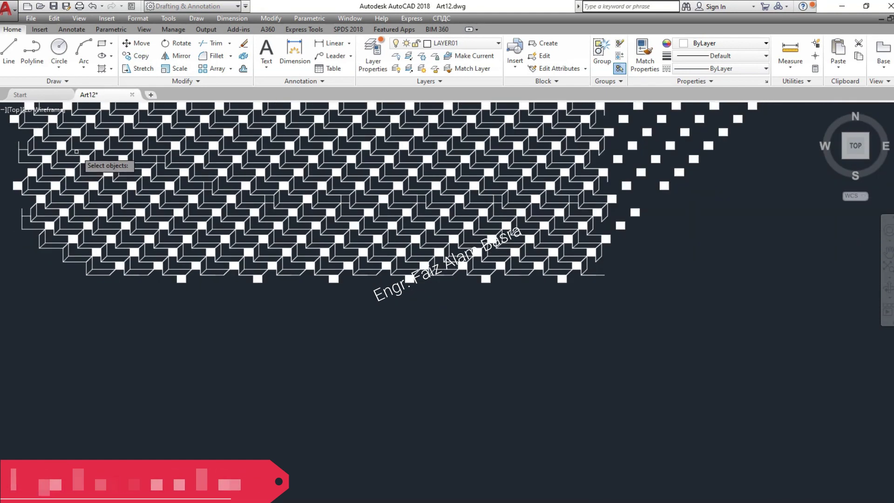
scroll(74, 154, "up", 2)
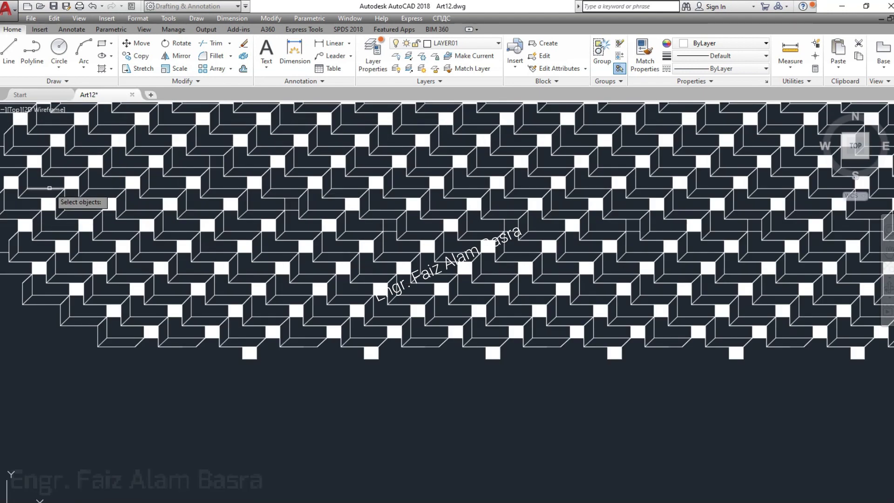
scroll(49, 187, "up", 2)
left_click(18, 180)
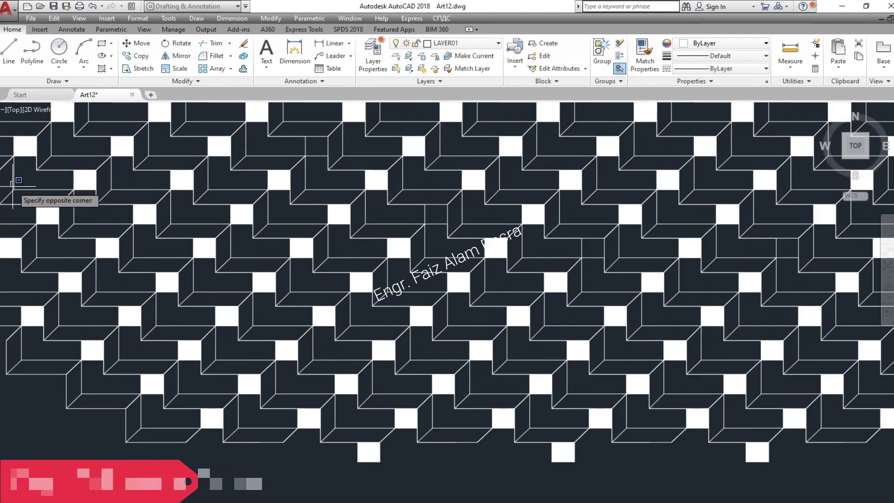
Step: Start a solid white hatch and fill the slanted side faces along one diagonal row down to the pattern's lower edge
left_click(102, 68)
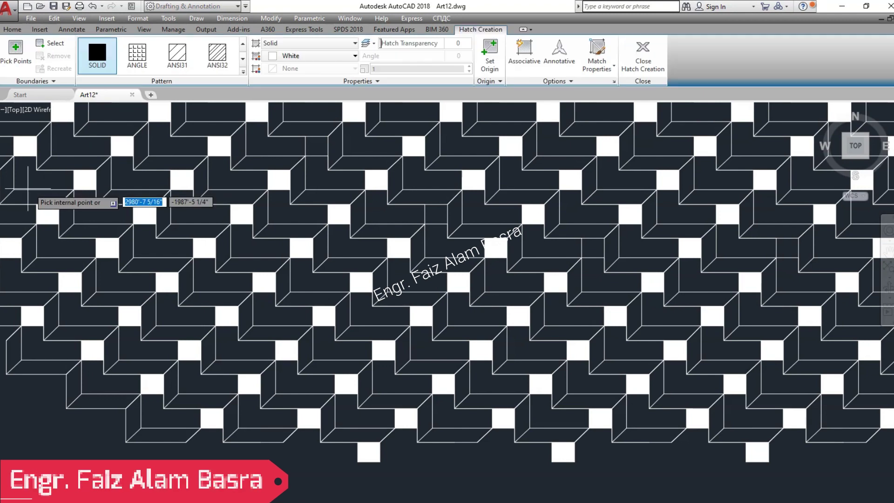
left_click(9, 180)
left_click(70, 210)
left_click(128, 242)
left_click(186, 277)
left_click(305, 348)
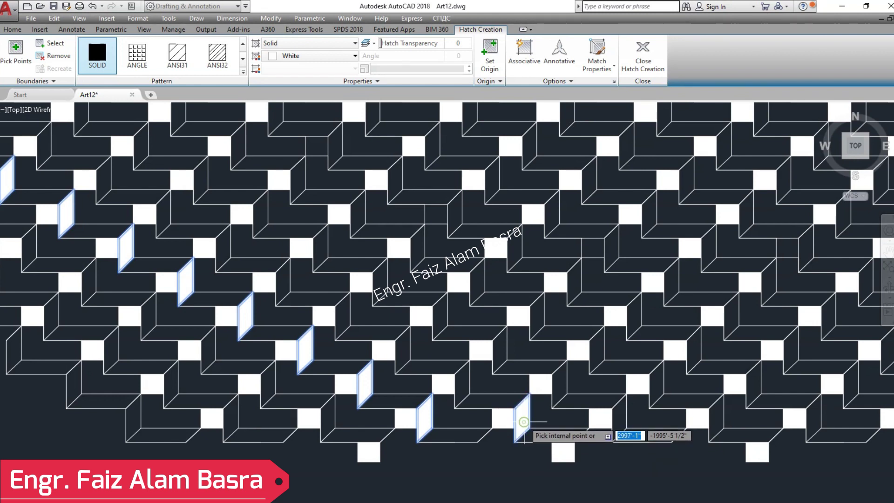
Step: Solid-hatch the slanted side faces of the adjacent diagonal row, working from the lower edge back up to the left
left_click(401, 346)
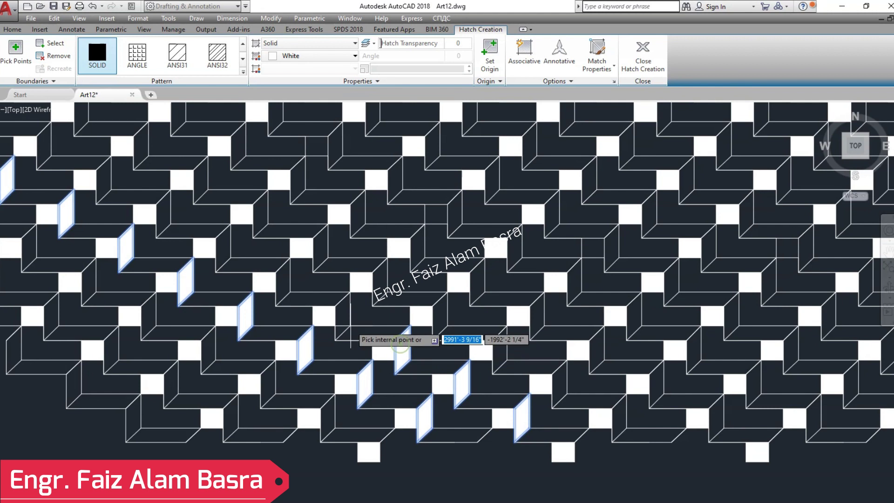
left_click(342, 315)
left_click(282, 280)
left_click(223, 249)
left_click(163, 215)
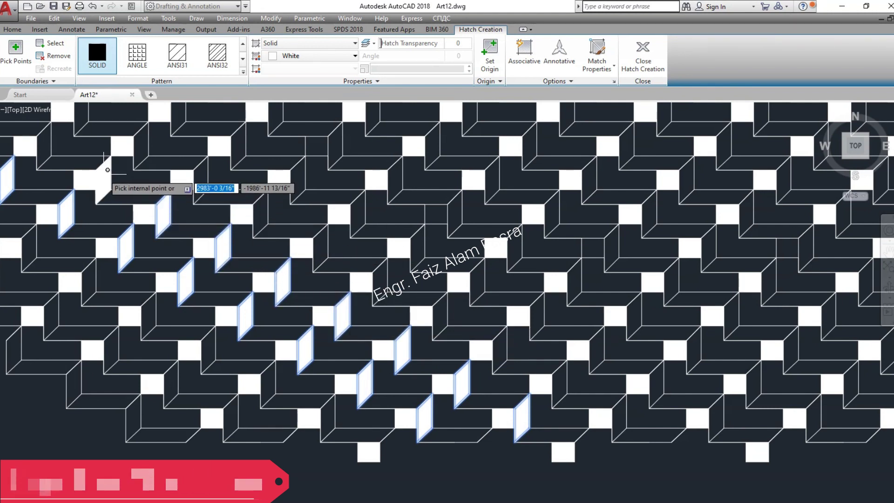
left_click(50, 139)
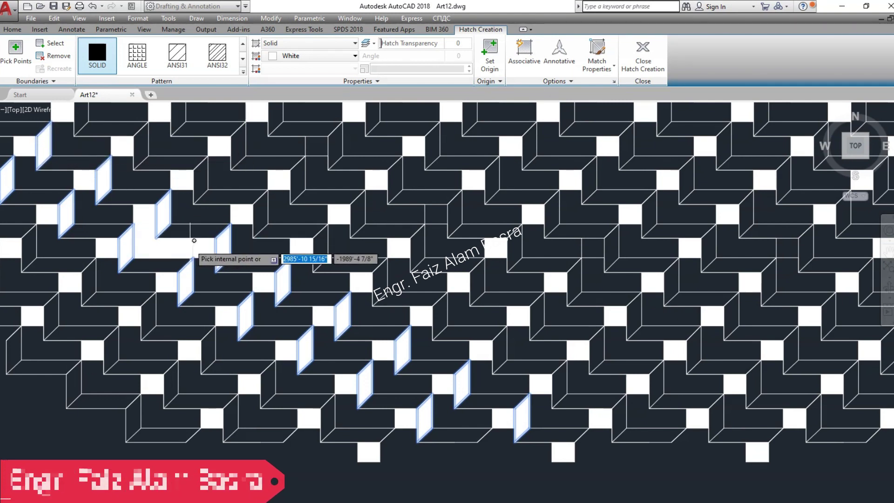
Step: Extend the solid hatch to the pattern's left edge and fill the side faces of the next diagonal row downward to the right
scroll(419, 340, "down", 2)
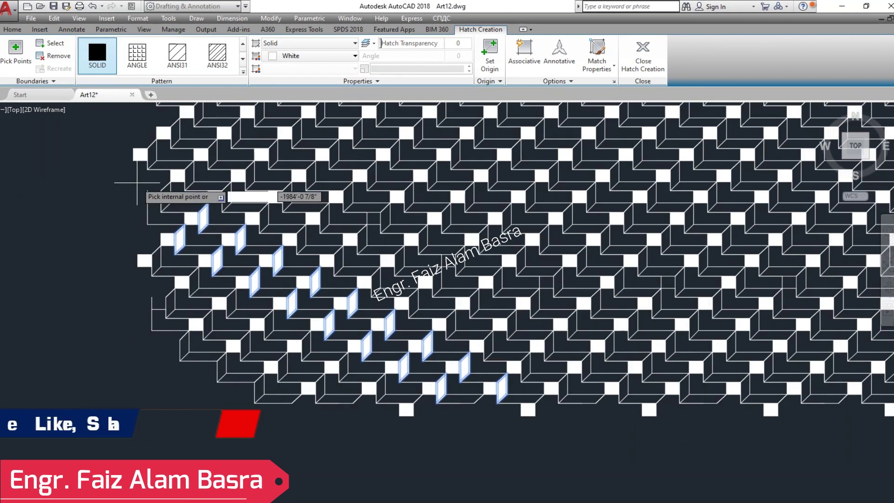
scroll(140, 186, "up", 3)
scroll(131, 205, "up", 1)
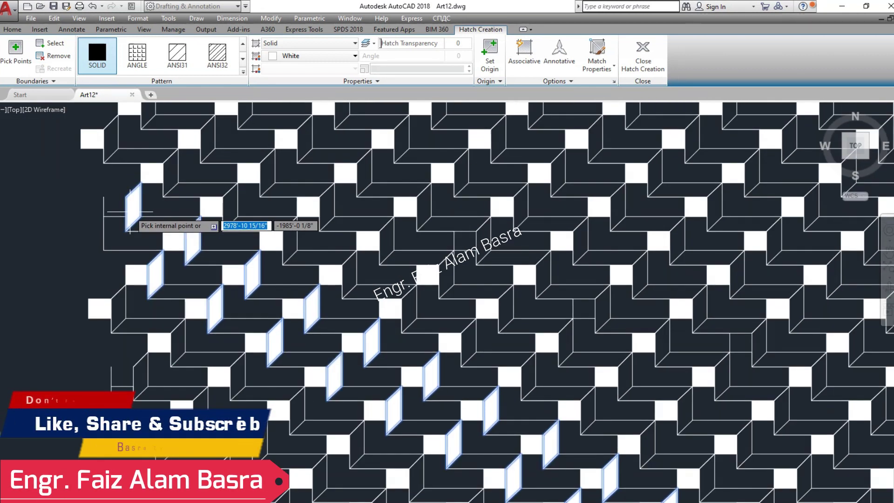
left_click(111, 138)
left_click(172, 170)
left_click(233, 203)
left_click(290, 236)
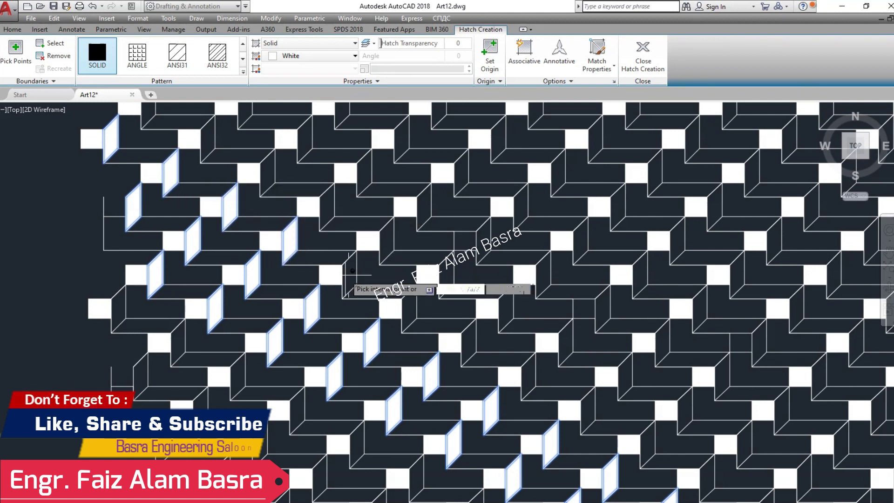